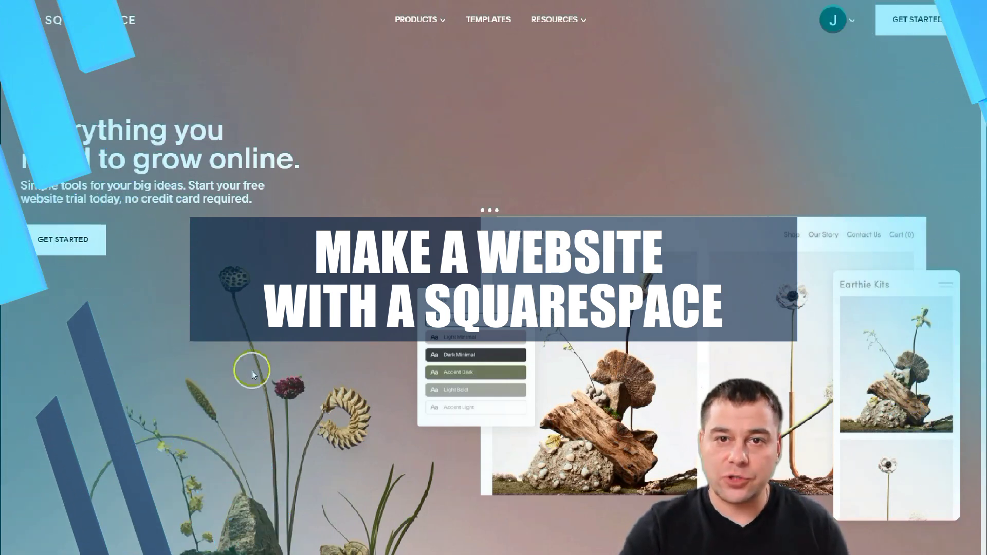
- Leave the marketing homepage for the Dashboard listing sites like Bacerstreet Bakery and Piiza Time
{"action": "scroll", "coordinate": [267, 352], "scroll_direction": "down", "scroll_amount": 15}
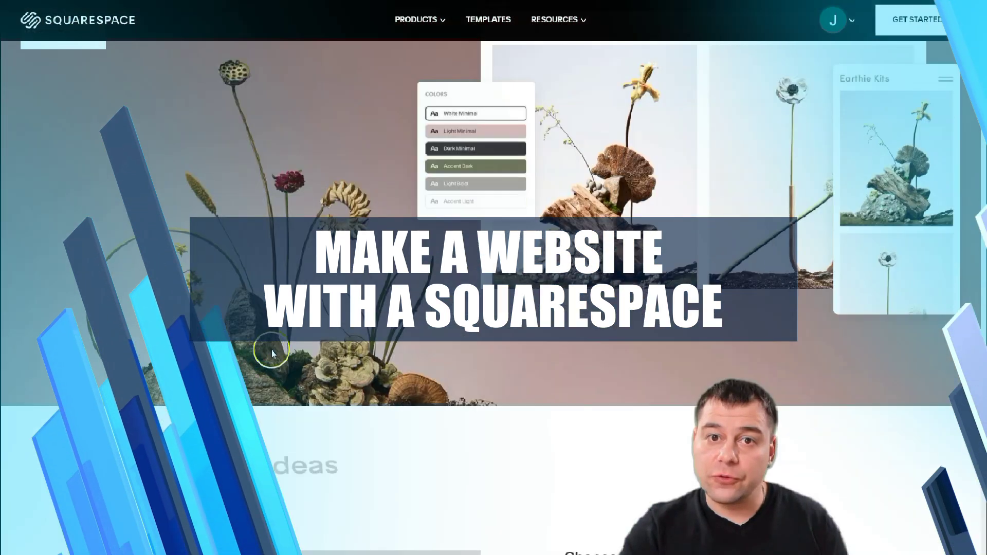
{"action": "scroll", "coordinate": [291, 337], "scroll_direction": "down", "scroll_amount": 9}
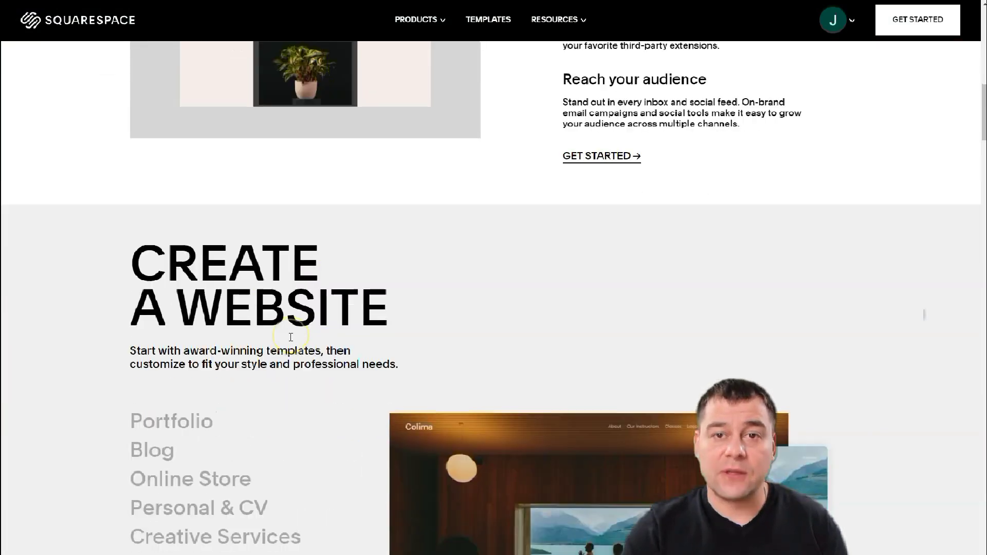
{"action": "scroll", "coordinate": [296, 336], "scroll_direction": "down", "scroll_amount": 7}
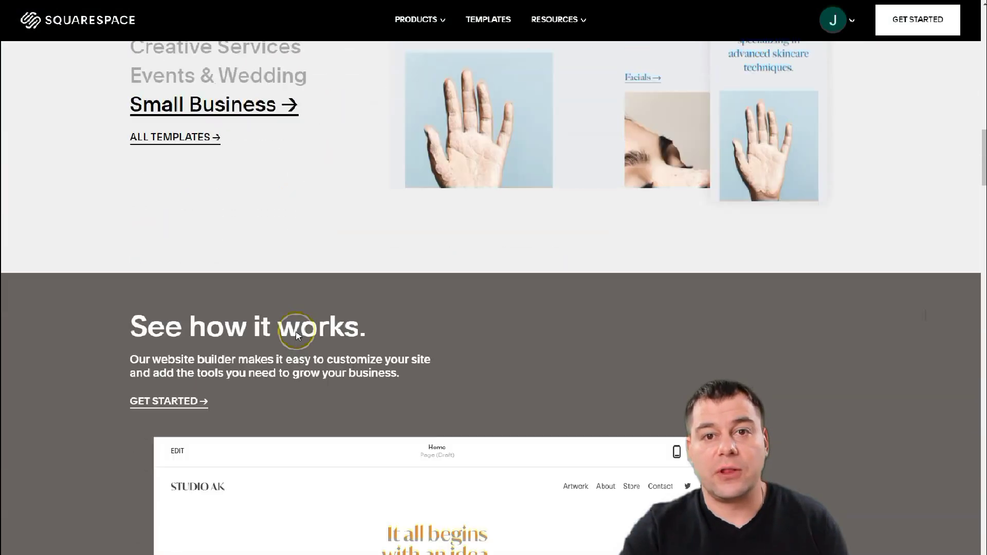
{"action": "scroll", "coordinate": [296, 336], "scroll_direction": "up", "scroll_amount": 9}
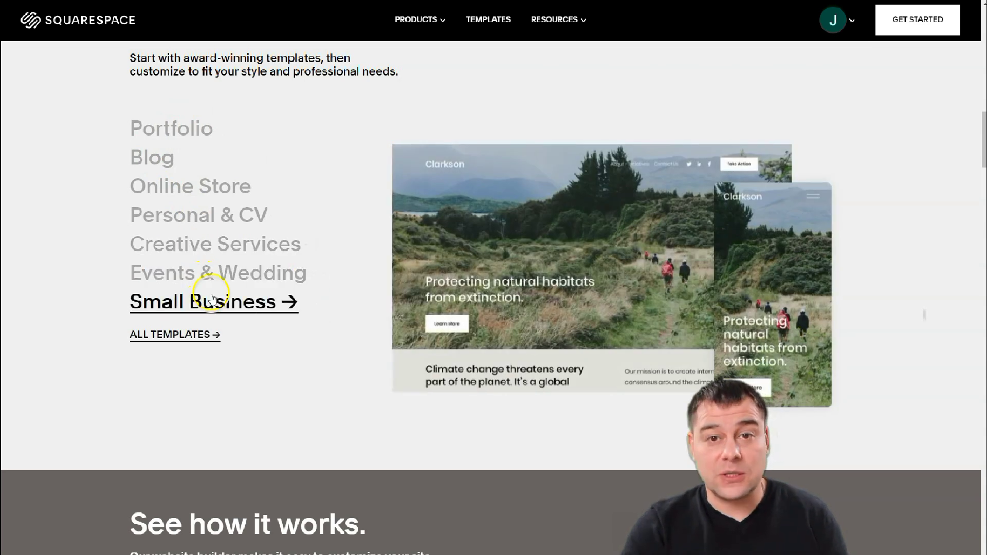
{"action": "scroll", "coordinate": [212, 298], "scroll_direction": "up", "scroll_amount": 20}
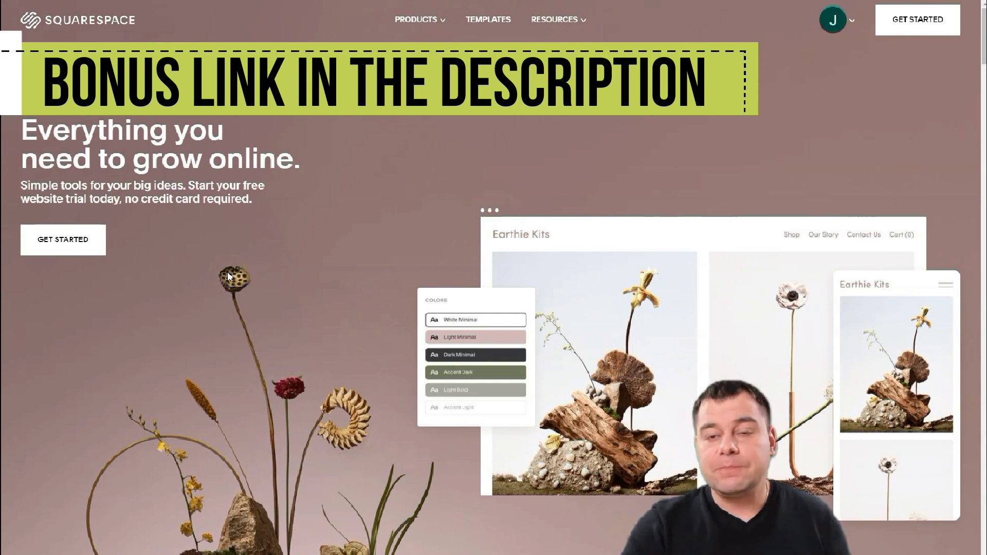
{"action": "left_click", "coordinate": [322, 242]}
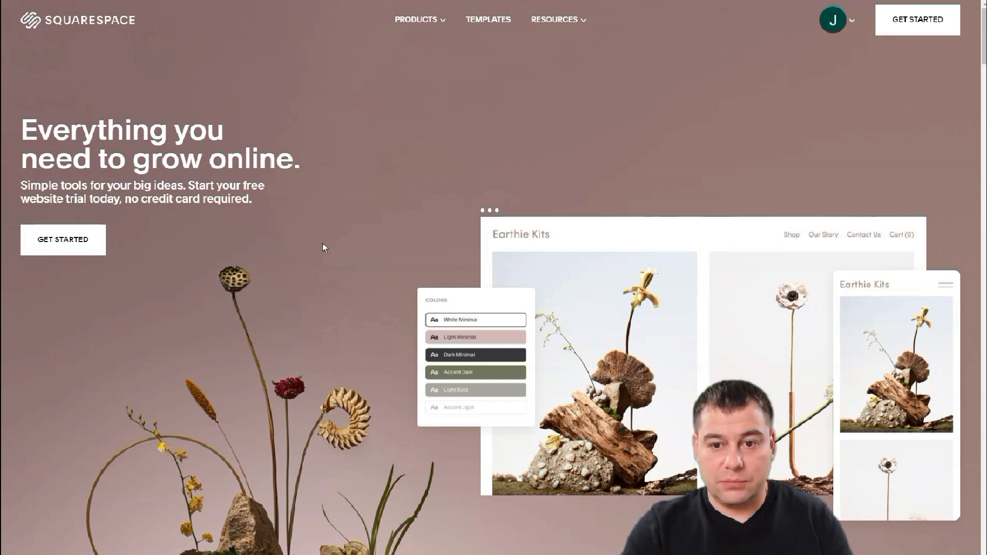
{"action": "left_click", "coordinate": [313, 211]}
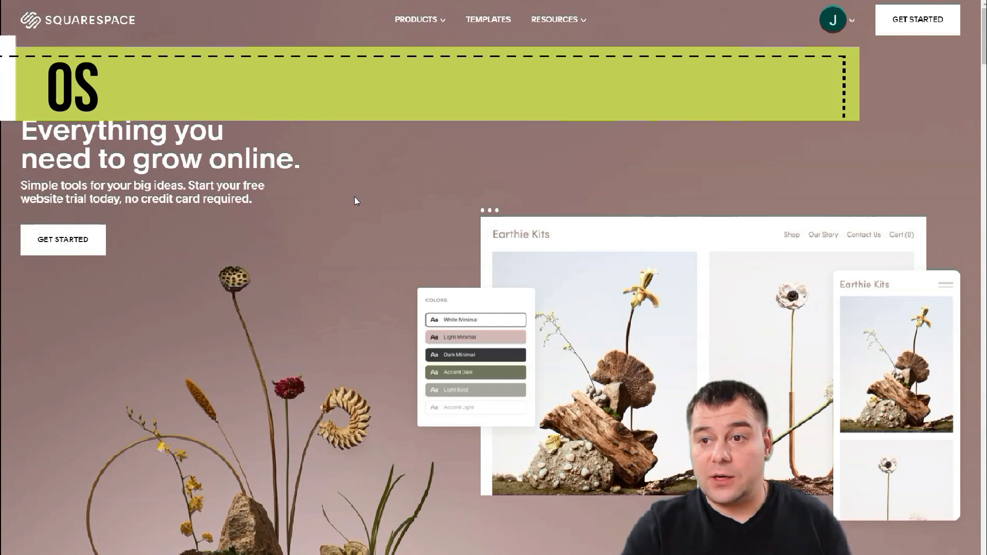
{"action": "left_click", "coordinate": [365, 191]}
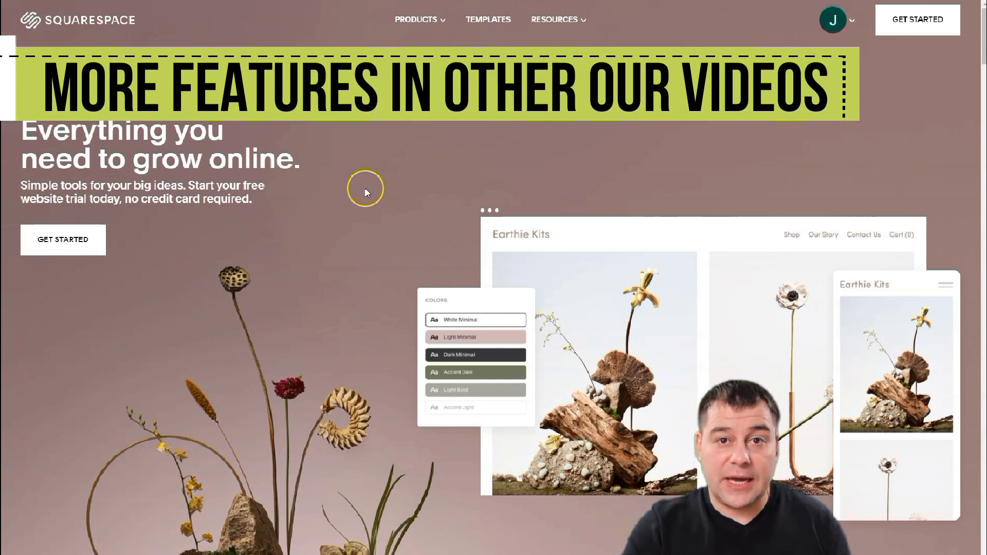
{"action": "left_click", "coordinate": [315, 188]}
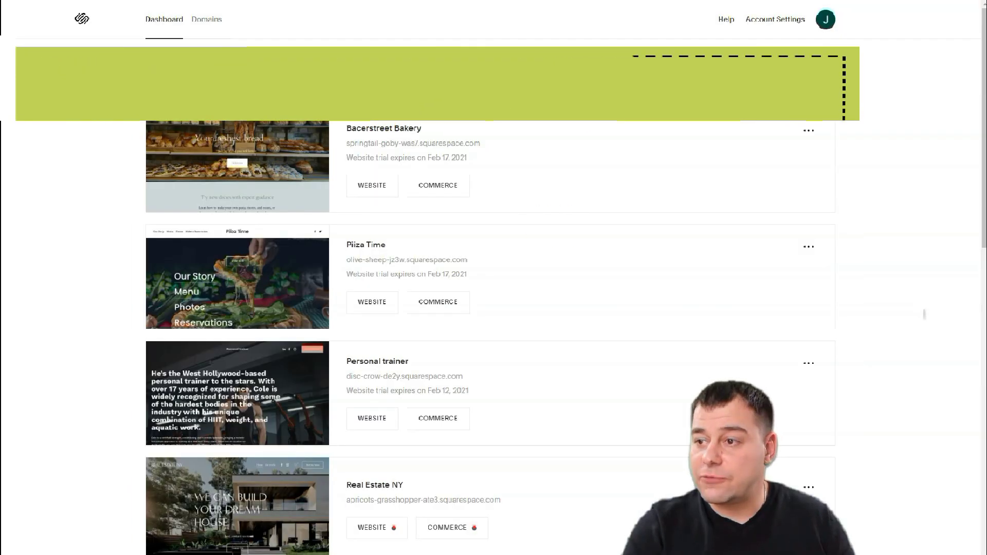
- Choose Create Website on the Dashboard to reach the 'Pick your starting point' templates
{"action": "left_click", "coordinate": [791, 83]}
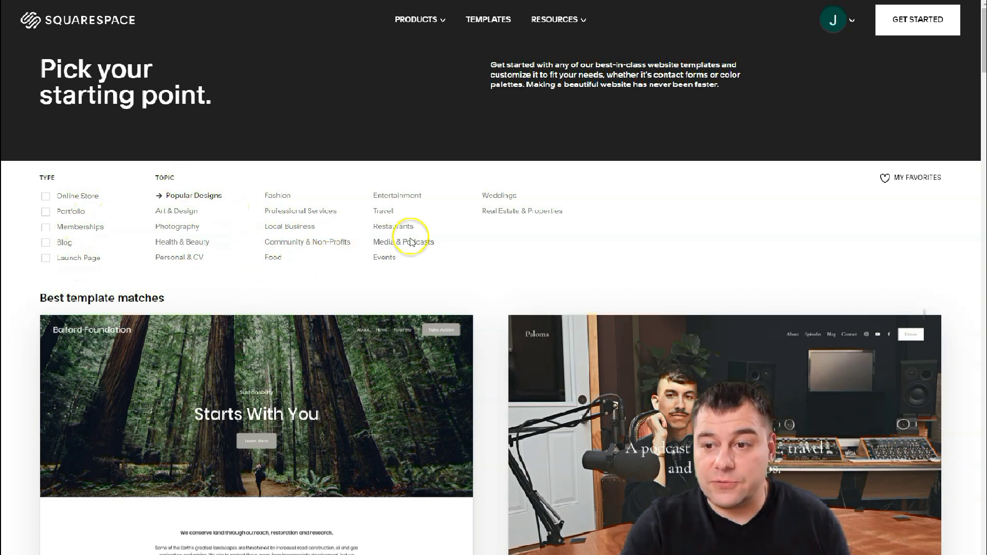
- Browse the template grid and view the Sackett Woodworking 'Designed for Life' demo pages
{"action": "scroll", "coordinate": [295, 304], "scroll_direction": "down", "scroll_amount": 9}
{"action": "scroll", "coordinate": [340, 316], "scroll_direction": "down", "scroll_amount": 9}
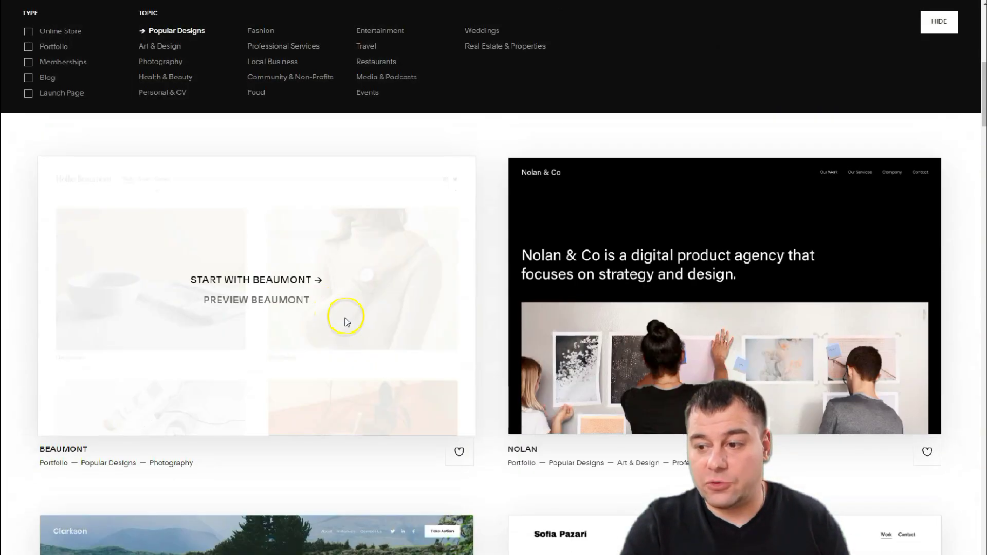
{"action": "scroll", "coordinate": [351, 319], "scroll_direction": "down", "scroll_amount": 6}
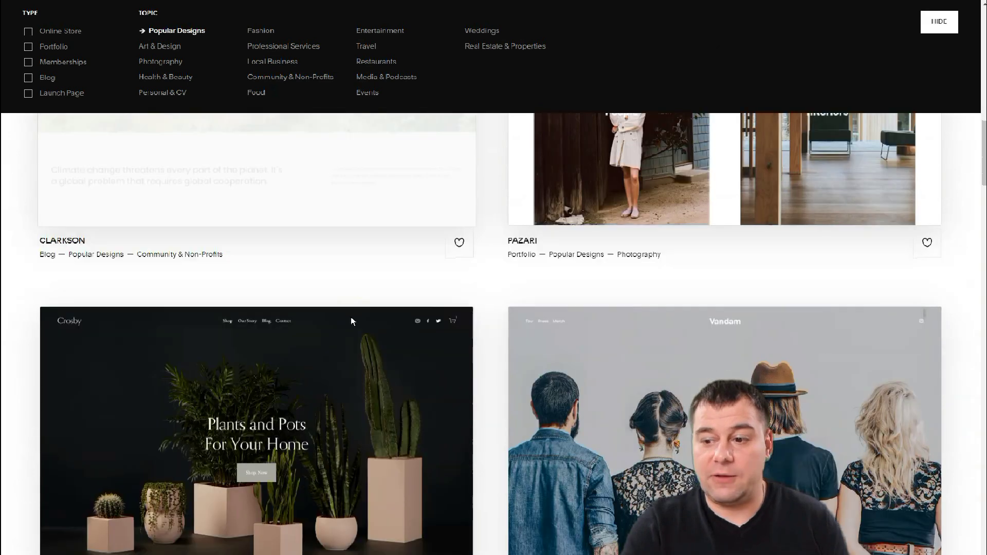
{"action": "scroll", "coordinate": [352, 321], "scroll_direction": "down", "scroll_amount": 10}
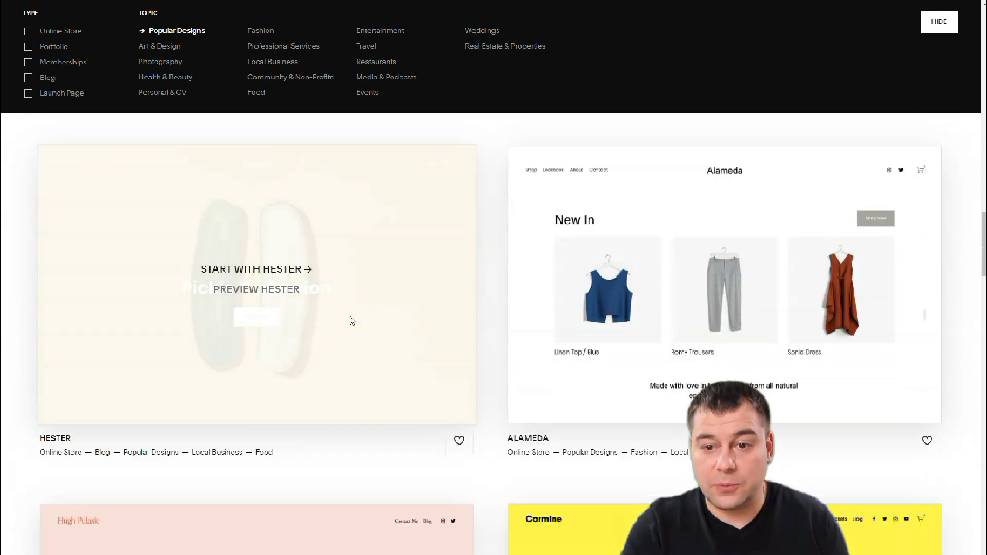
{"action": "scroll", "coordinate": [352, 321], "scroll_direction": "up", "scroll_amount": 10}
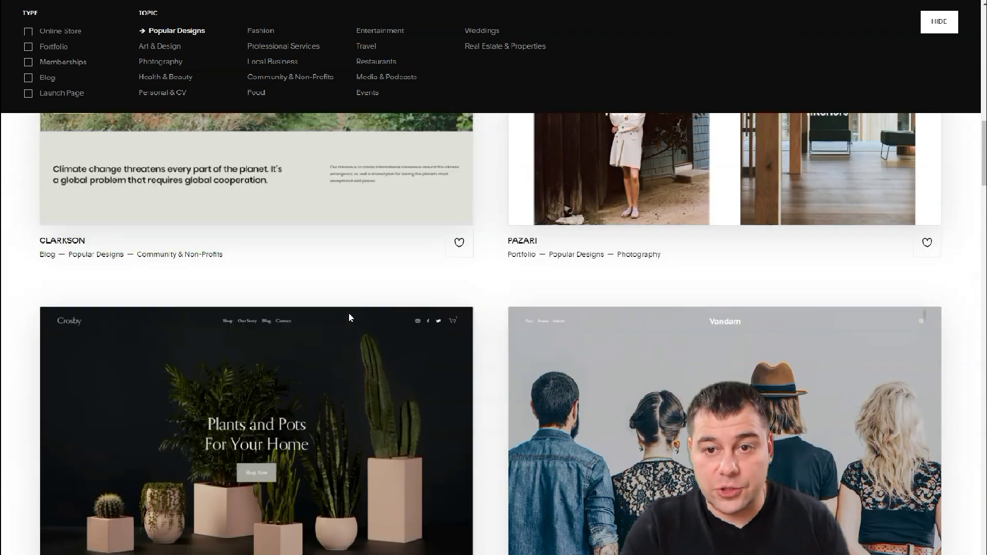
{"action": "scroll", "coordinate": [349, 318], "scroll_direction": "up", "scroll_amount": 15}
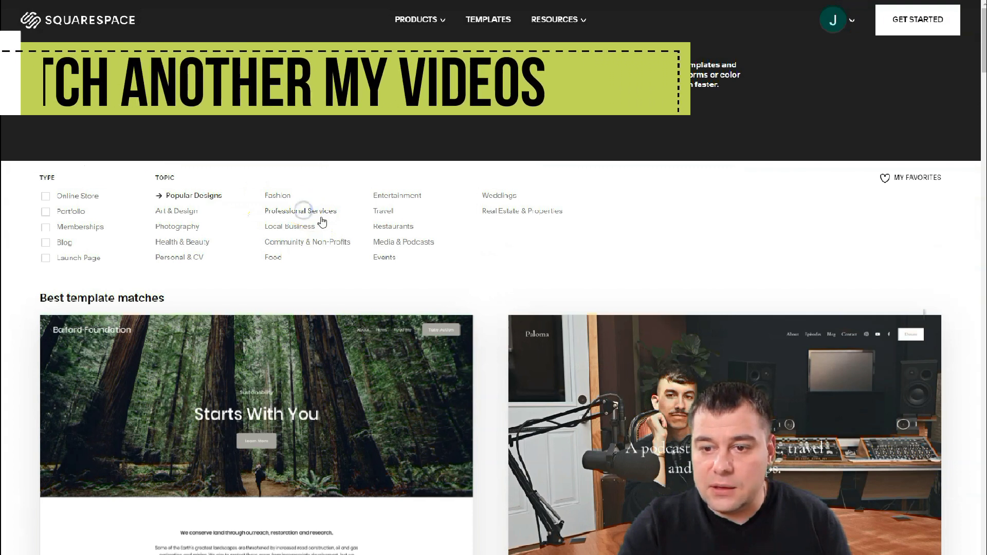
{"action": "scroll", "coordinate": [417, 249], "scroll_direction": "down", "scroll_amount": 10}
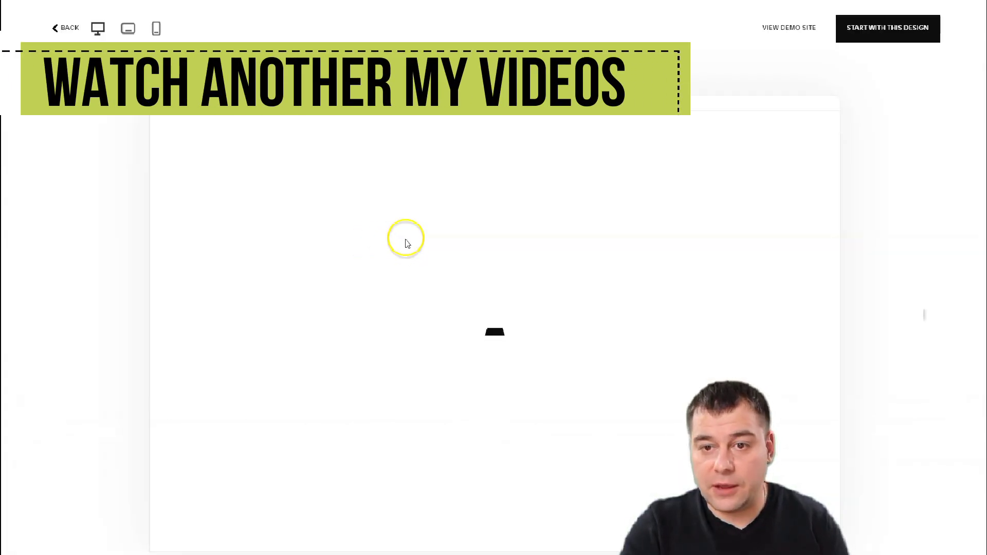
{"action": "scroll", "coordinate": [442, 235], "scroll_direction": "down", "scroll_amount": 10}
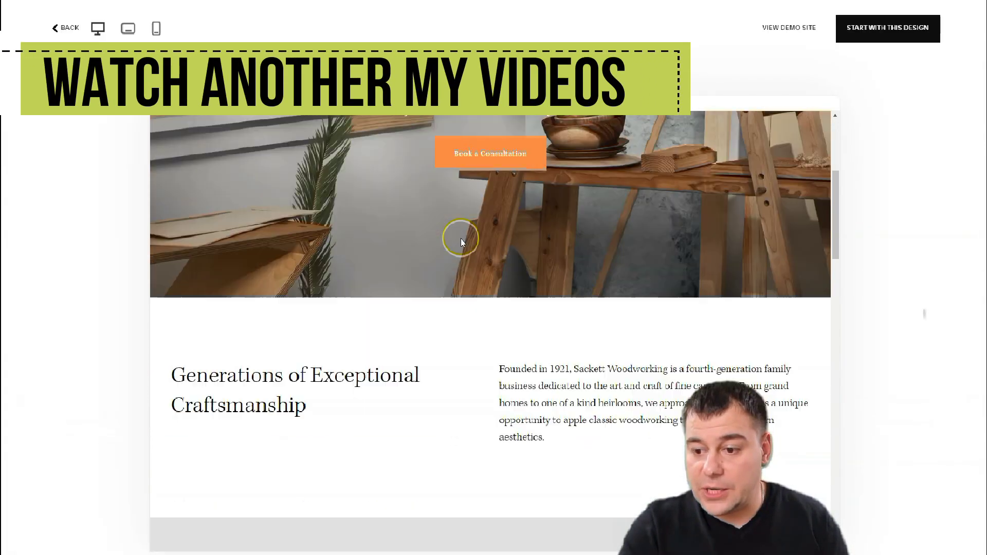
{"action": "scroll", "coordinate": [462, 243], "scroll_direction": "down", "scroll_amount": 15}
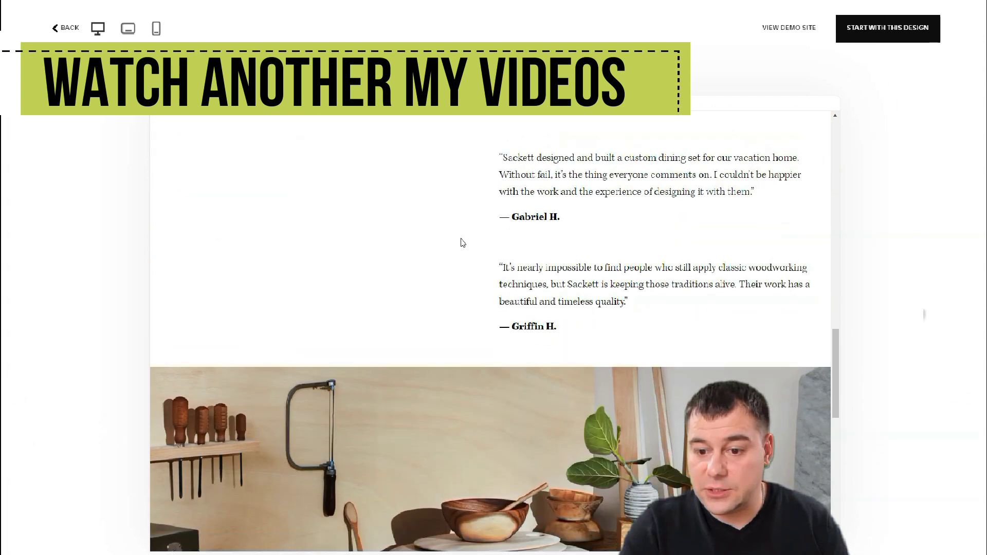
{"action": "scroll", "coordinate": [462, 242], "scroll_direction": "down", "scroll_amount": 3}
{"action": "scroll", "coordinate": [463, 241], "scroll_direction": "up", "scroll_amount": 18}
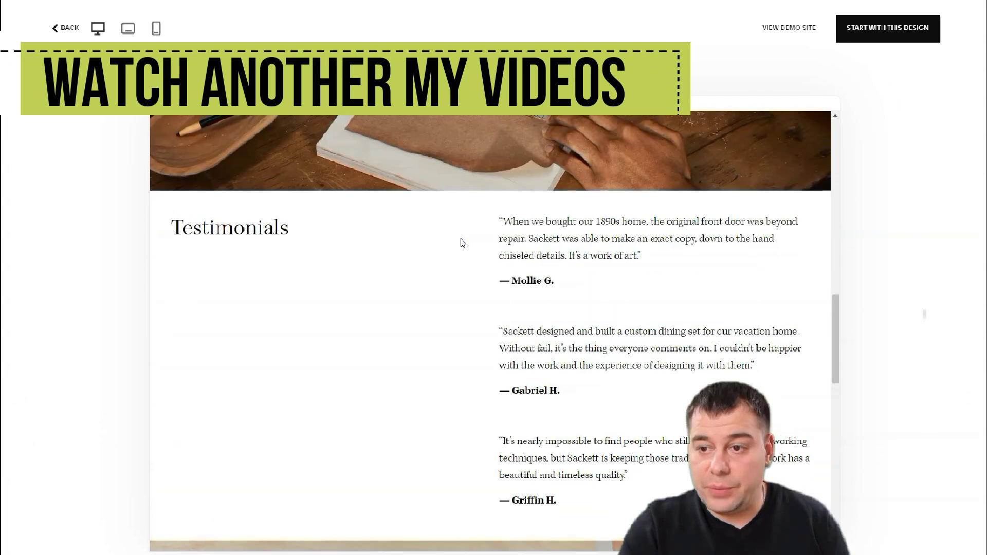
{"action": "scroll", "coordinate": [462, 241], "scroll_direction": "up", "scroll_amount": 10}
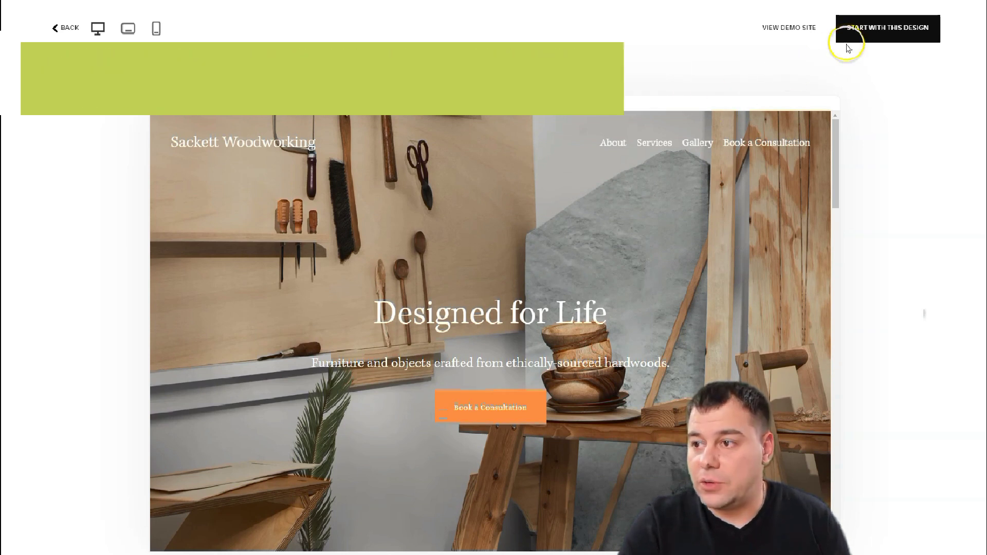
- Build the Resort site from the Sackett template and finish the welcome tour
{"action": "left_click", "coordinate": [874, 34]}
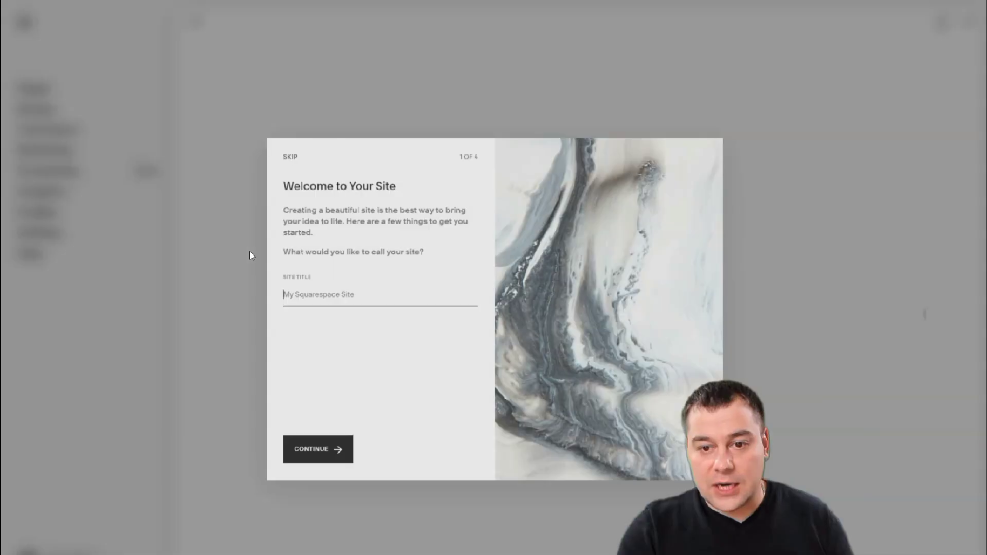
{"action": "left_click", "coordinate": [307, 283]}
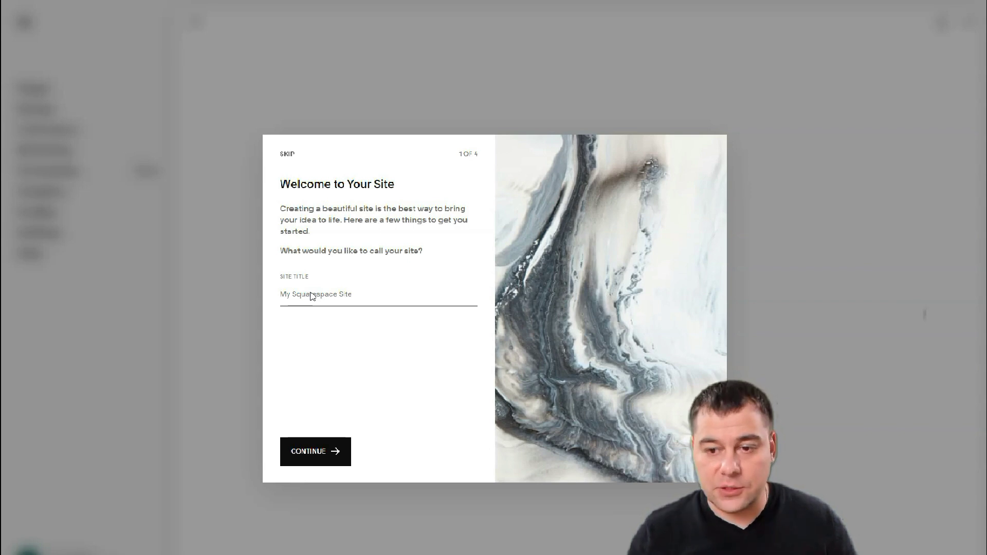
{"action": "left_click", "coordinate": [316, 451]}
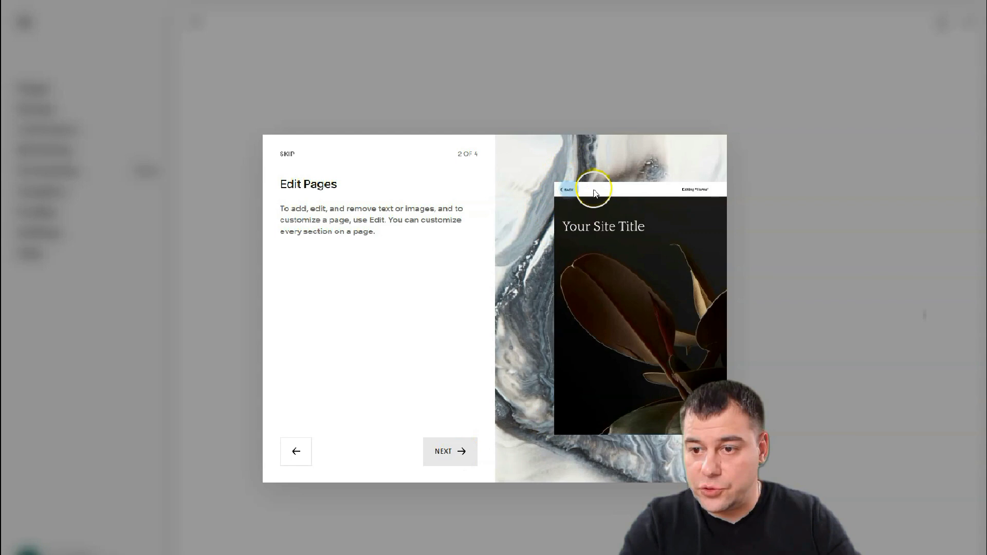
{"action": "left_click", "coordinate": [449, 452]}
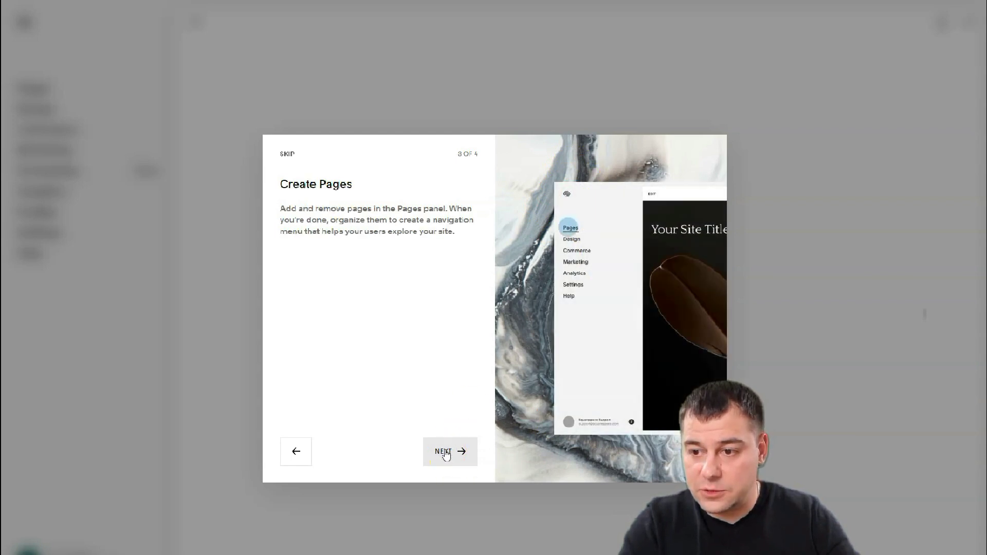
{"action": "left_click", "coordinate": [443, 453]}
{"action": "left_click", "coordinate": [439, 452]}
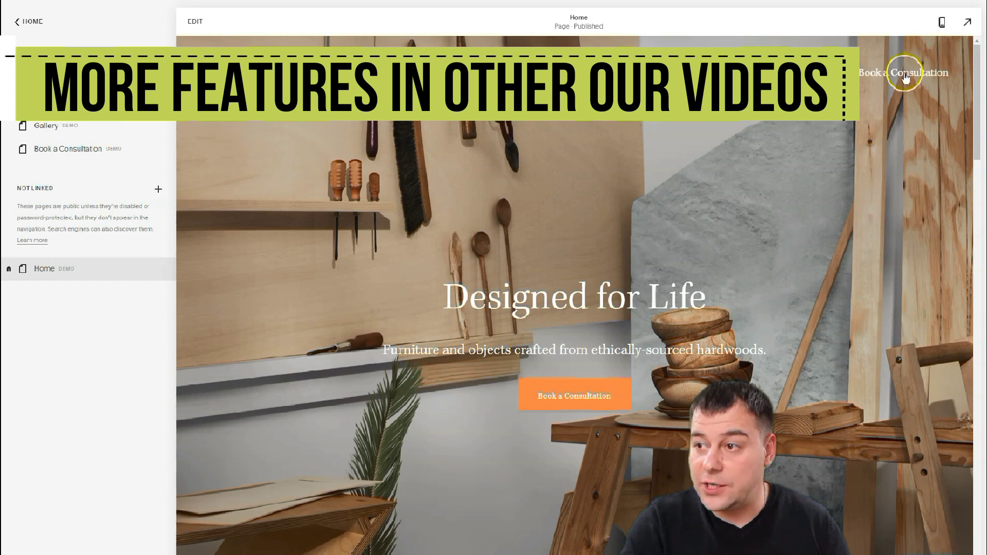
- Go back from the Pages panel to the main menu beside the Resort Home preview
{"action": "left_click", "coordinate": [28, 21]}
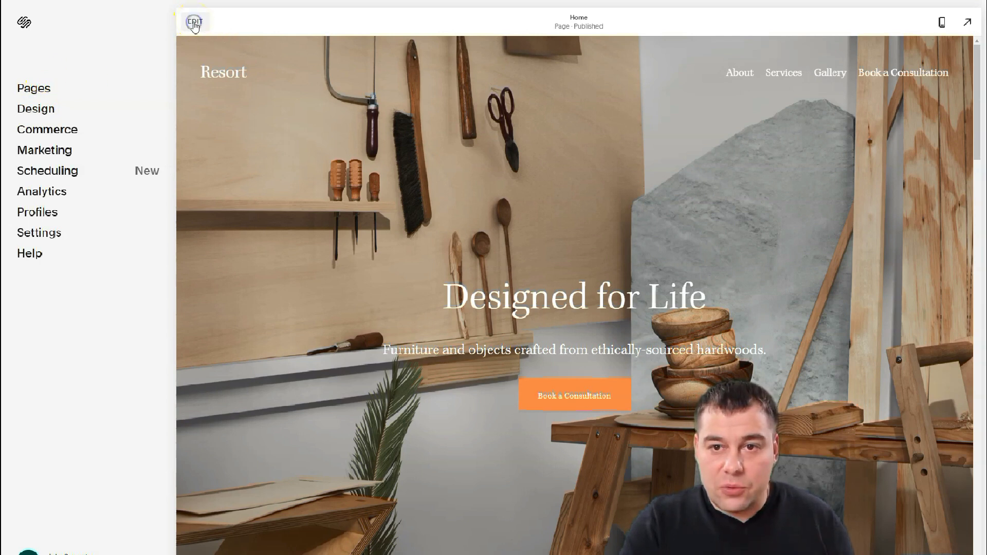
- Edit the Resort Home page and bring up the Edit Site Header panel
{"action": "left_click", "coordinate": [194, 22]}
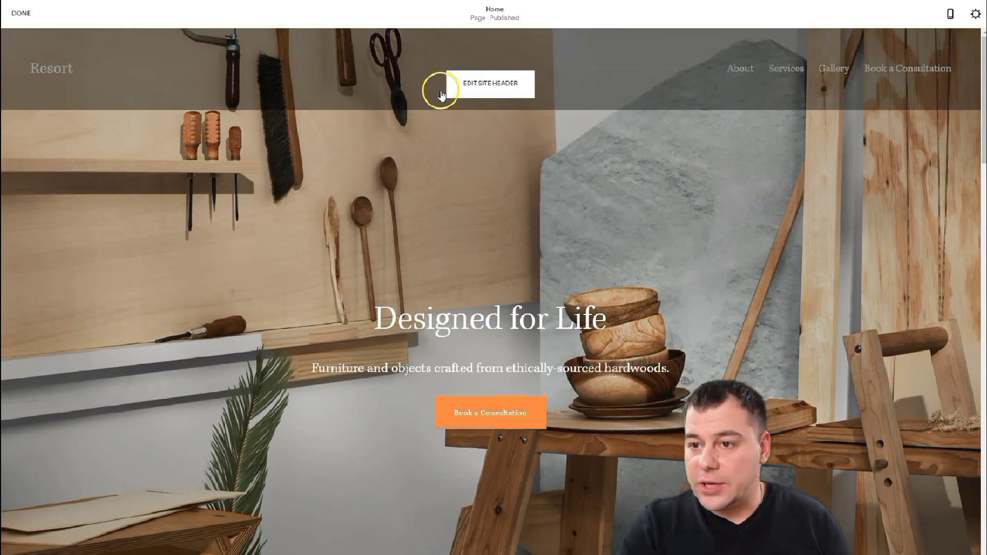
{"action": "scroll", "coordinate": [442, 159], "scroll_direction": "down", "scroll_amount": 8}
{"action": "scroll", "coordinate": [468, 206], "scroll_direction": "down", "scroll_amount": 20}
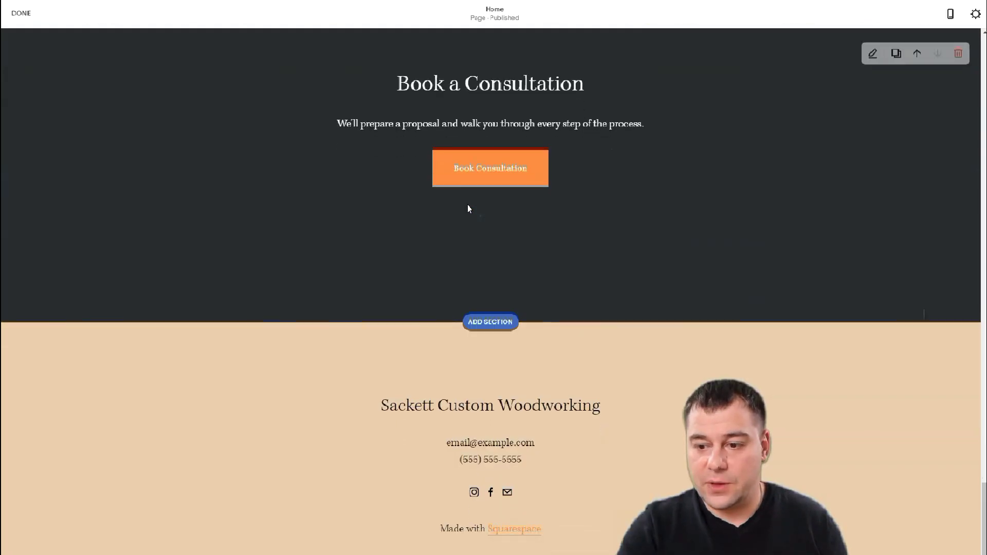
{"action": "scroll", "coordinate": [470, 414], "scroll_direction": "up", "scroll_amount": 15}
{"action": "scroll", "coordinate": [473, 406], "scroll_direction": "up", "scroll_amount": 20}
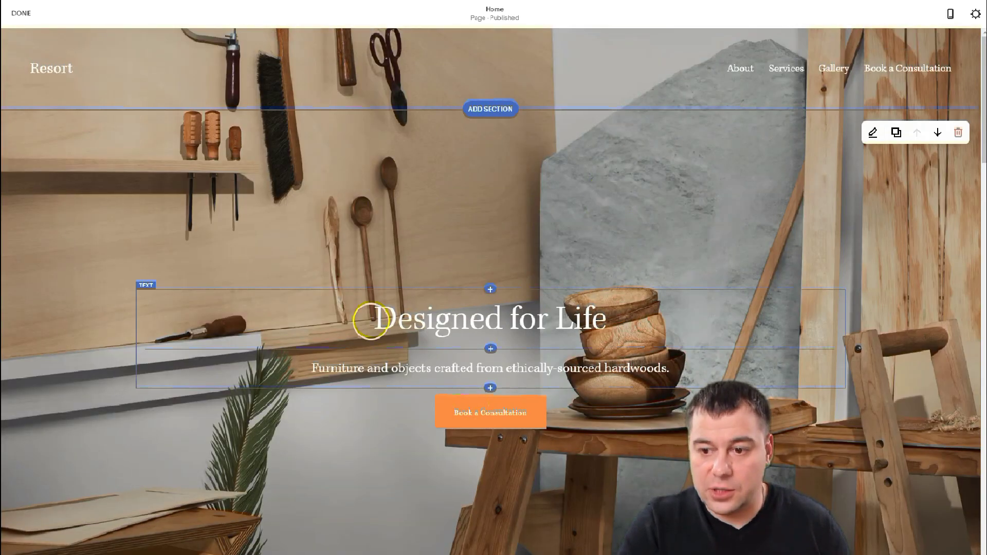
{"action": "mouse_move", "coordinate": [108, 68]}
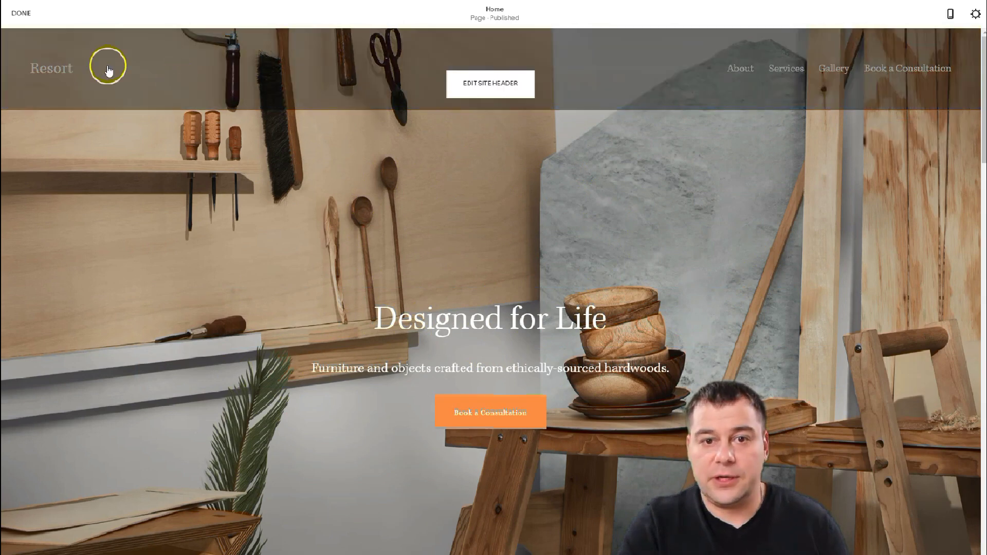
{"action": "scroll", "coordinate": [518, 187], "scroll_direction": "down", "scroll_amount": 10}
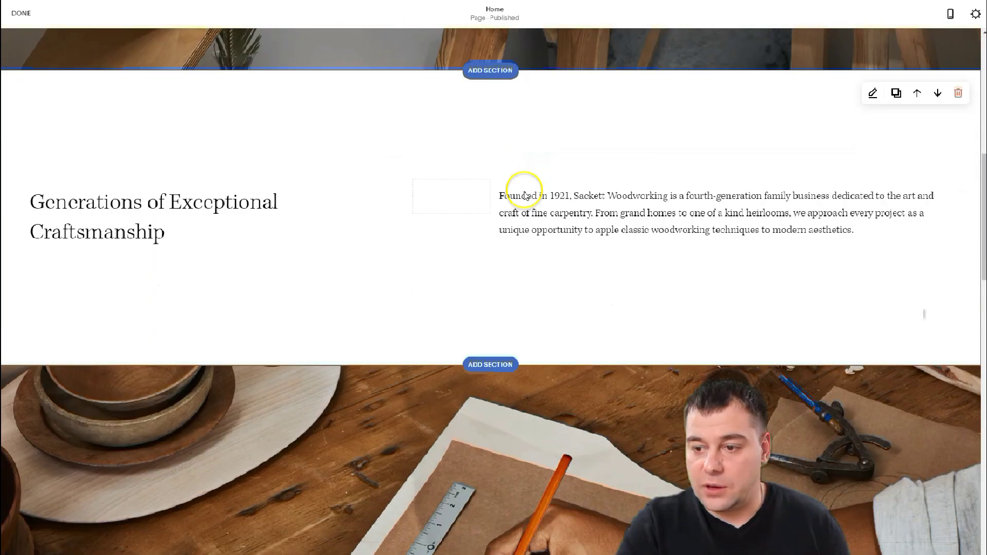
{"action": "scroll", "coordinate": [524, 195], "scroll_direction": "up", "scroll_amount": 10}
{"action": "mouse_move", "coordinate": [509, 204]}
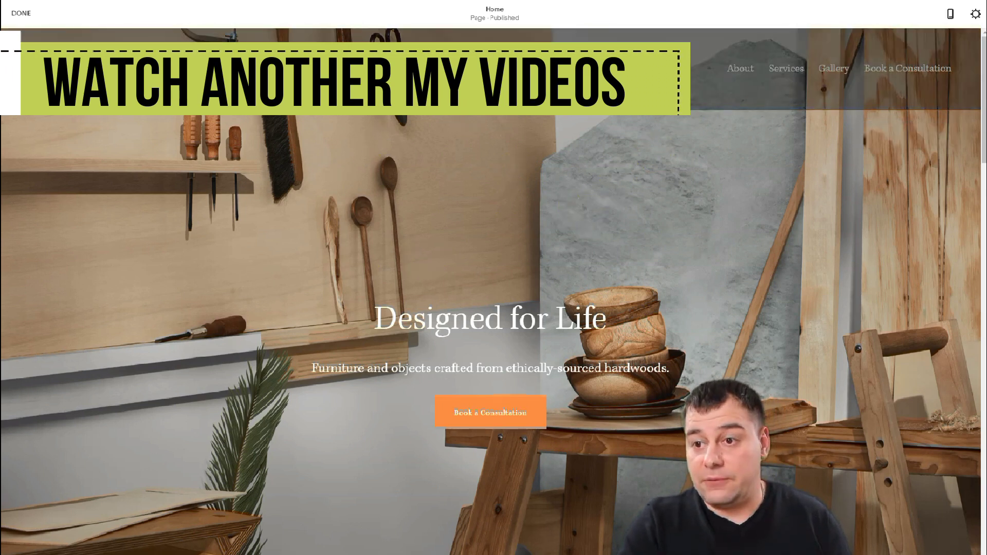
{"action": "left_click", "coordinate": [678, 127]}
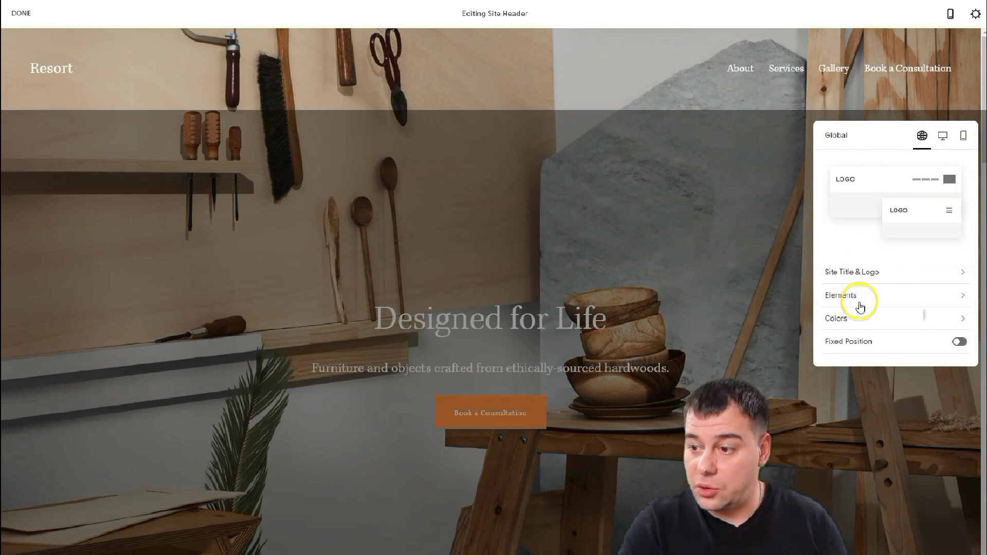
{"action": "left_click", "coordinate": [862, 272]}
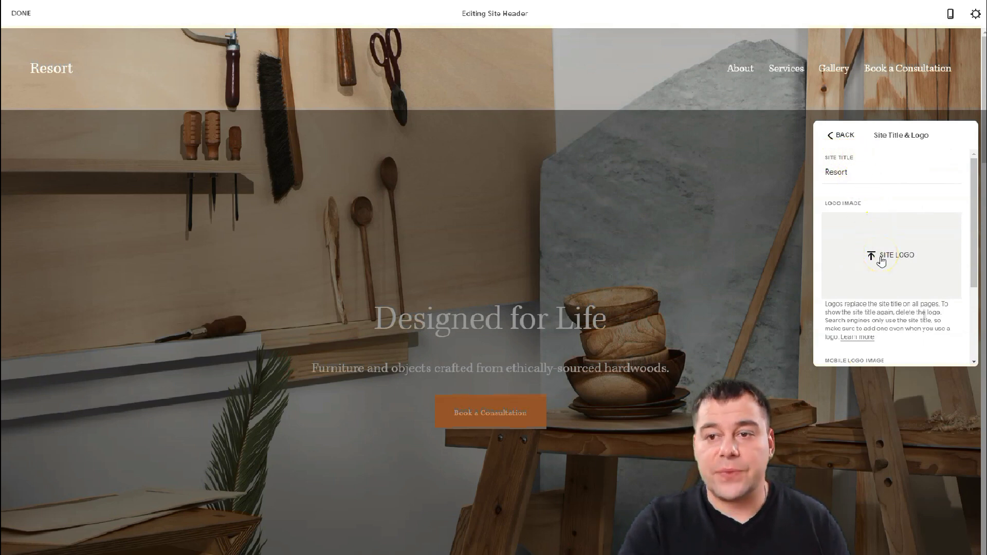
{"action": "scroll", "coordinate": [881, 261], "scroll_direction": "down", "scroll_amount": 2}
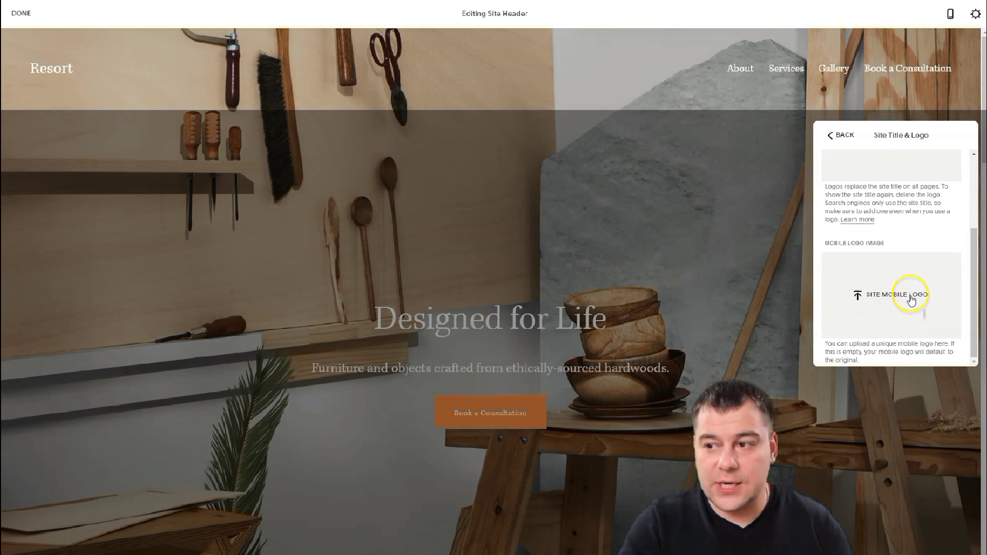
{"action": "scroll", "coordinate": [911, 300], "scroll_direction": "up", "scroll_amount": 3}
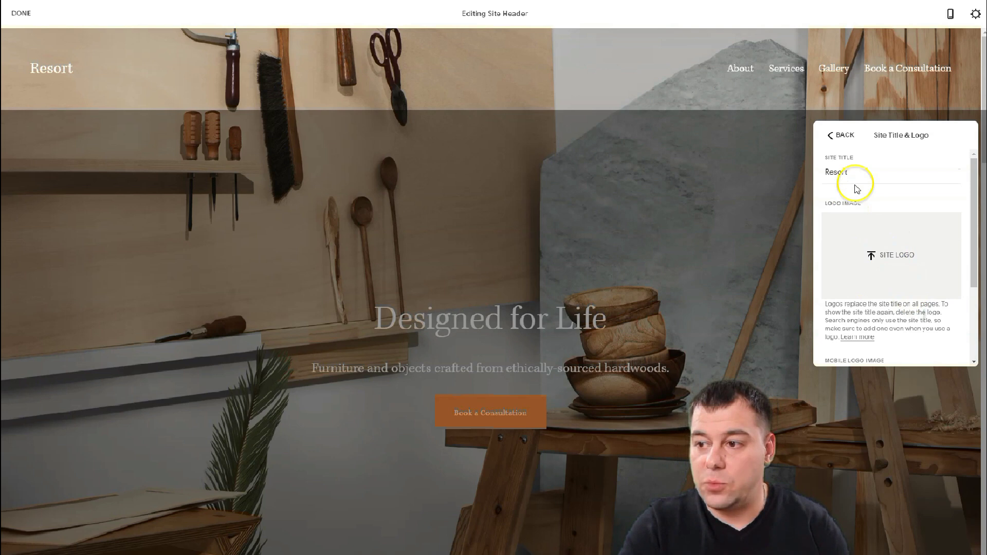
{"action": "left_click", "coordinate": [833, 135]}
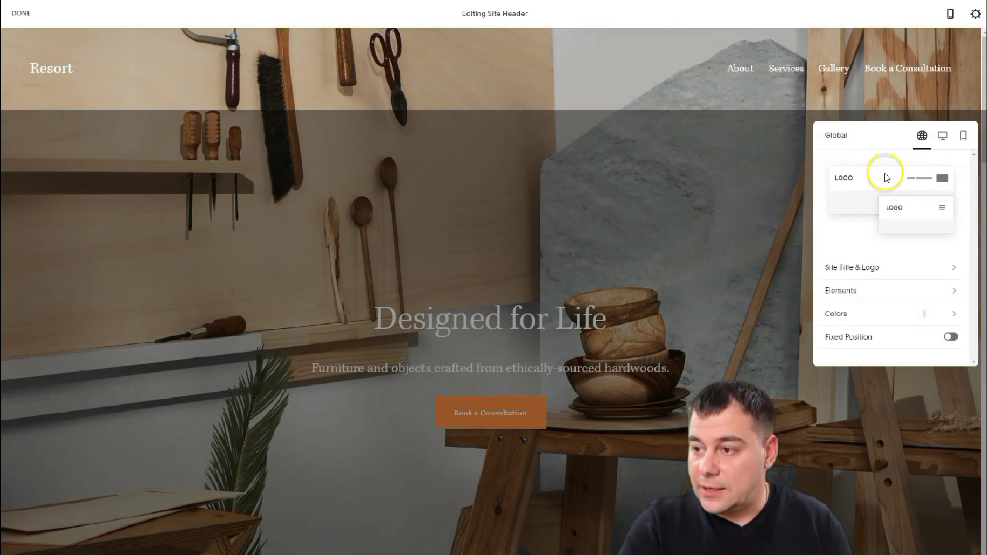
- In header Elements, disable Account Login and Cart, and enable Social Links and Button
{"action": "left_click", "coordinate": [867, 292]}
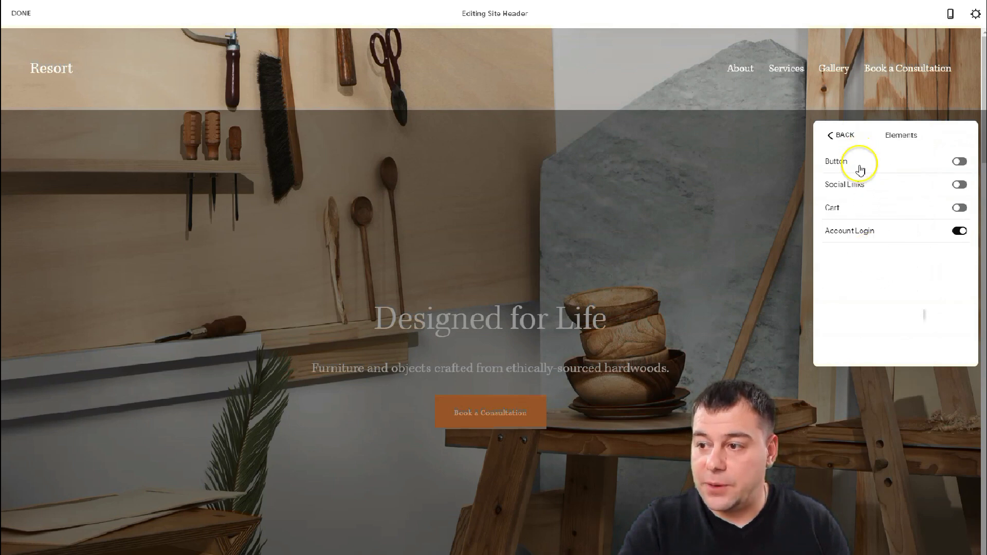
{"action": "left_click", "coordinate": [976, 234]}
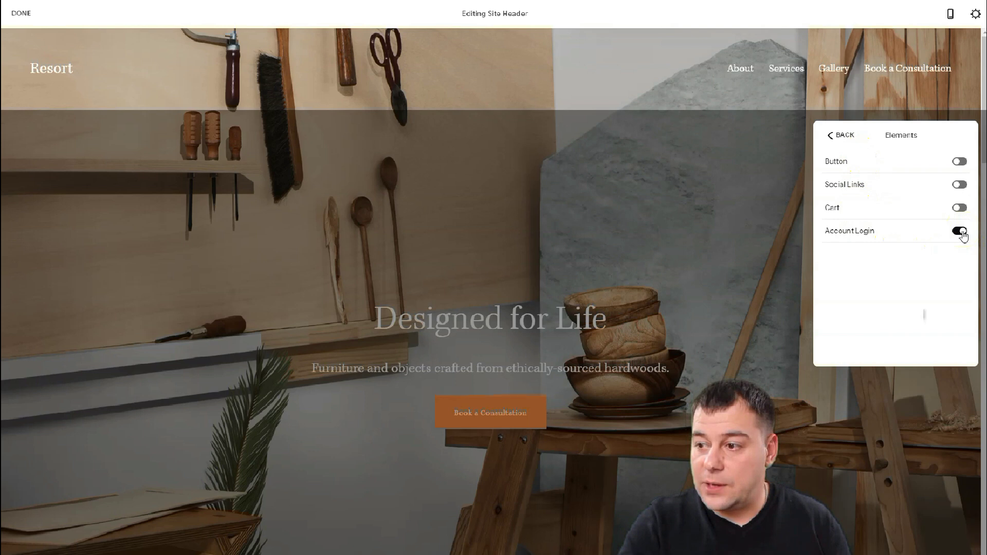
{"action": "left_click", "coordinate": [877, 277]}
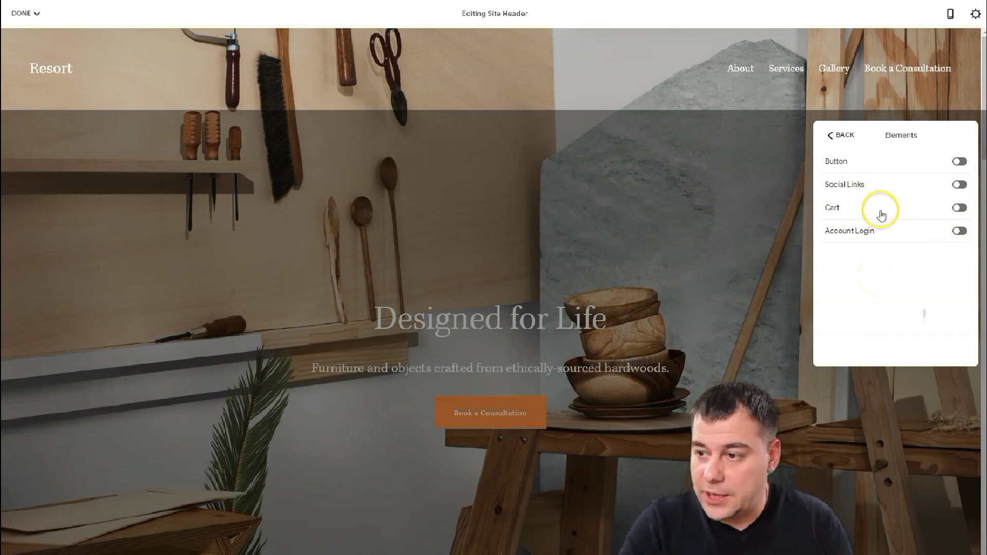
{"action": "left_click", "coordinate": [959, 208]}
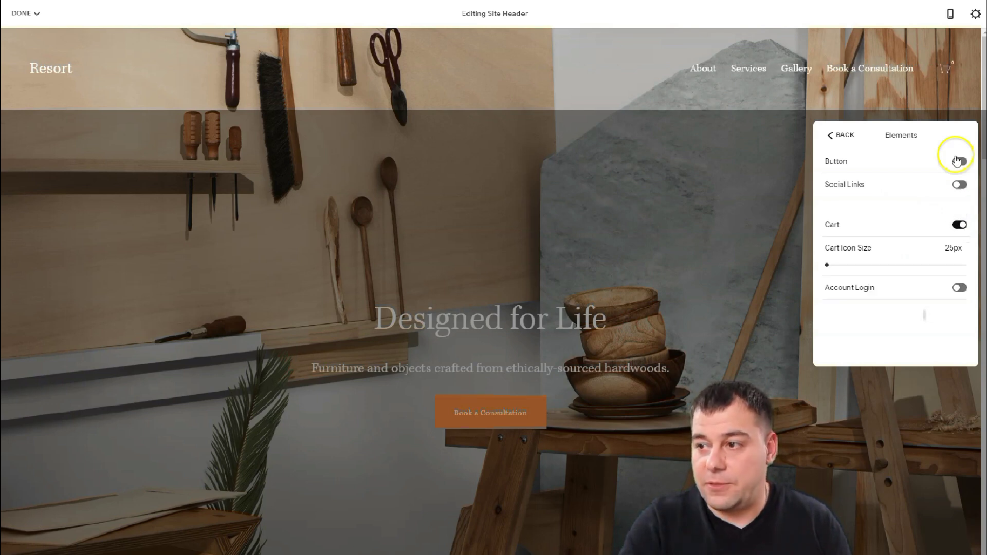
{"action": "left_click", "coordinate": [959, 225]}
{"action": "left_click", "coordinate": [958, 185]}
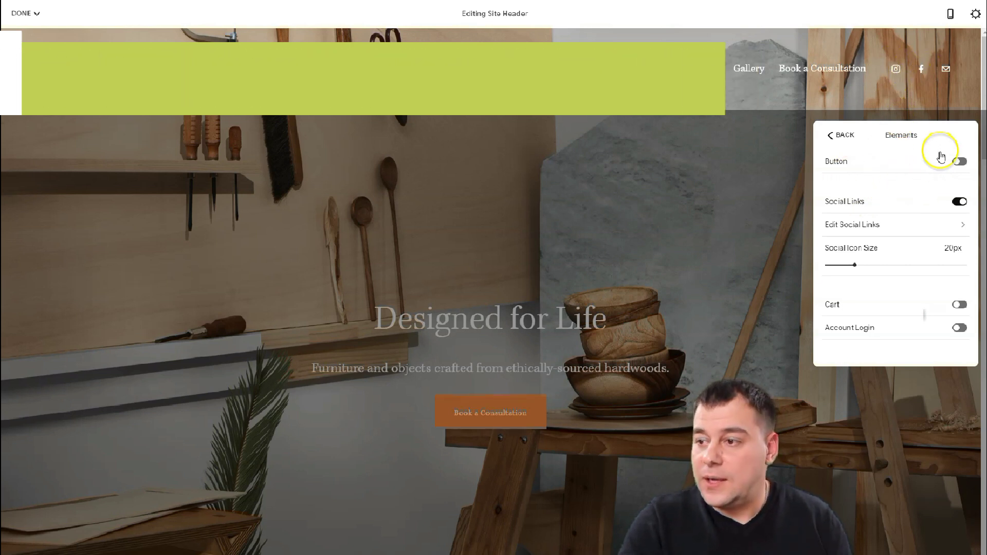
{"action": "left_click", "coordinate": [957, 161]}
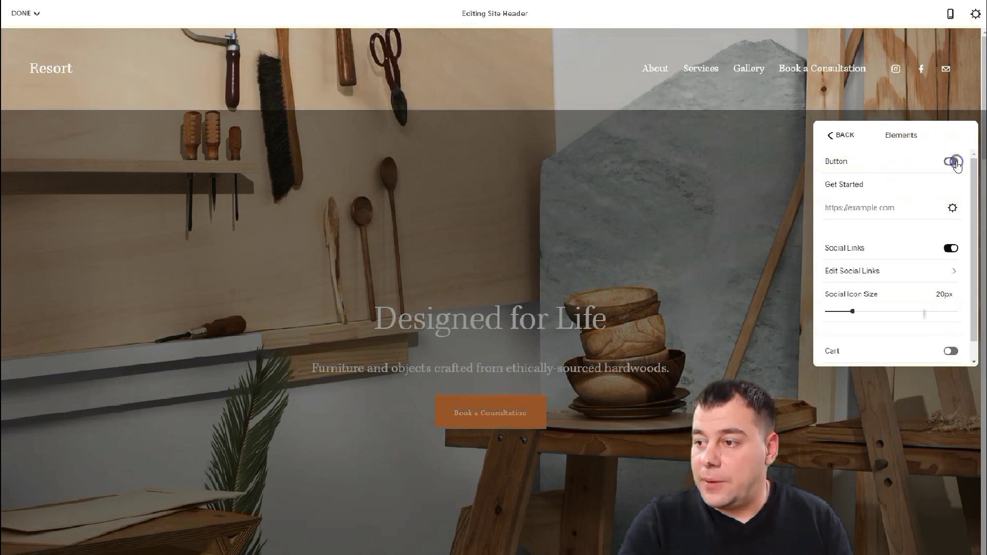
- Relabel the header button from 'Get Started' to 'Contact us' and open its Link Editor
{"action": "left_click", "coordinate": [869, 186]}
{"action": "left_click_drag", "start_coordinate": [867, 187], "coordinate": [855, 187]}
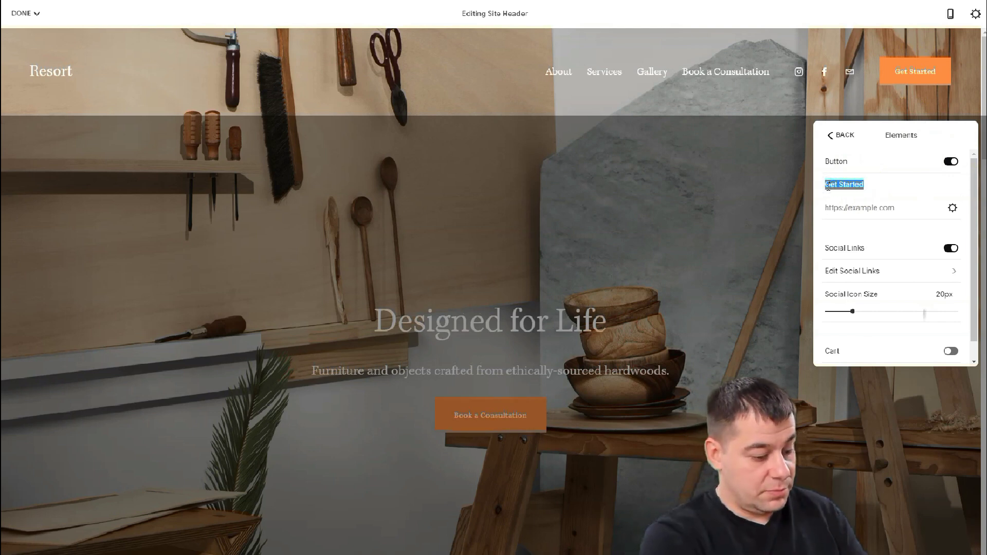
{"action": "type", "text": "Contact us"}
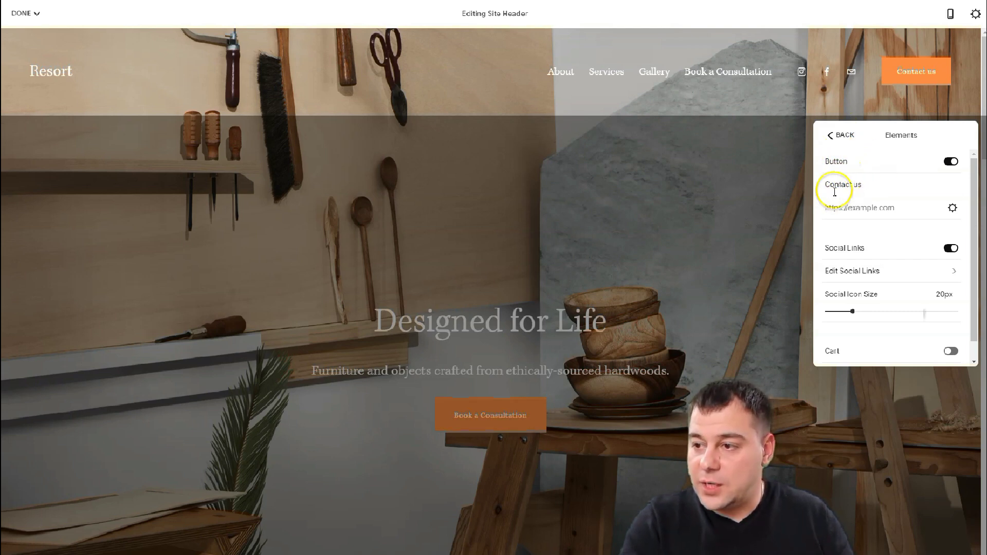
{"action": "left_click", "coordinate": [953, 208]}
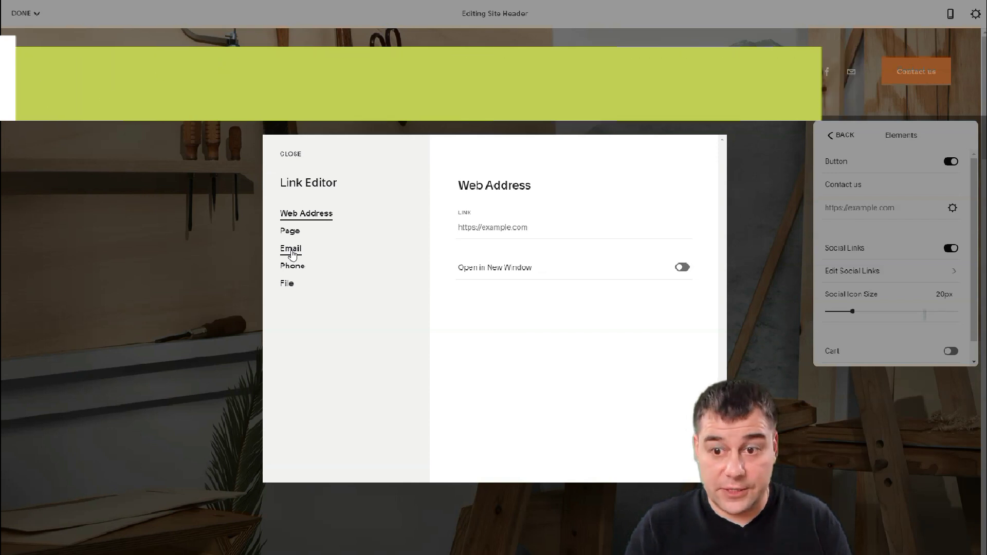
- Set the Contact us link type to Email, enter a recipient email address, and save
{"action": "left_click", "coordinate": [291, 251]}
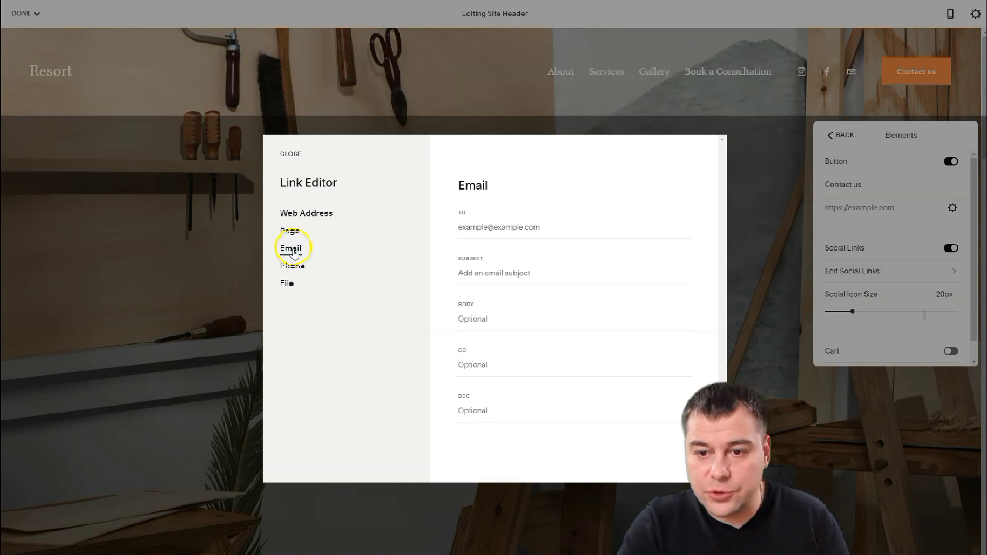
{"action": "left_click", "coordinate": [470, 226]}
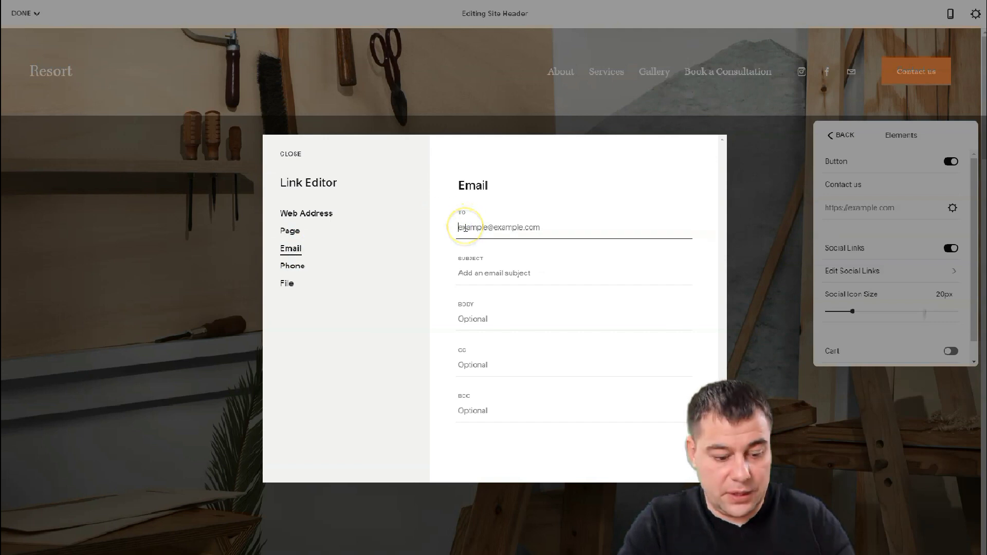
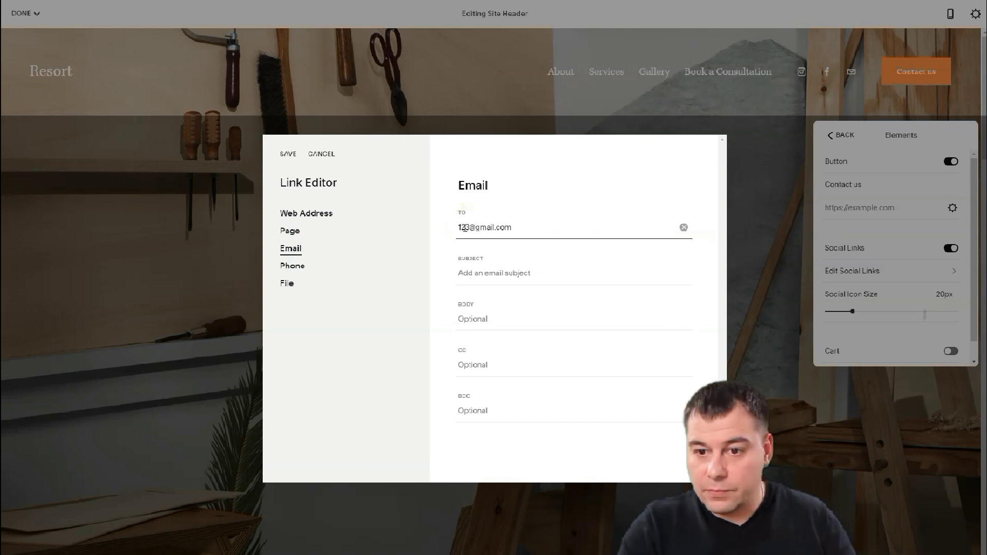
{"action": "left_click", "coordinate": [286, 157]}
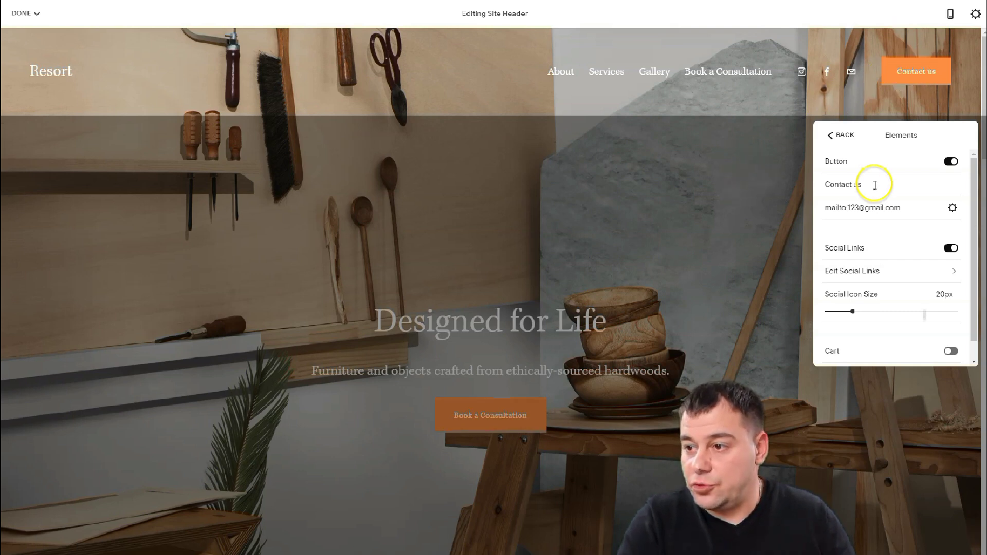
- Give the desktop header the layout with the Resort title centered and navigation left
{"action": "left_click", "coordinate": [739, 204]}
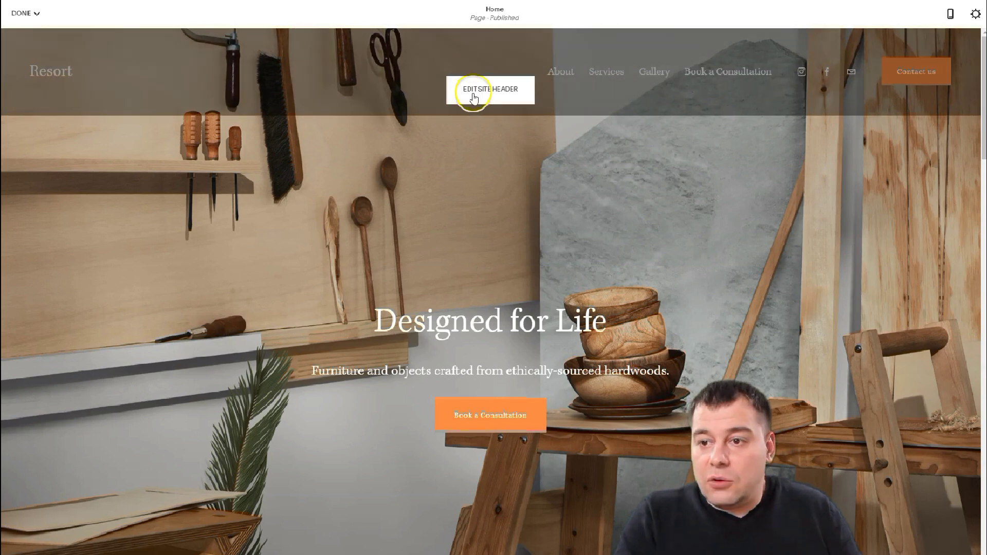
{"action": "left_click", "coordinate": [529, 93]}
{"action": "left_click", "coordinate": [943, 142]}
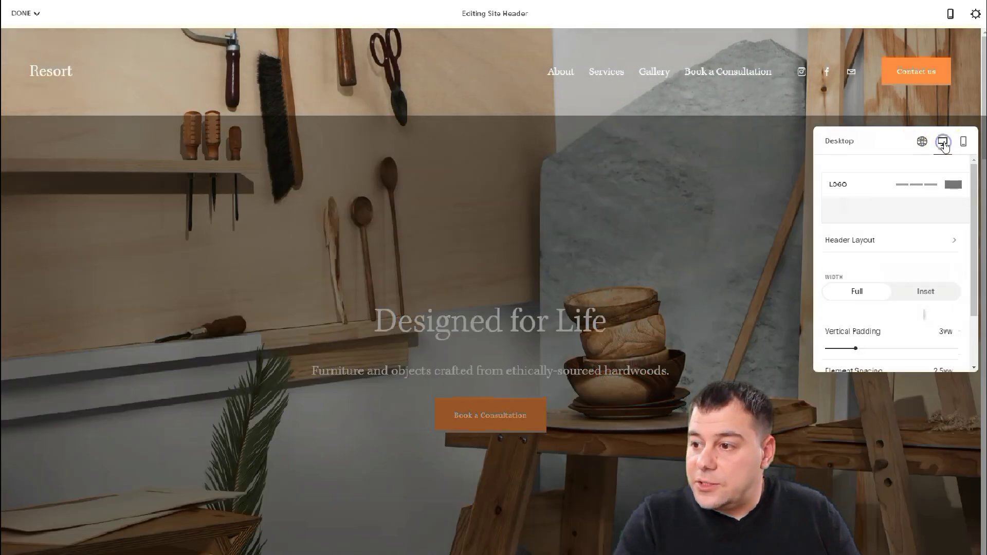
{"action": "left_click", "coordinate": [886, 244]}
{"action": "scroll", "coordinate": [888, 257], "scroll_direction": "down", "scroll_amount": 2}
{"action": "left_click", "coordinate": [895, 266]}
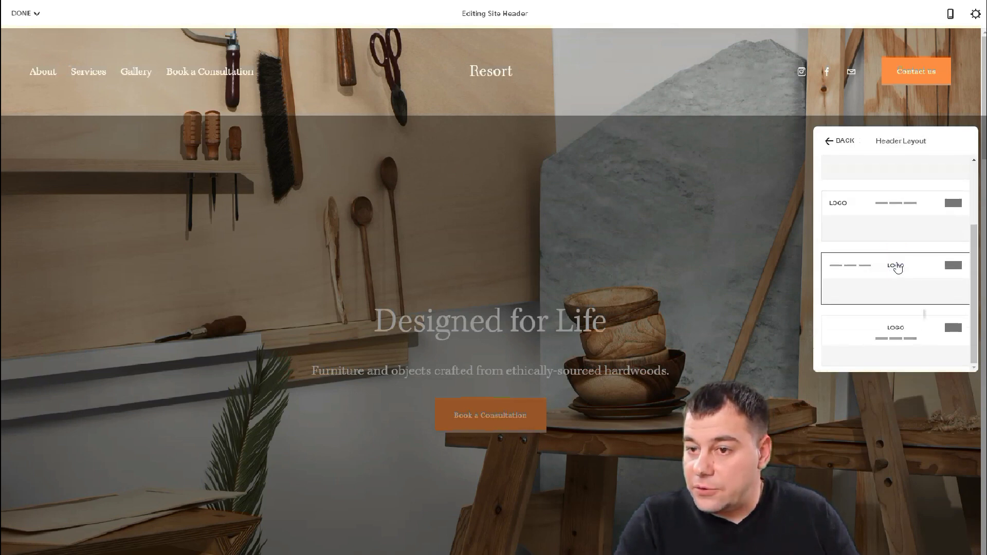
{"action": "left_click", "coordinate": [830, 138]}
- Give the mobile header the centered-logo layout with the menu icon on the left
{"action": "left_click", "coordinate": [963, 142]}
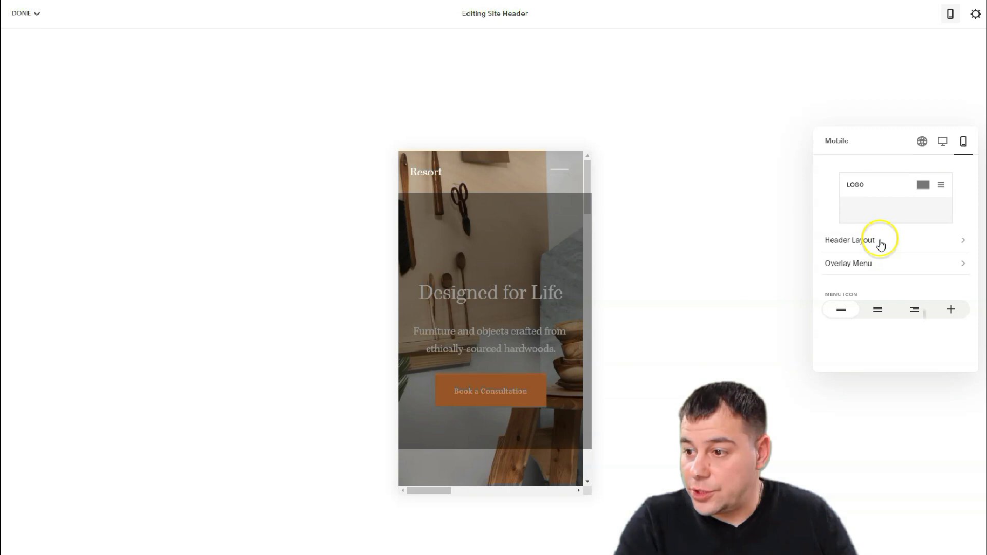
{"action": "left_click", "coordinate": [882, 241]}
{"action": "scroll", "coordinate": [897, 257], "scroll_direction": "down", "scroll_amount": 1}
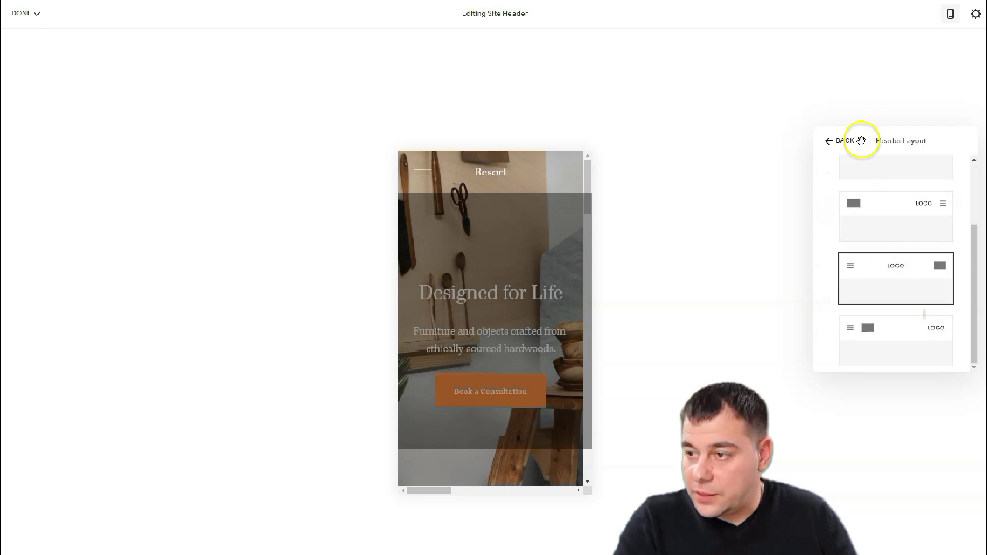
{"action": "left_click", "coordinate": [830, 141]}
{"action": "left_click", "coordinate": [920, 142]}
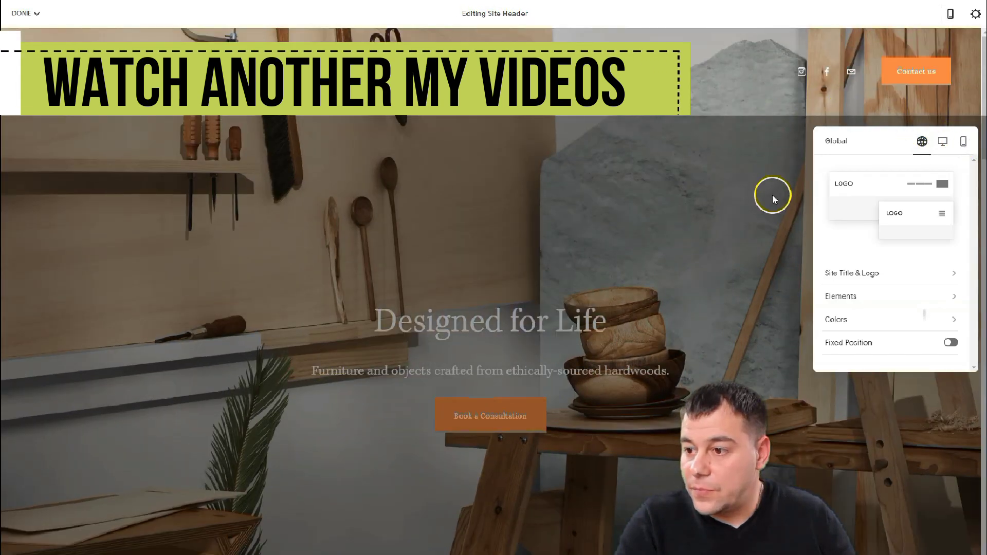
- Close header editing and scroll down to the footer and back up to the Designed for Life hero
{"action": "left_click", "coordinate": [772, 196]}
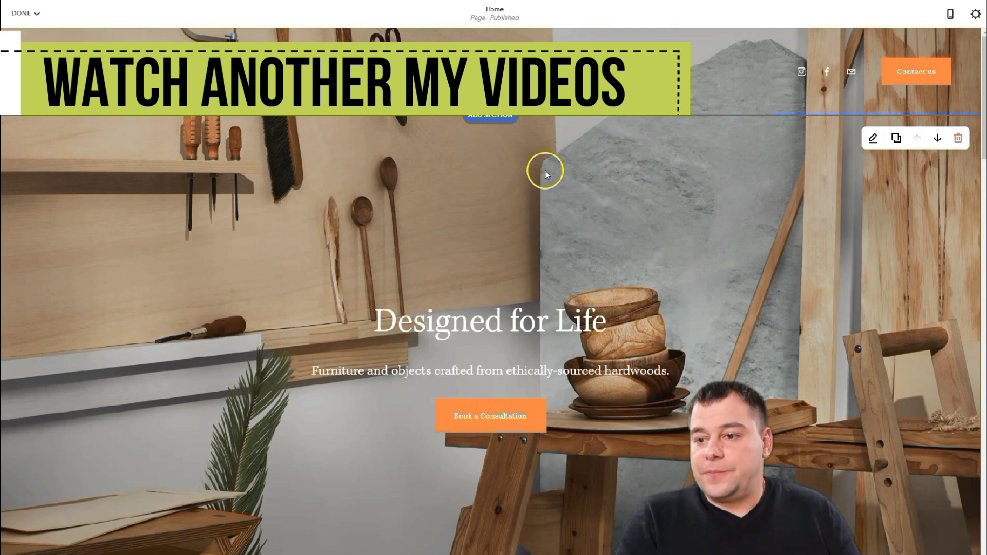
{"action": "scroll", "coordinate": [545, 174], "scroll_direction": "down", "scroll_amount": 10}
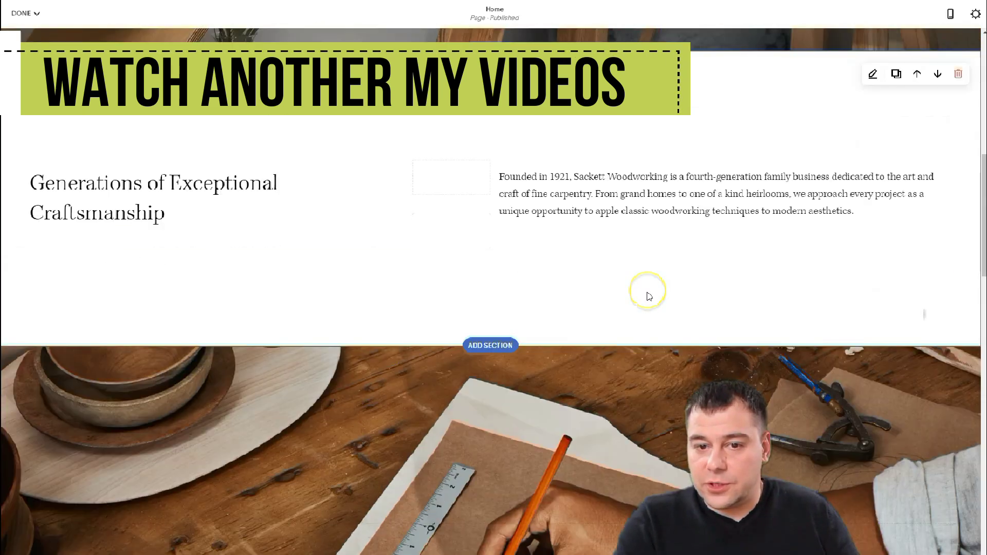
{"action": "scroll", "coordinate": [649, 297], "scroll_direction": "down", "scroll_amount": 15}
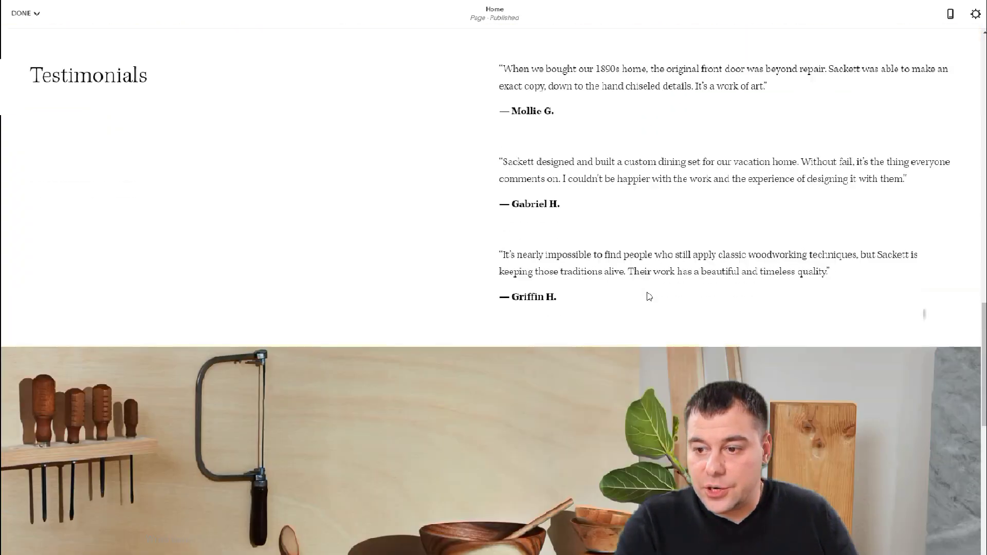
{"action": "scroll", "coordinate": [648, 297], "scroll_direction": "down", "scroll_amount": 10}
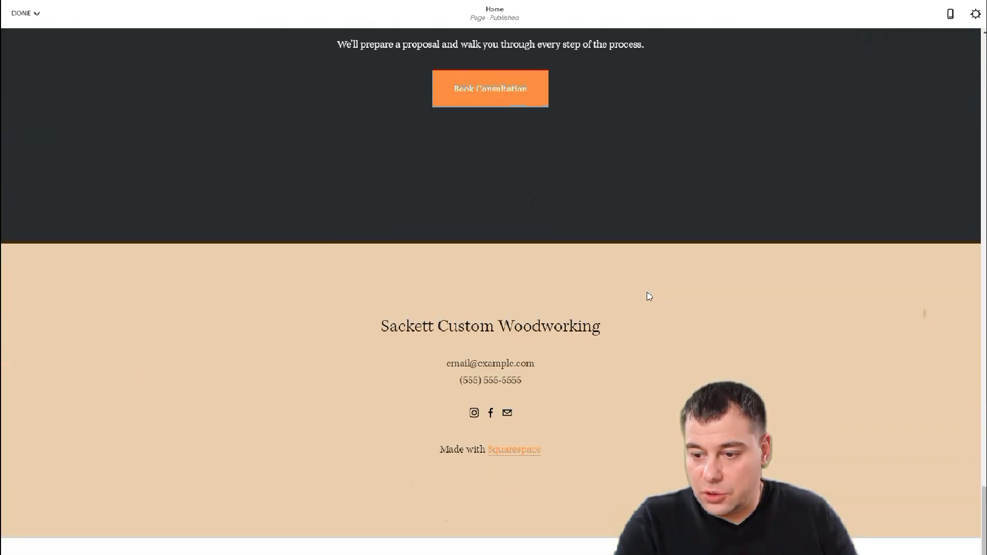
{"action": "scroll", "coordinate": [648, 297], "scroll_direction": "up", "scroll_amount": 8}
{"action": "scroll", "coordinate": [647, 297], "scroll_direction": "up", "scroll_amount": 20}
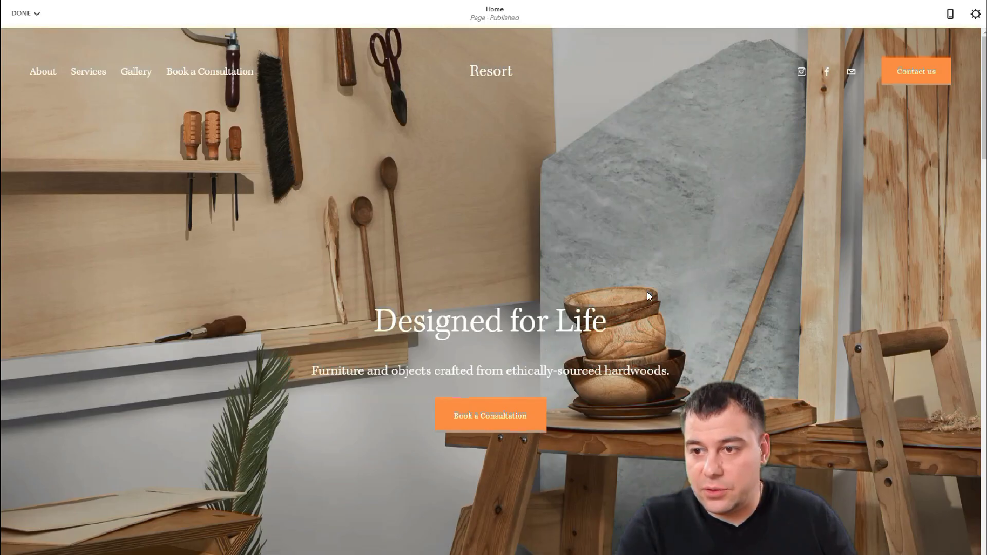
{"action": "mouse_move", "coordinate": [765, 172]}
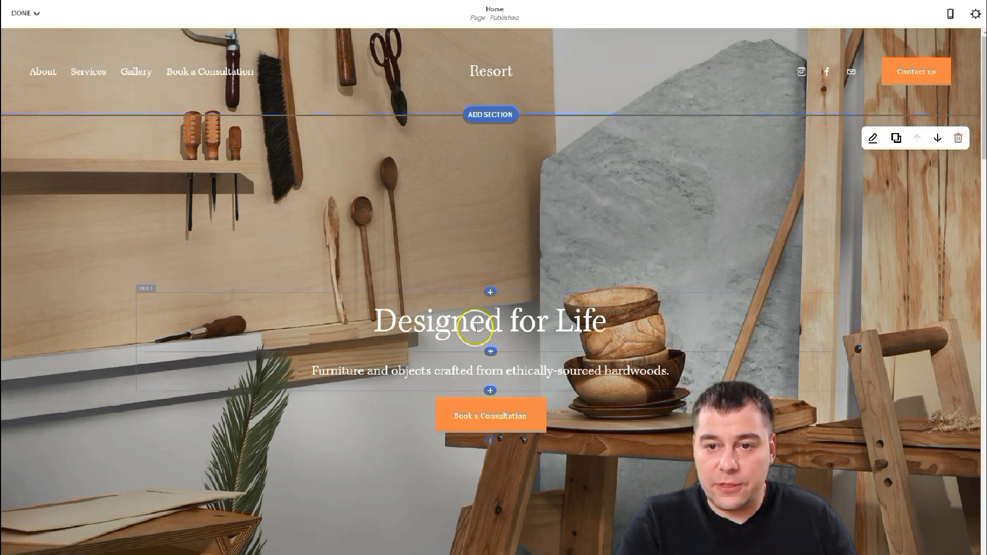
- Swap the hero and Craftsmanship sections back so the hero stays on top, then open the hero's section format settings
{"action": "left_click", "coordinate": [938, 140]}
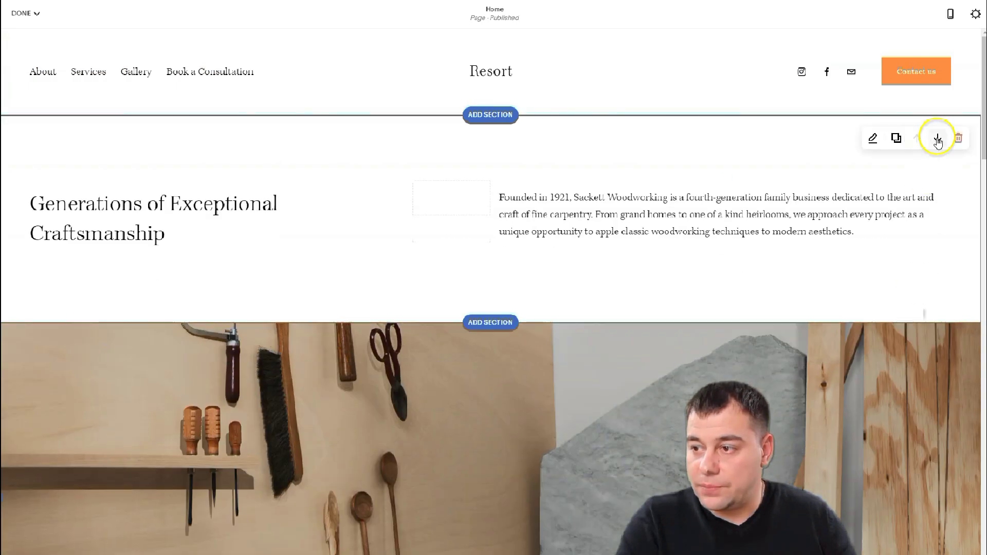
{"action": "left_click", "coordinate": [937, 138]}
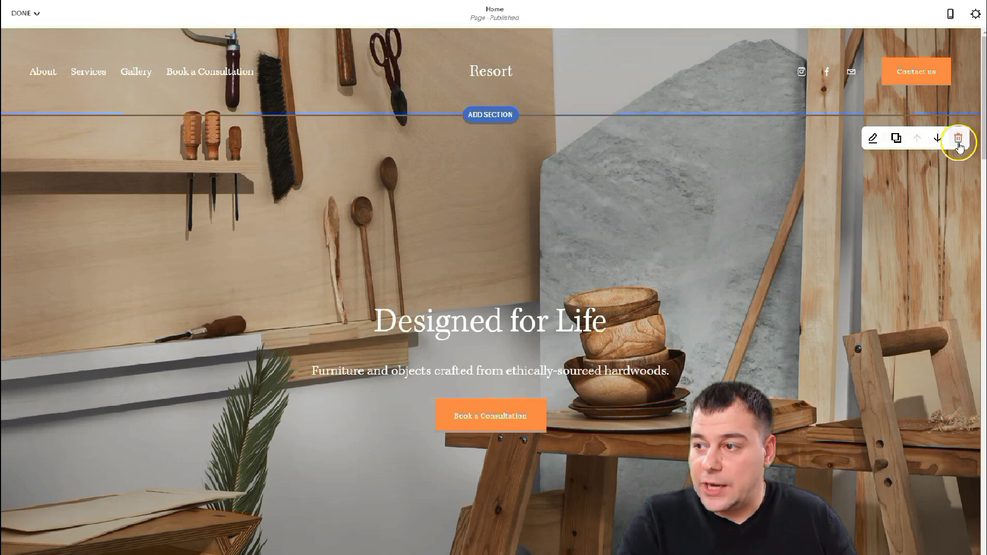
{"action": "left_click", "coordinate": [872, 140]}
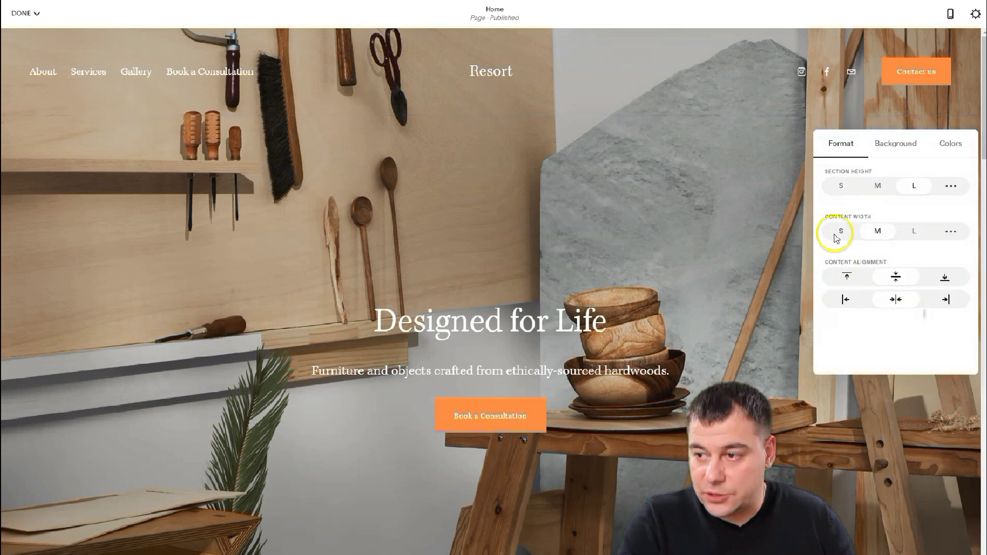
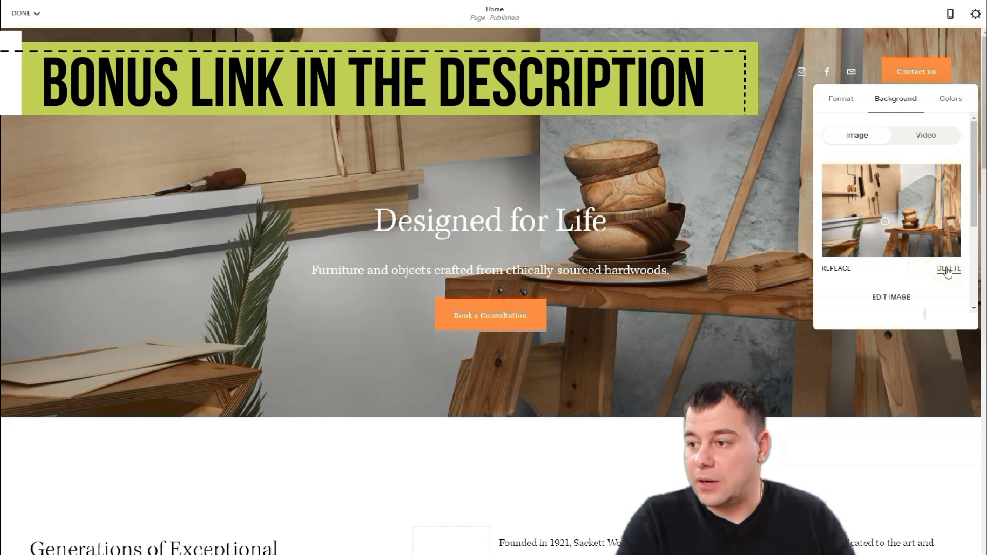
- Delete the workshop photo from the hero section's background image
{"action": "left_click", "coordinate": [948, 270]}
- Preview the Dark Bold, Light Bold and Light Minimal themes on the hero, then return to Dark Minimal
{"action": "left_click", "coordinate": [879, 186]}
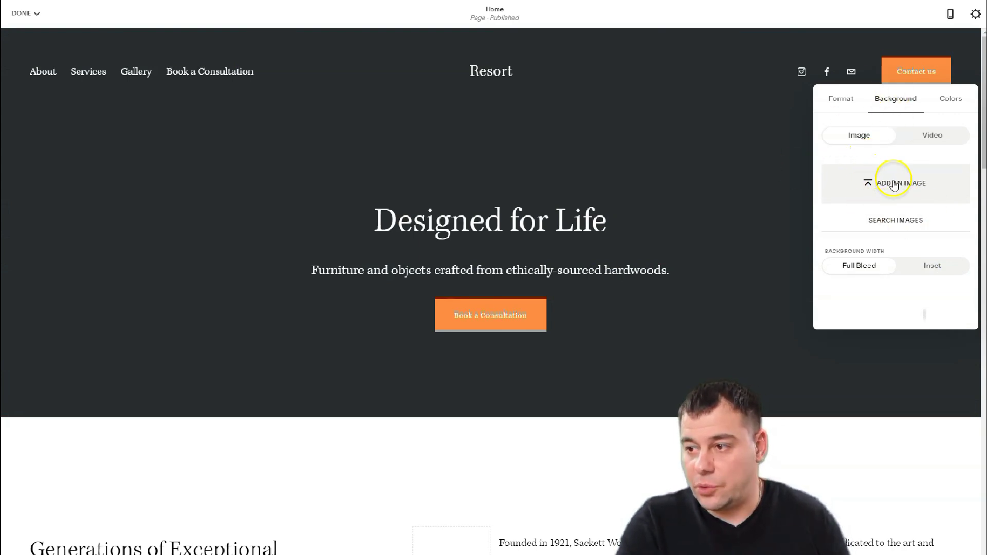
{"action": "left_click", "coordinate": [949, 105]}
{"action": "scroll", "coordinate": [922, 229], "scroll_direction": "down", "scroll_amount": 3}
{"action": "scroll", "coordinate": [922, 232], "scroll_direction": "up", "scroll_amount": 2}
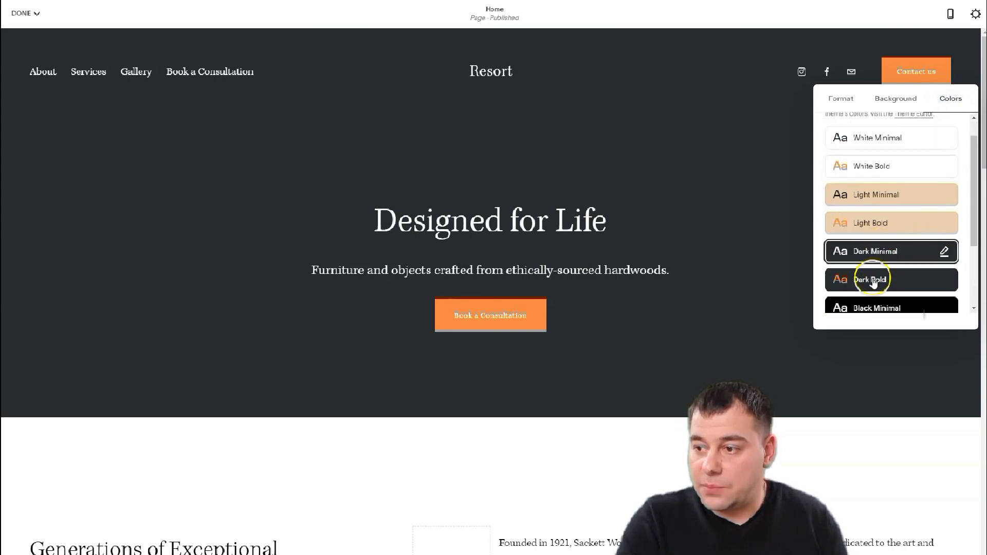
{"action": "left_click", "coordinate": [869, 284]}
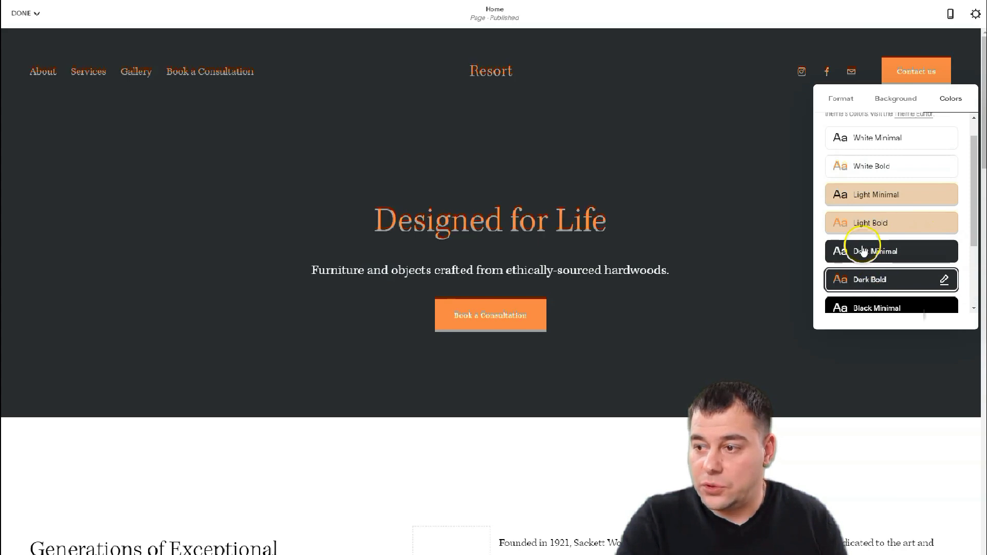
{"action": "left_click", "coordinate": [869, 257]}
{"action": "left_click", "coordinate": [874, 226]}
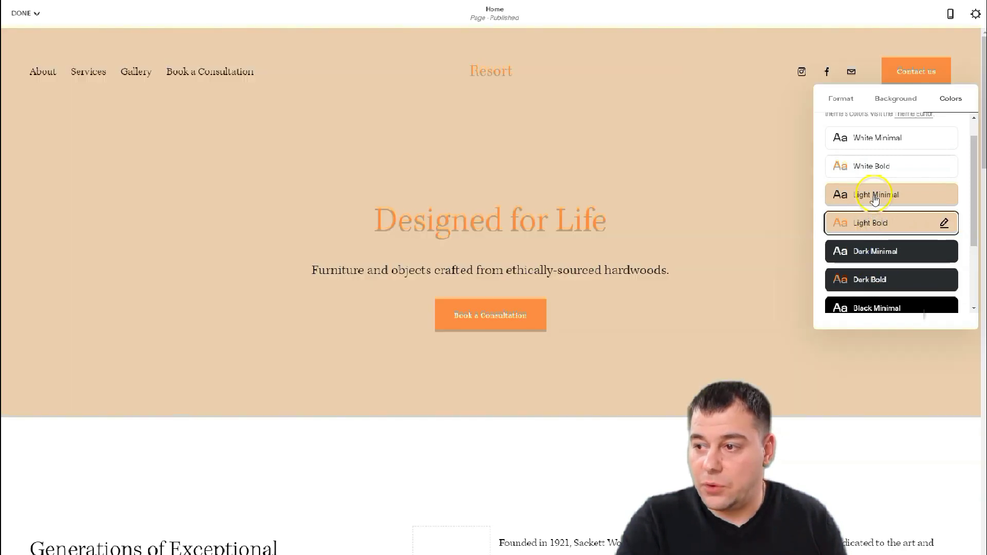
{"action": "left_click", "coordinate": [875, 199]}
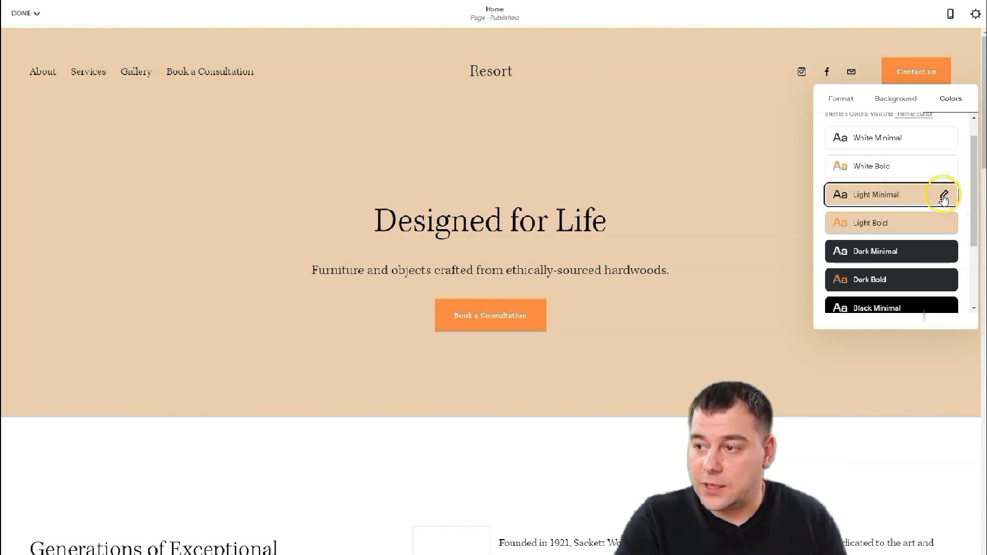
{"action": "left_click", "coordinate": [859, 248]}
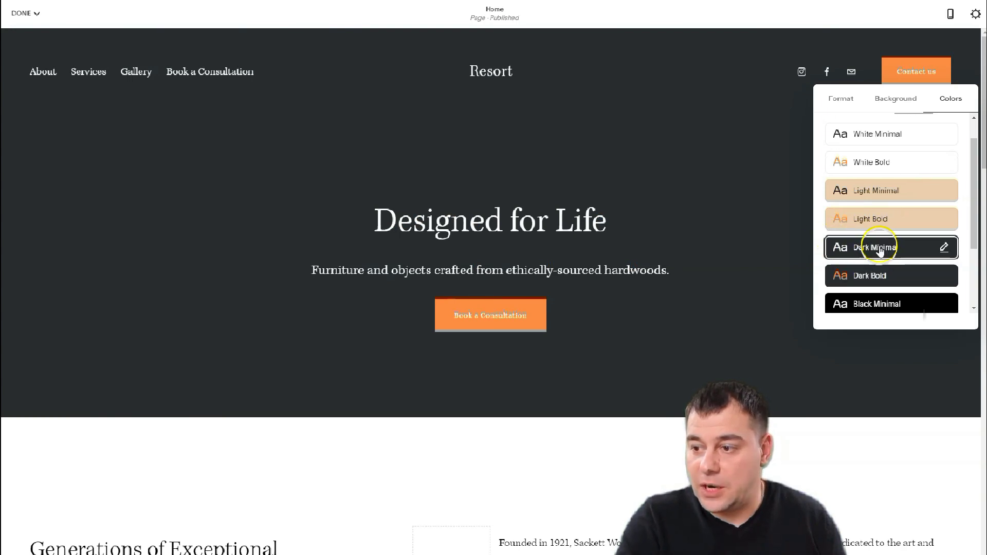
- Compare the Black Minimal, Black Bold and Dark Bold themes, then apply Dark Minimal
{"action": "scroll", "coordinate": [879, 249], "scroll_direction": "down", "scroll_amount": 2}
{"action": "left_click", "coordinate": [867, 205]}
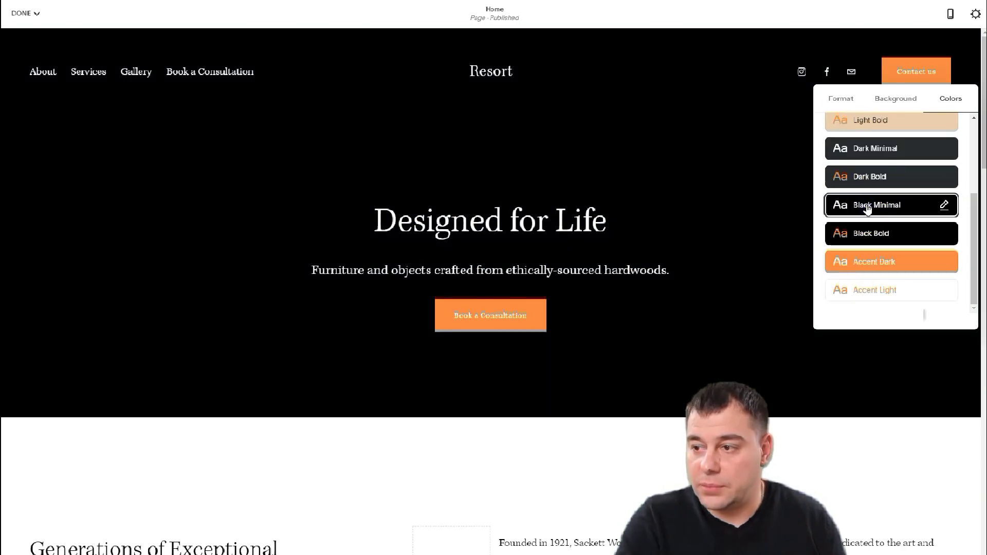
{"action": "left_click", "coordinate": [865, 236]}
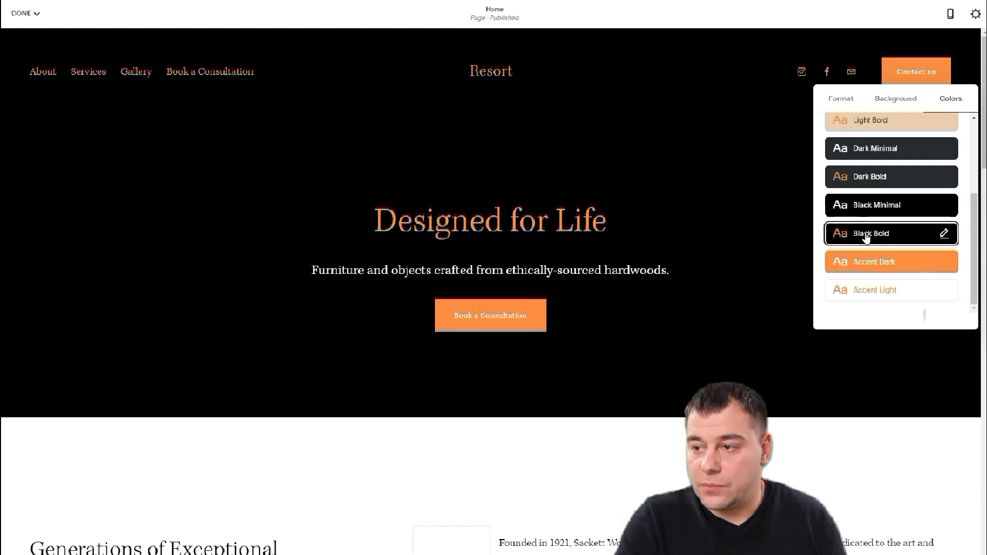
{"action": "left_click", "coordinate": [869, 178]}
{"action": "left_click", "coordinate": [861, 148]}
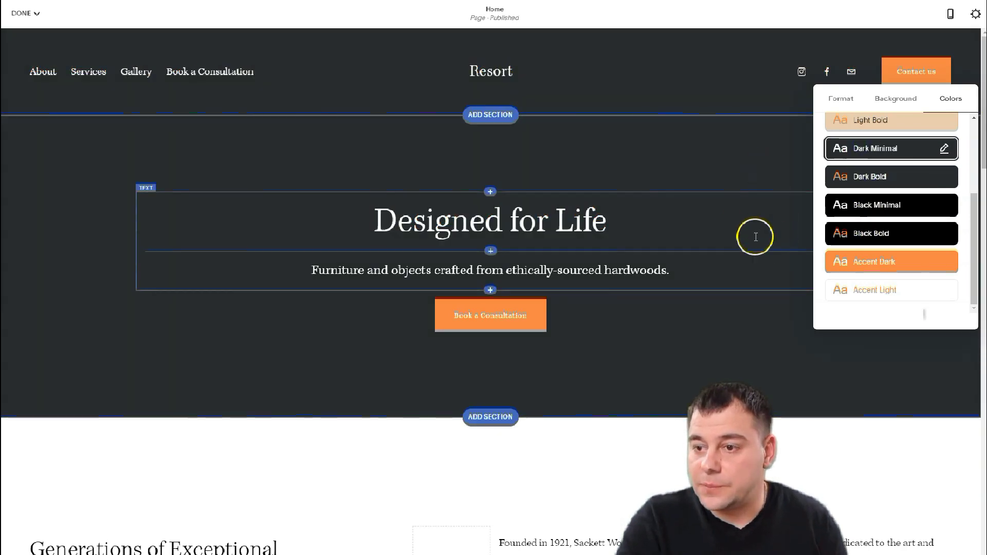
- Add a lodge photo as the hero background and set the section height to large
{"action": "left_click", "coordinate": [891, 100]}
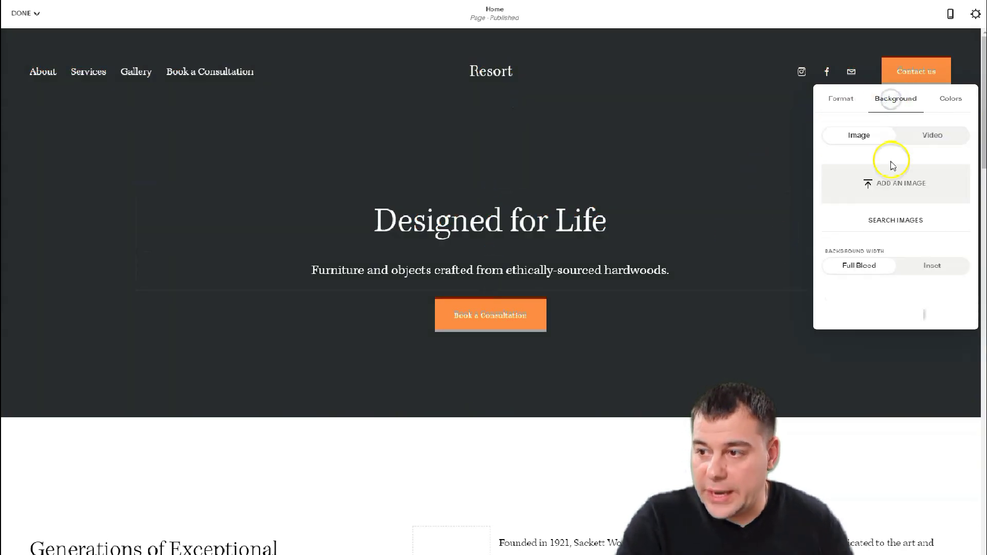
{"action": "left_click", "coordinate": [883, 186]}
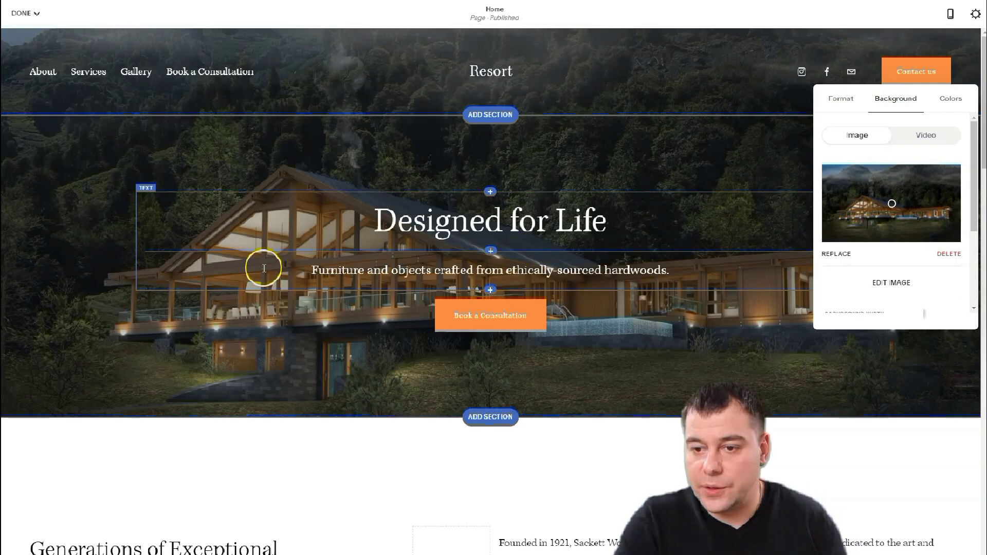
{"action": "left_click", "coordinate": [841, 98]}
{"action": "left_click", "coordinate": [842, 141]}
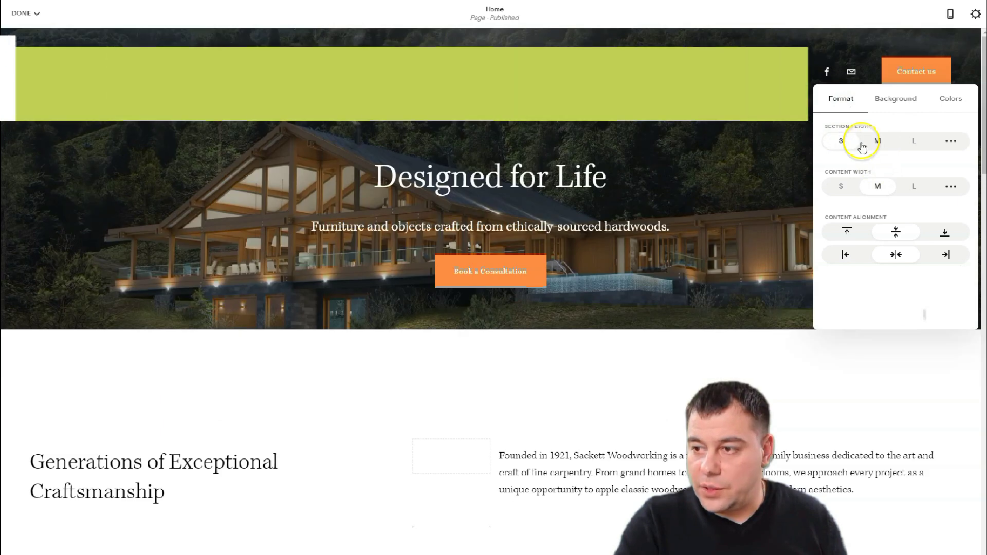
{"action": "left_click", "coordinate": [914, 141]}
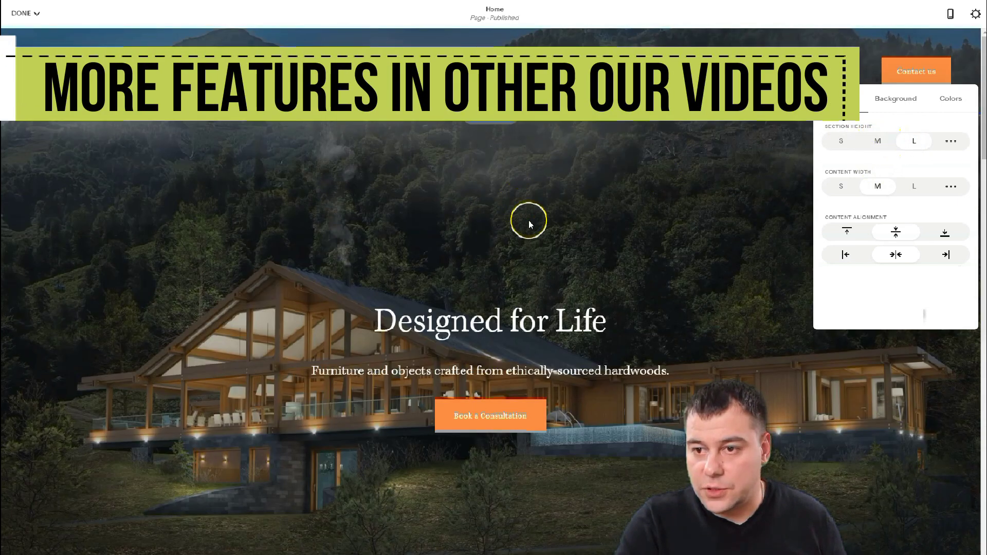
{"action": "scroll", "coordinate": [551, 276], "scroll_direction": "down", "scroll_amount": 1}
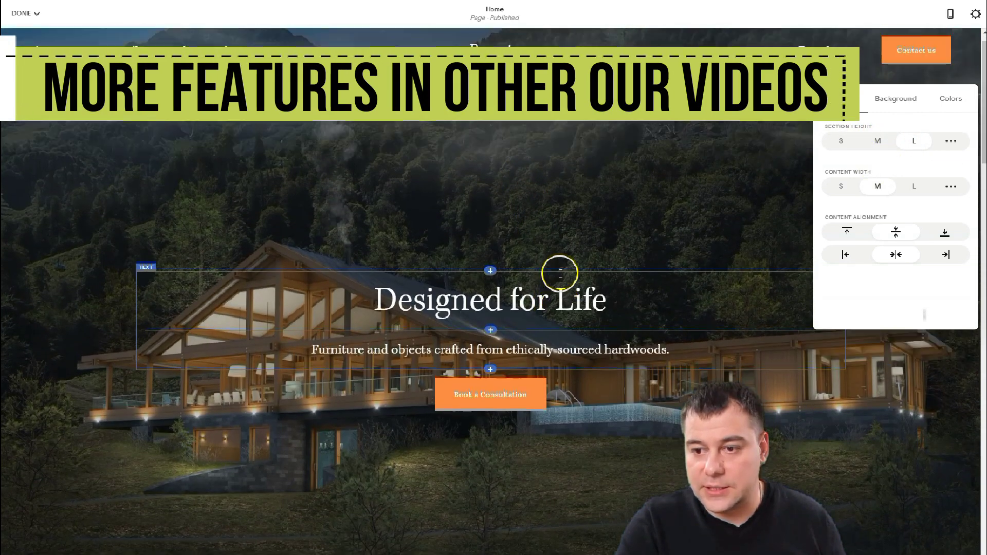
{"action": "scroll", "coordinate": [560, 273], "scroll_direction": "up", "scroll_amount": 1}
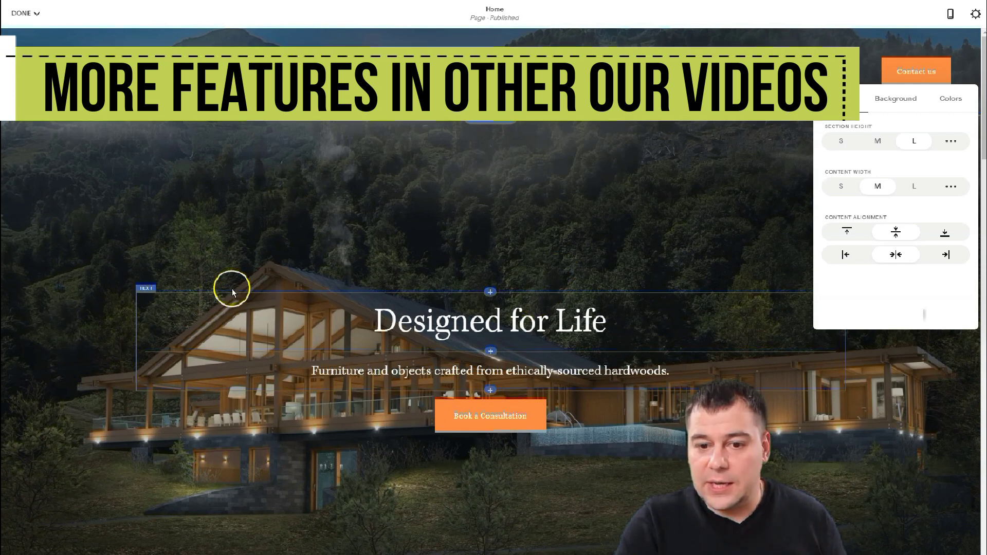
{"action": "left_click", "coordinate": [669, 221]}
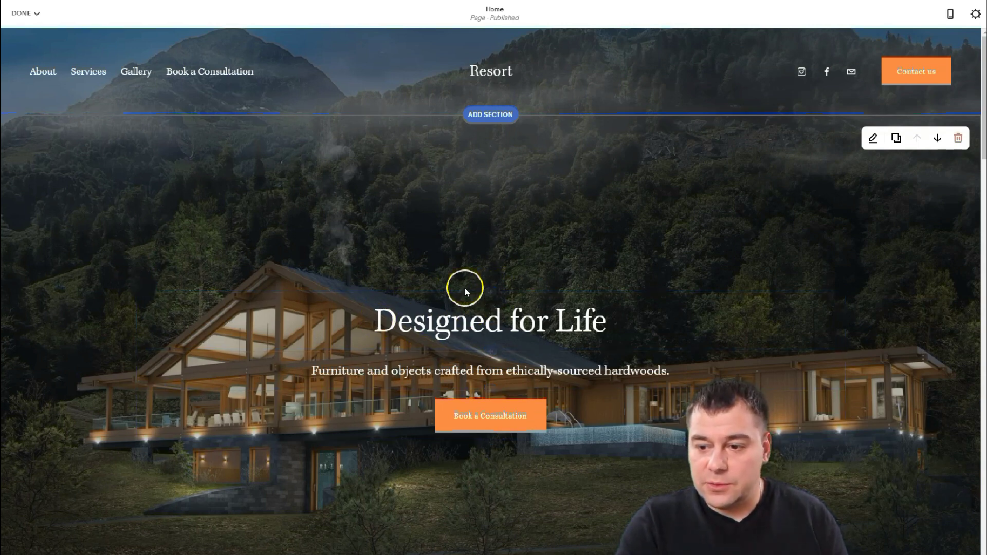
- Delete the Book a Consultation button block from the hero
{"action": "mouse_move", "coordinate": [489, 292]}
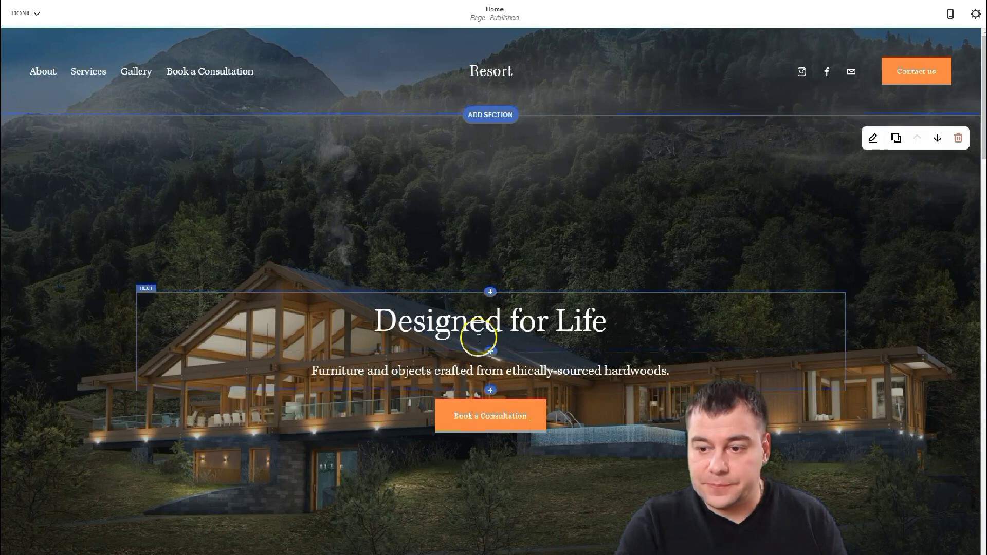
{"action": "mouse_move", "coordinate": [490, 393]}
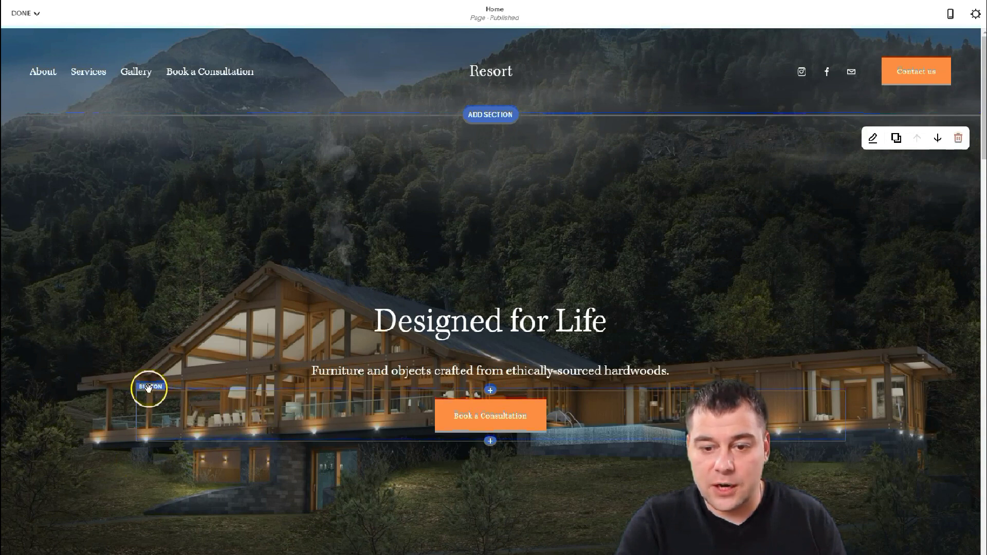
{"action": "left_click", "coordinate": [148, 388]}
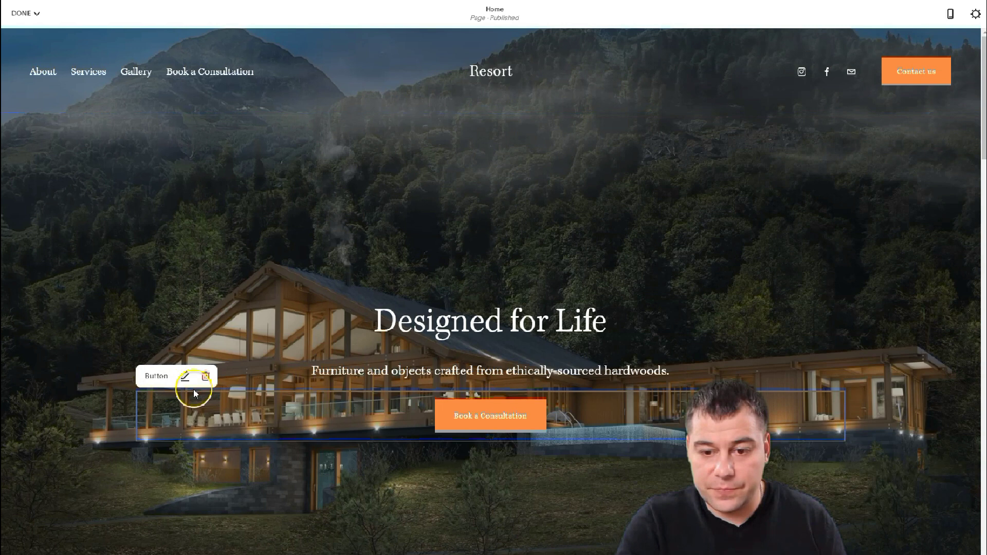
{"action": "left_click", "coordinate": [205, 376]}
{"action": "left_click", "coordinate": [247, 383]}
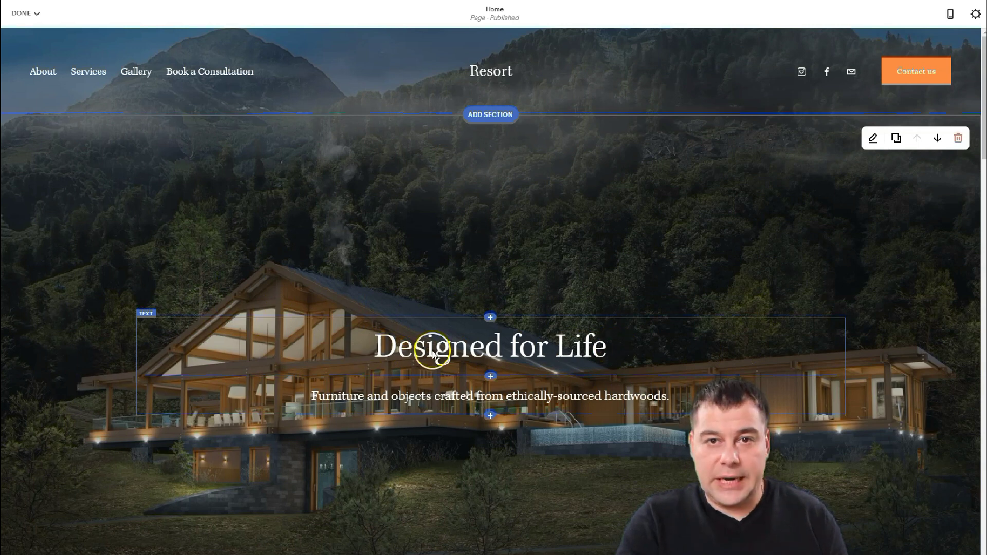
- Style the hero heading as Heading 1 and the subtitle as Paragraph 1
{"action": "double_click", "coordinate": [595, 352]}
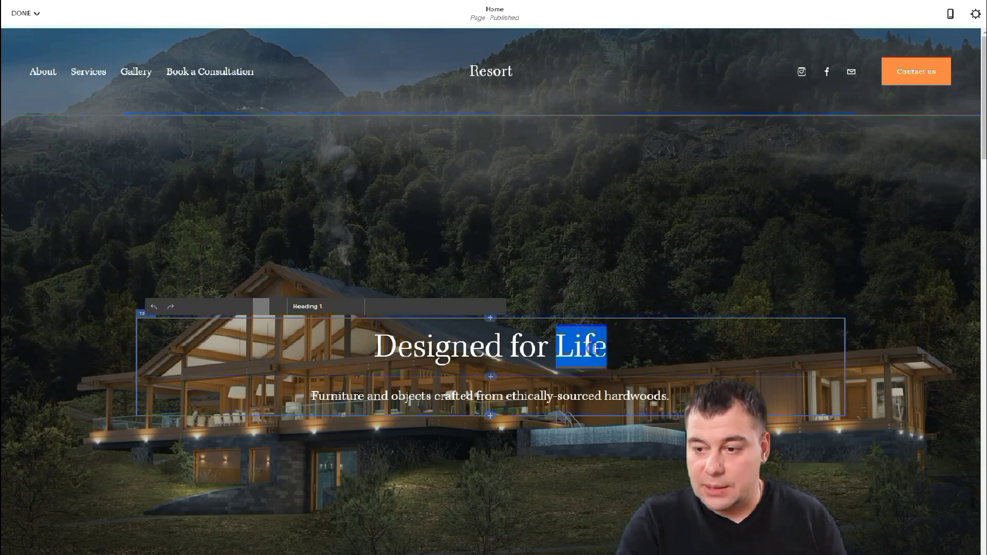
{"action": "left_click_drag", "start_coordinate": [611, 347], "coordinate": [328, 357]}
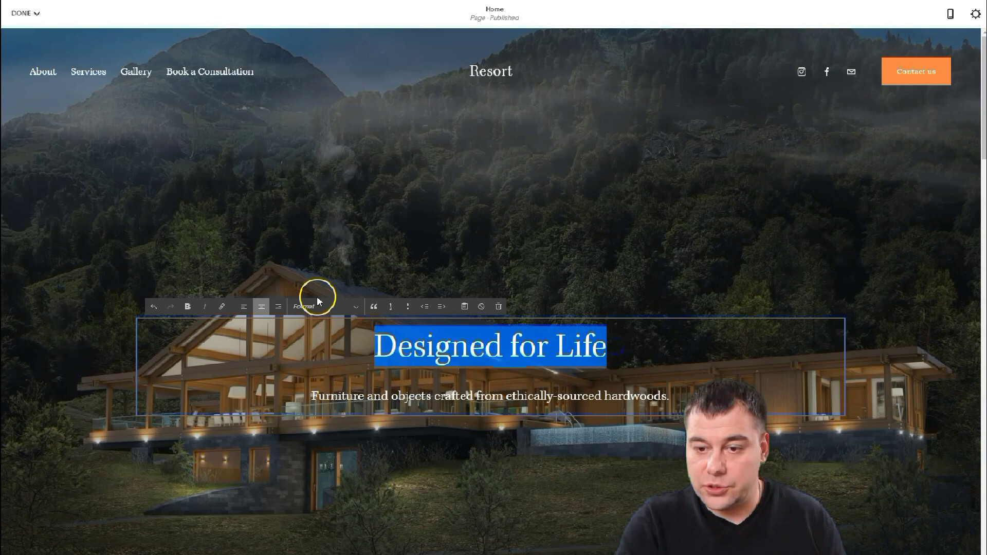
{"action": "left_click", "coordinate": [354, 308]}
{"action": "left_click", "coordinate": [313, 321]}
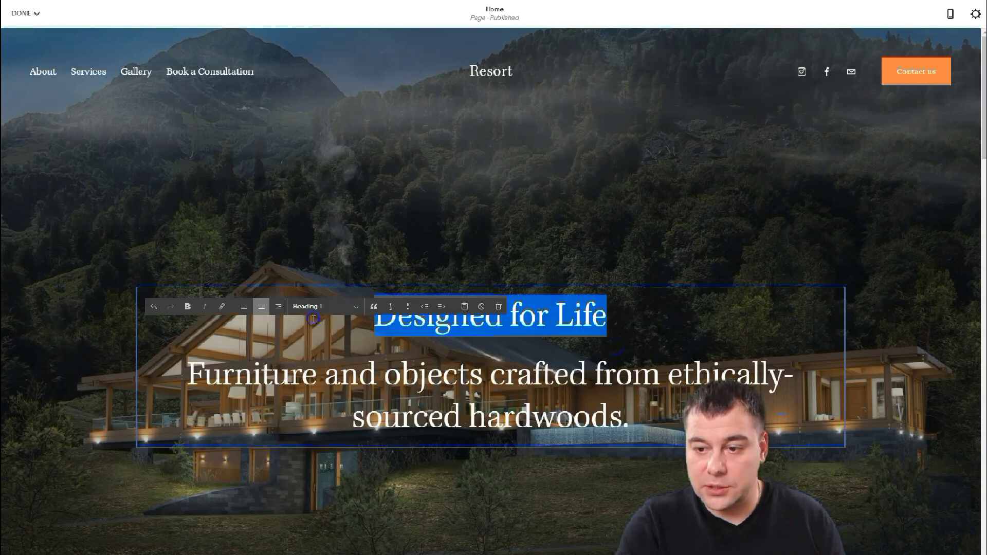
{"action": "left_click", "coordinate": [325, 327]}
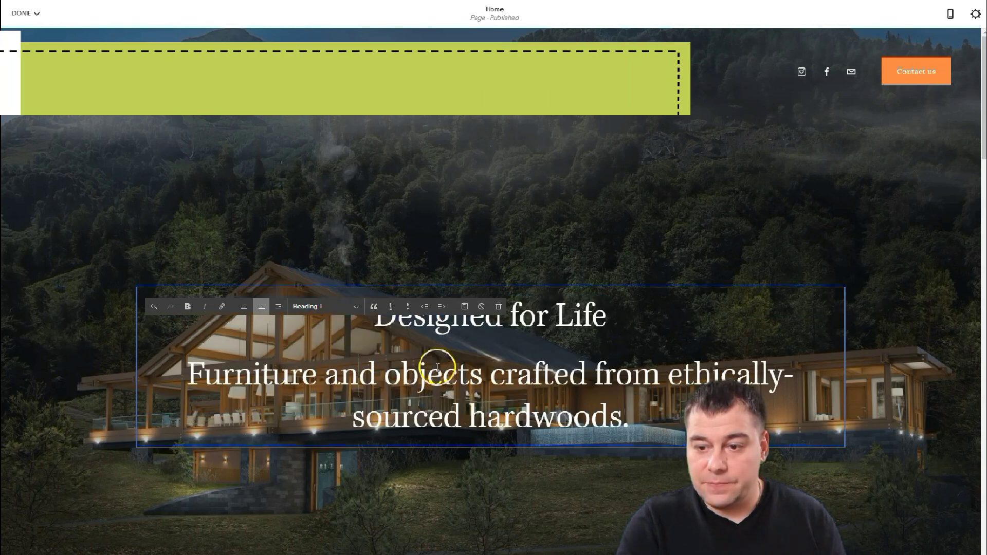
{"action": "left_click", "coordinate": [189, 368]}
{"action": "left_click_drag", "start_coordinate": [189, 368], "coordinate": [584, 452]}
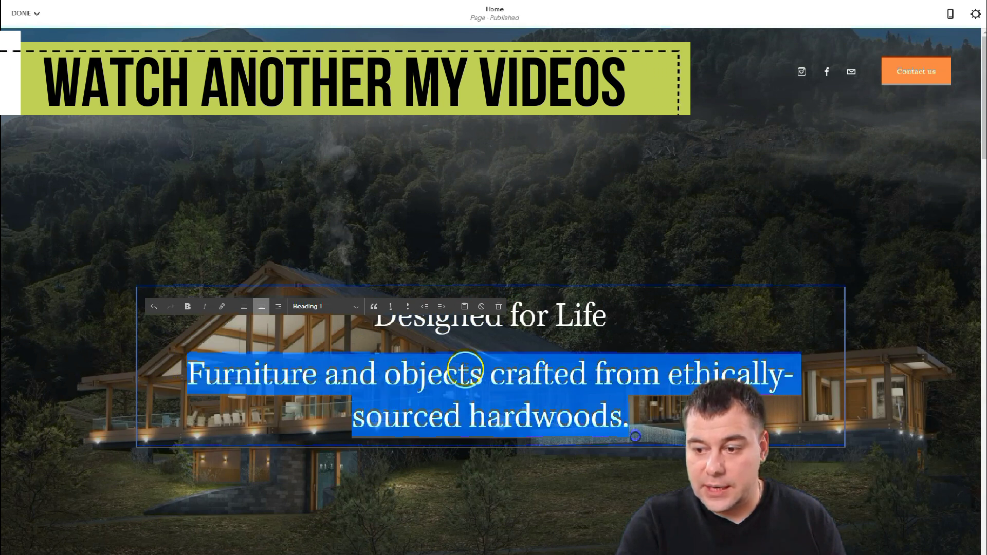
{"action": "left_click", "coordinate": [358, 308]}
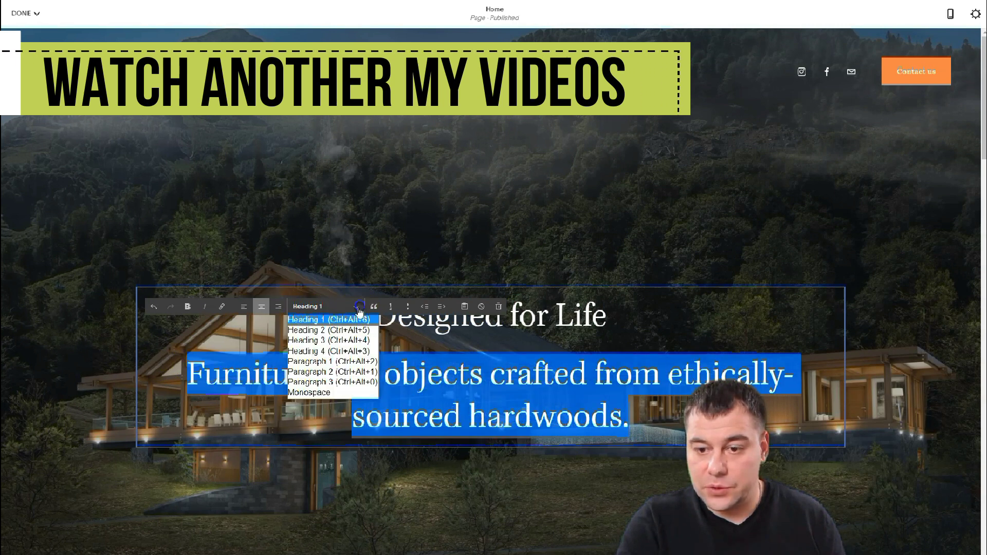
{"action": "left_click", "coordinate": [324, 362]}
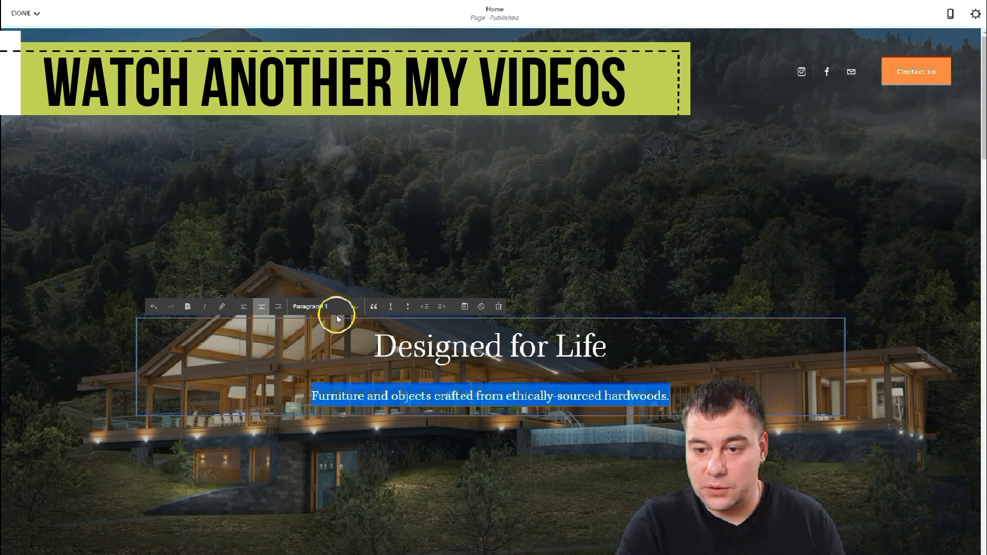
- Try left alignment and bold on the hero text, reverting to centred, unbolded text
{"action": "left_click_drag", "start_coordinate": [375, 345], "coordinate": [612, 360]}
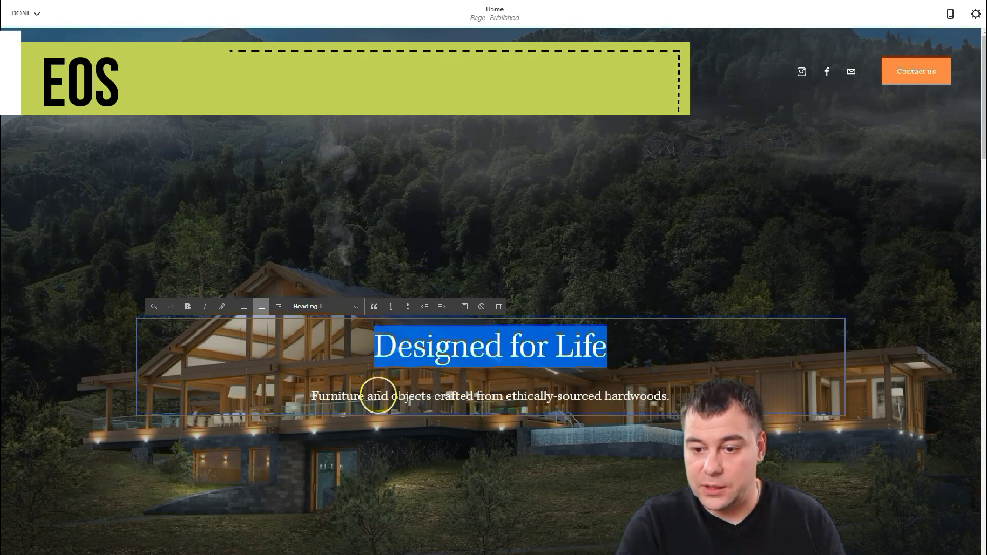
{"action": "left_click", "coordinate": [379, 396]}
{"action": "left_click", "coordinate": [242, 307]}
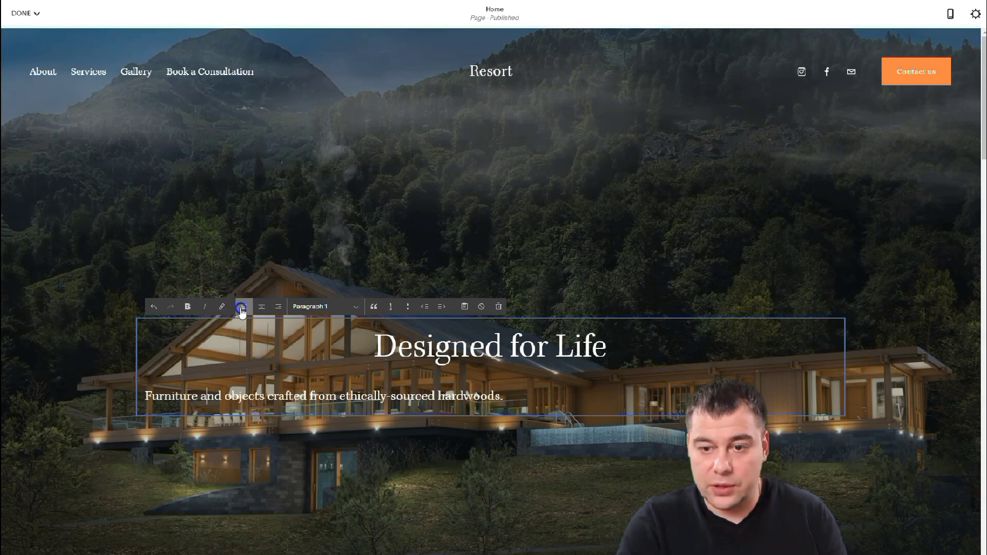
{"action": "left_click", "coordinate": [261, 307]}
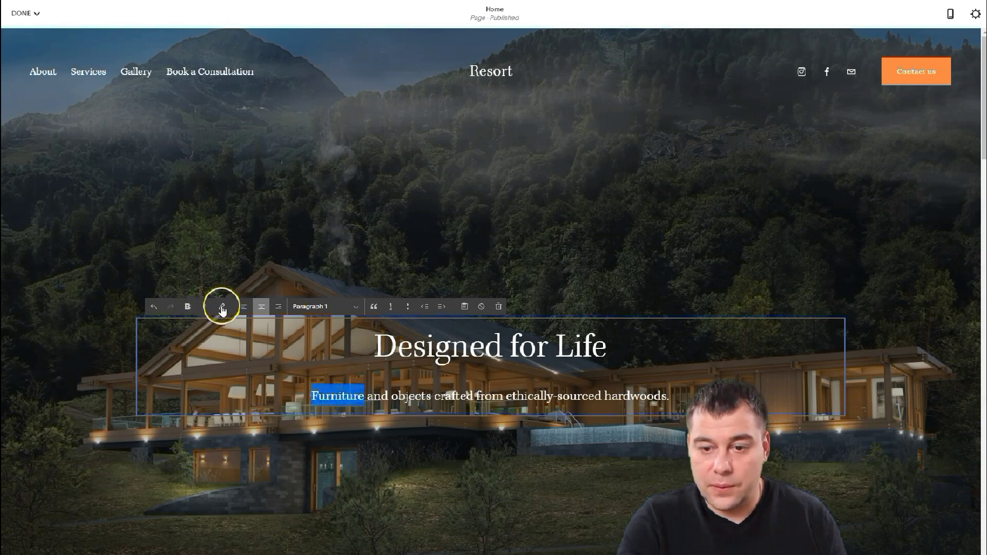
{"action": "left_click", "coordinate": [188, 307]}
{"action": "left_click", "coordinate": [189, 307]}
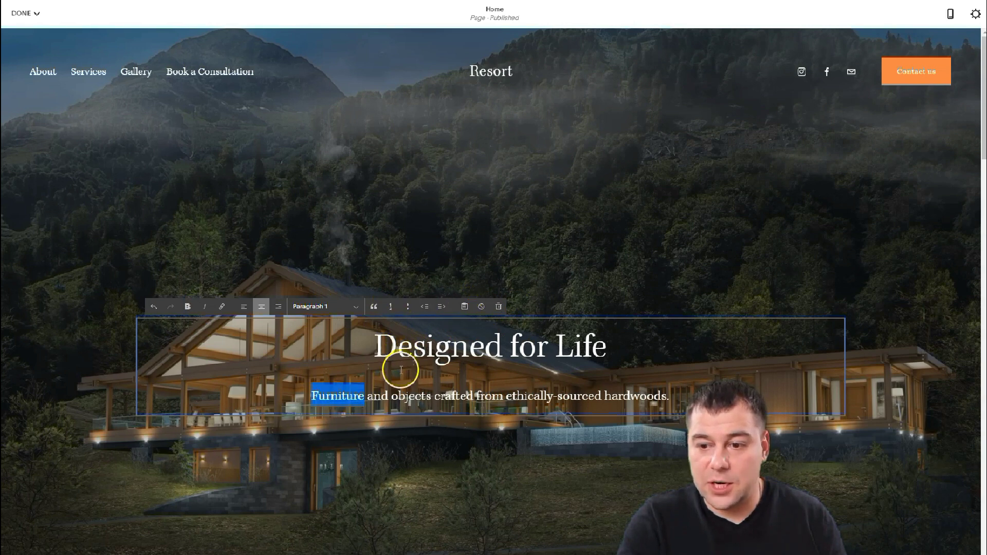
{"action": "left_click", "coordinate": [339, 350]}
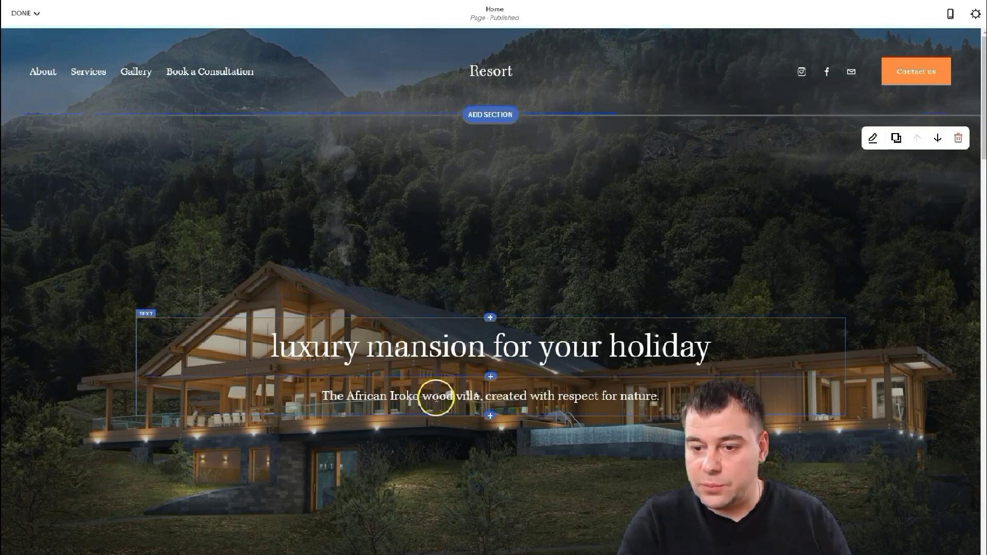
{"action": "scroll", "coordinate": [643, 262], "scroll_direction": "down", "scroll_amount": 1}
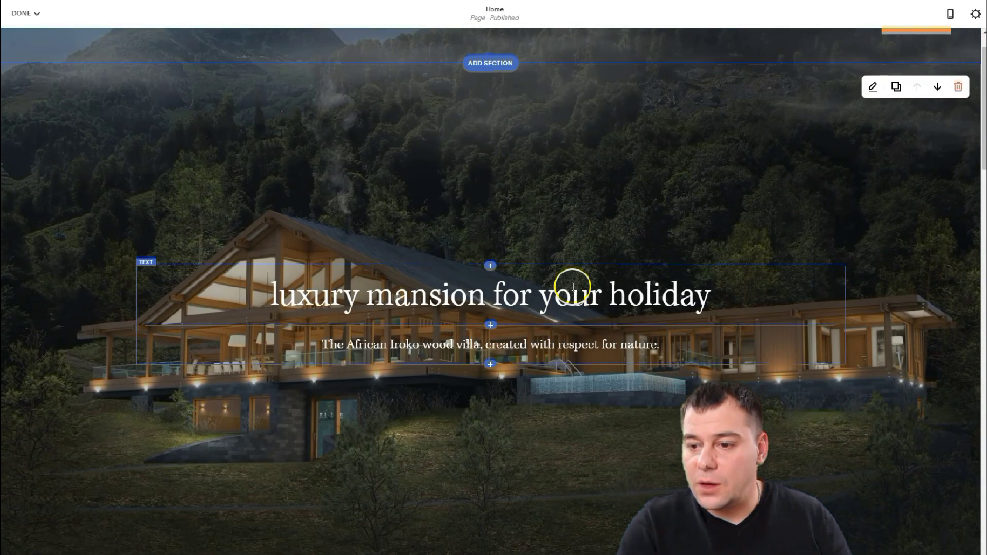
{"action": "scroll", "coordinate": [586, 246], "scroll_direction": "up", "scroll_amount": 1}
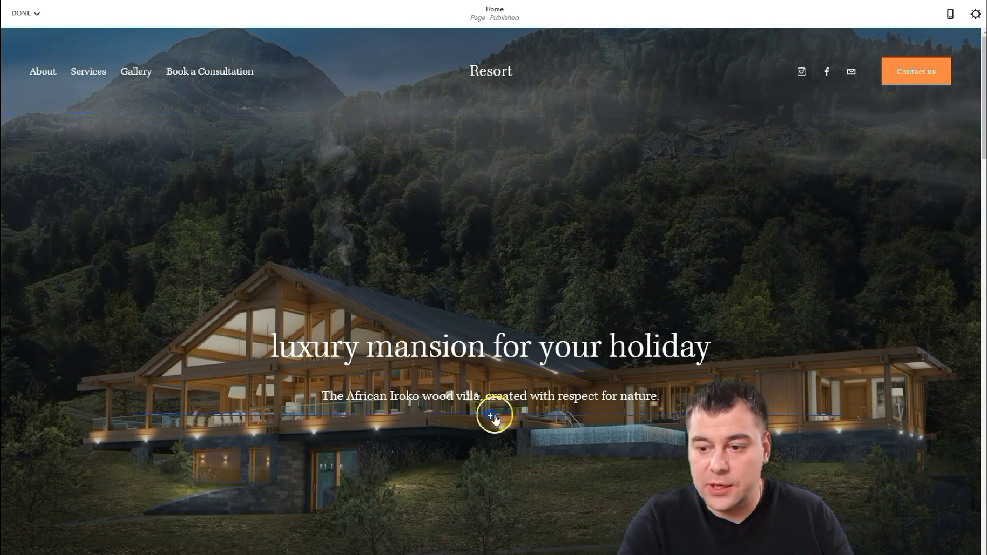
- Insert a button block labelled 'Book now' below the villa subtitle
{"action": "left_click", "coordinate": [490, 415]}
{"action": "left_click", "coordinate": [865, 369]}
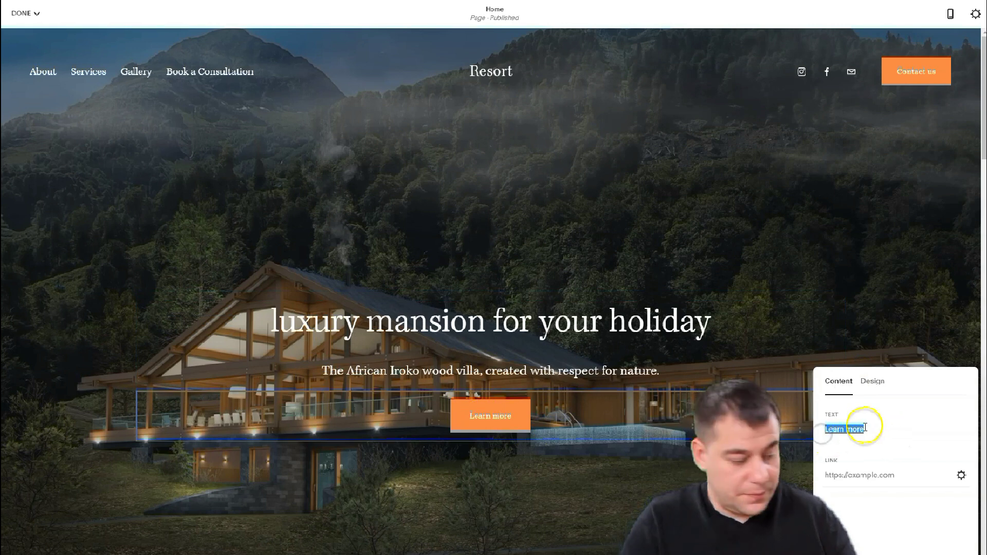
{"action": "type", "text": "Book now"}
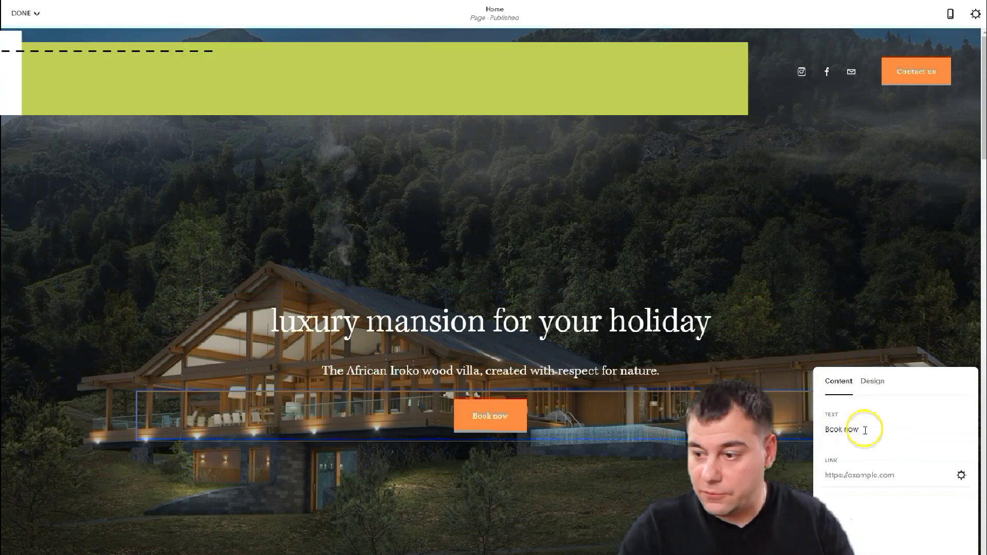
- Link the Book now button to an e-mail link with the contact address
{"action": "left_click", "coordinate": [962, 476]}
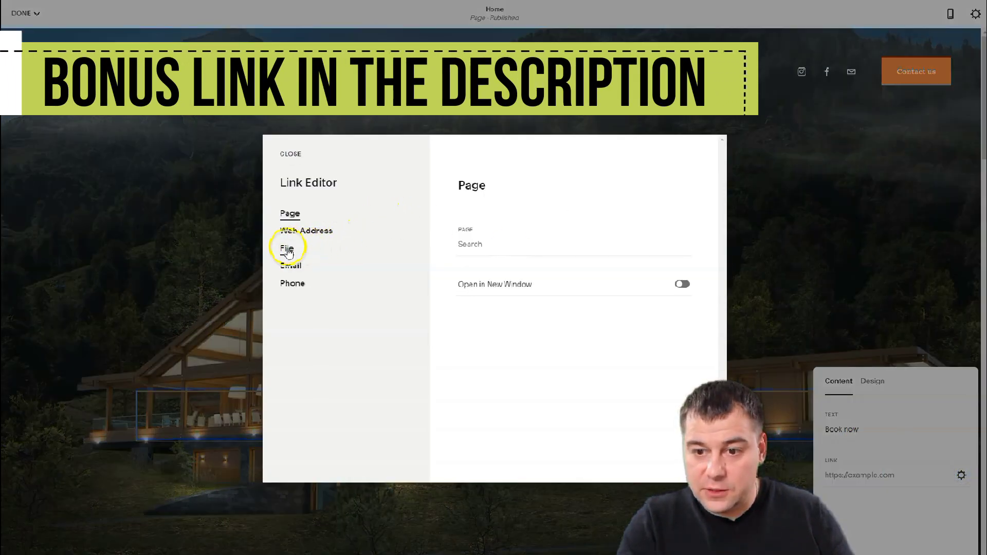
{"action": "left_click", "coordinate": [291, 266]}
{"action": "left_click", "coordinate": [474, 227]}
{"action": "type", "text": "123@email.com"}
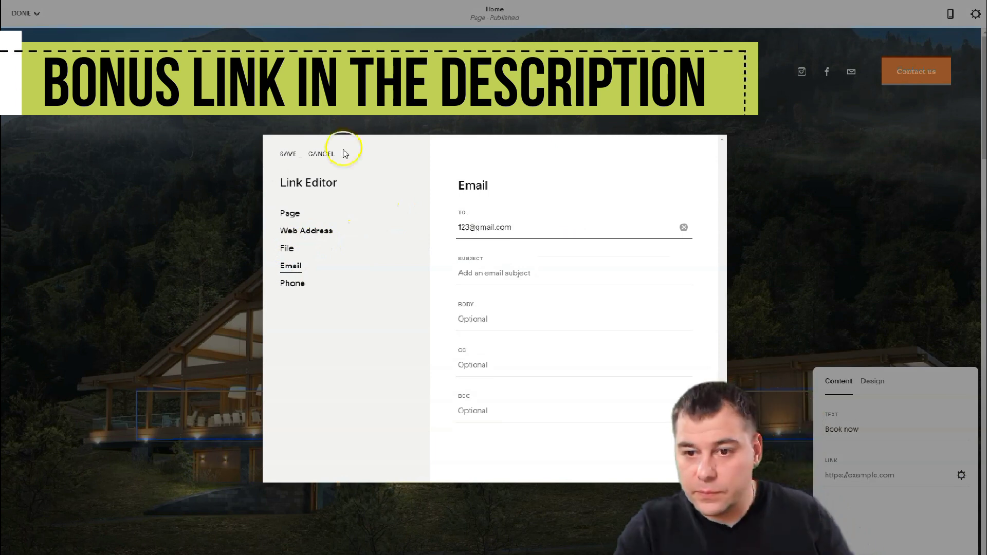
{"action": "left_click", "coordinate": [288, 154]}
{"action": "scroll", "coordinate": [672, 325], "scroll_direction": "down", "scroll_amount": 10}
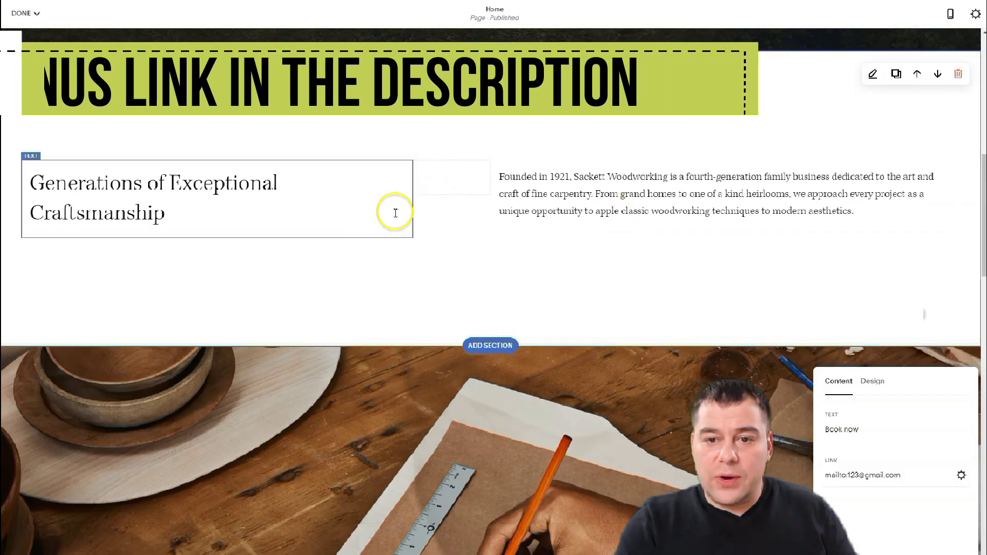
{"action": "scroll", "coordinate": [514, 154], "scroll_direction": "up", "scroll_amount": 4}
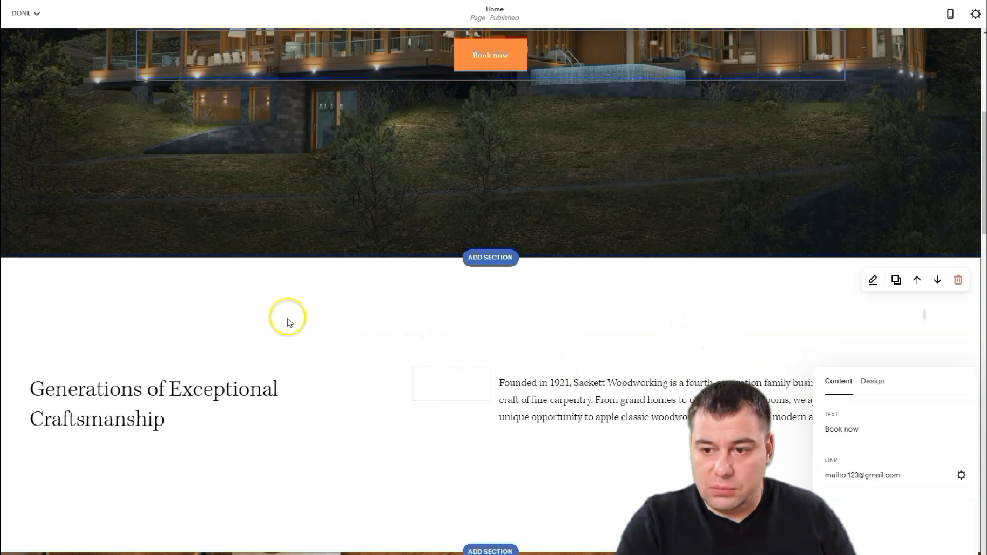
- Switch the Generations of Exceptional Craftsmanship section to the Dark Minimal colour theme
{"action": "left_click", "coordinate": [767, 322]}
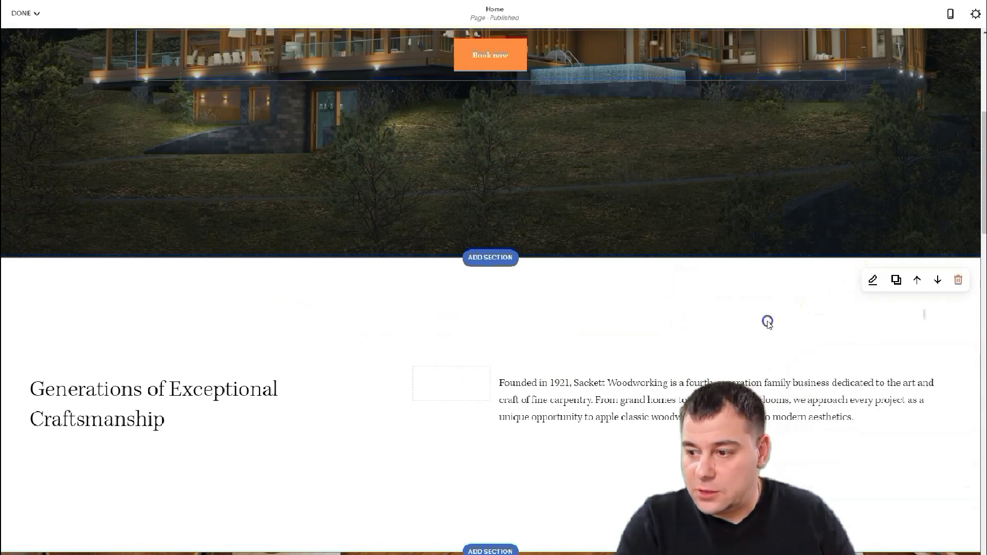
{"action": "left_click", "coordinate": [873, 281]}
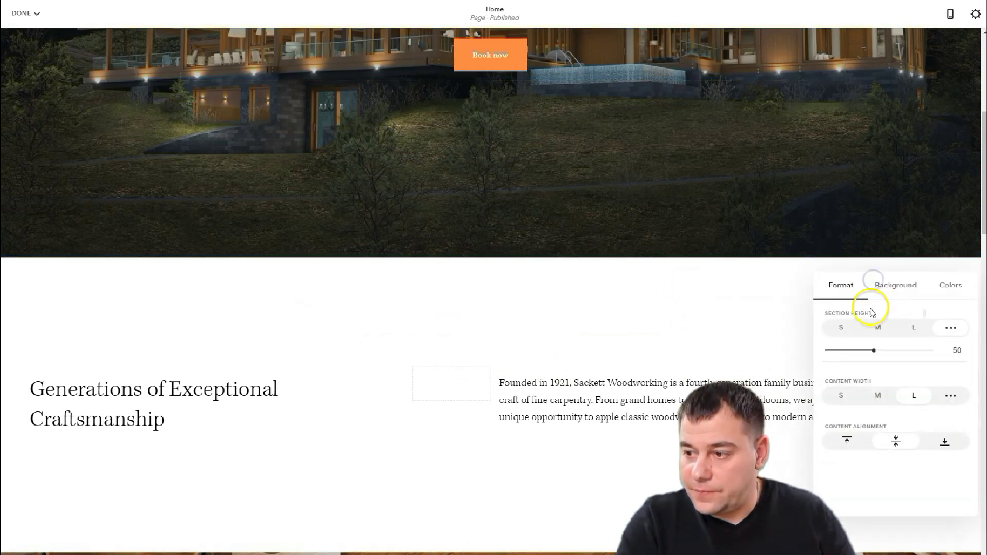
{"action": "left_click", "coordinate": [949, 286]}
{"action": "left_click", "coordinate": [908, 385]}
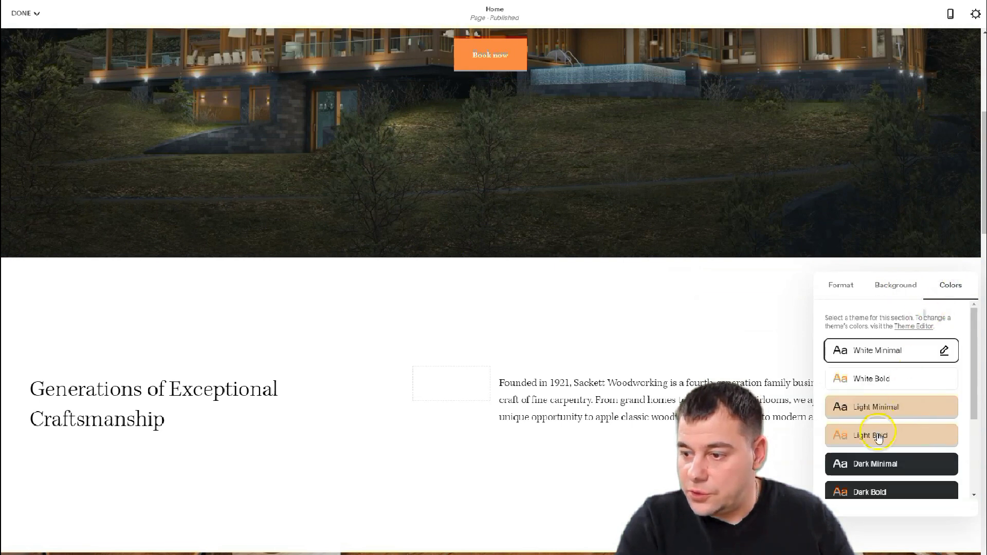
{"action": "left_click", "coordinate": [882, 459]}
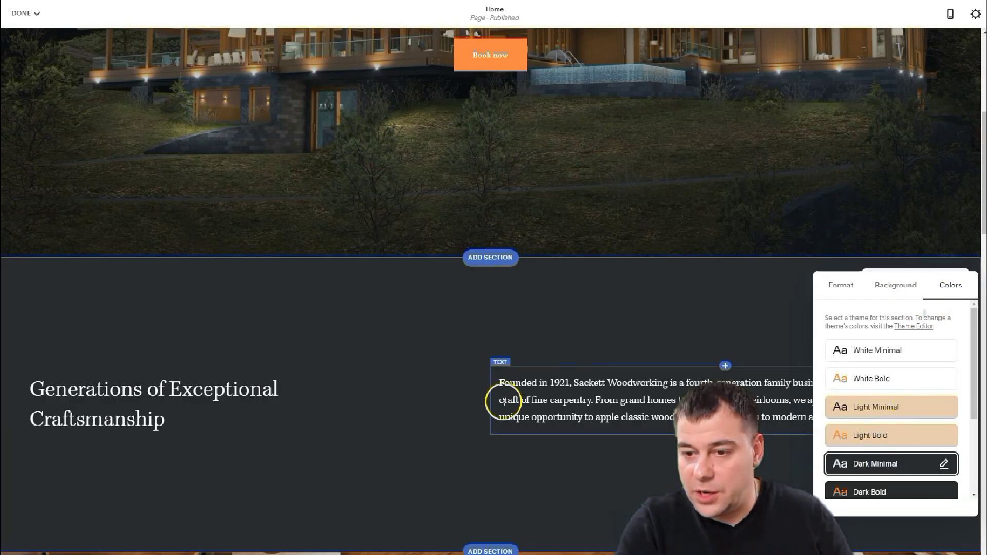
{"action": "scroll", "coordinate": [551, 373], "scroll_direction": "up", "scroll_amount": 7}
{"action": "scroll", "coordinate": [551, 373], "scroll_direction": "down", "scroll_amount": 7}
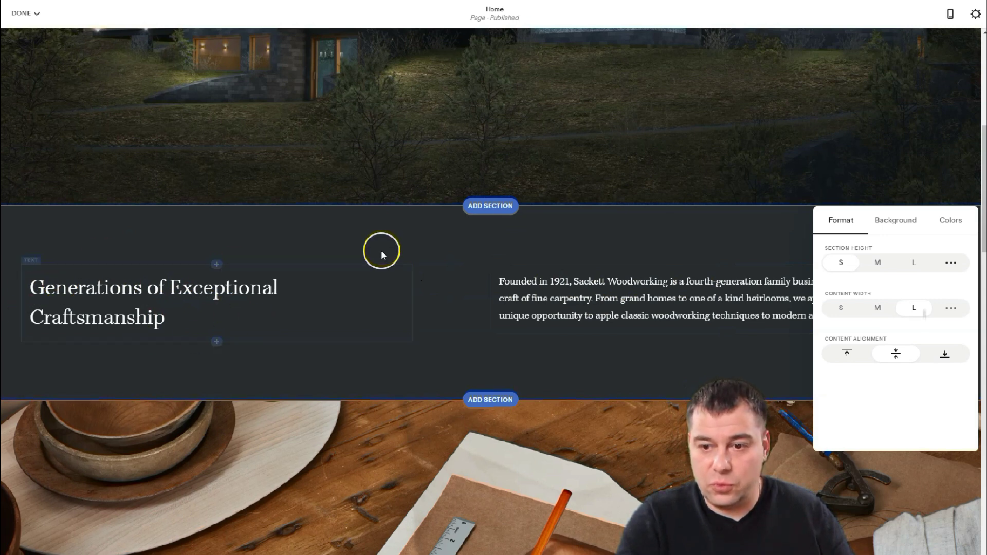
{"action": "left_click", "coordinate": [805, 267]}
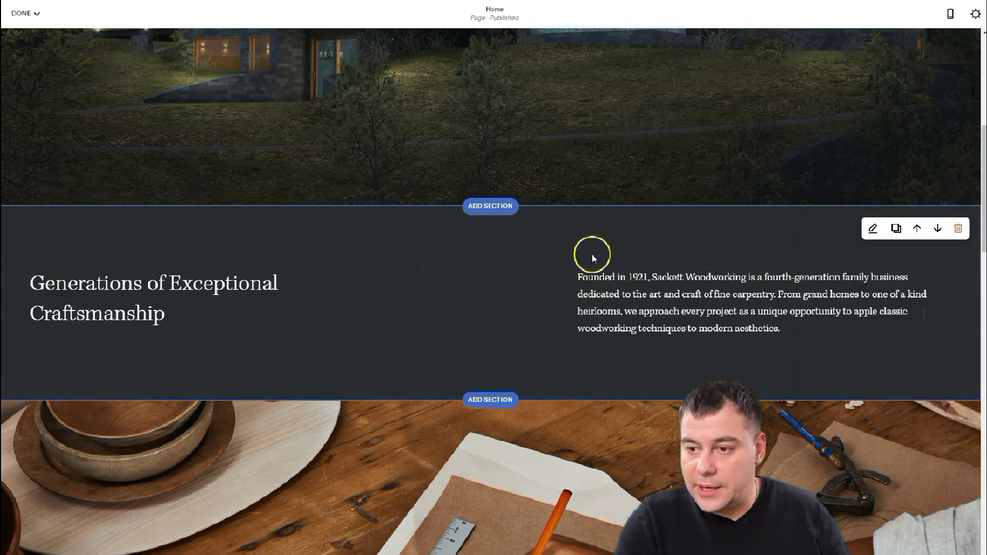
- Resize the statement paragraph and move the Book now button to the section's right side
{"action": "left_click_drag", "start_coordinate": [566, 292], "coordinate": [537, 306]}
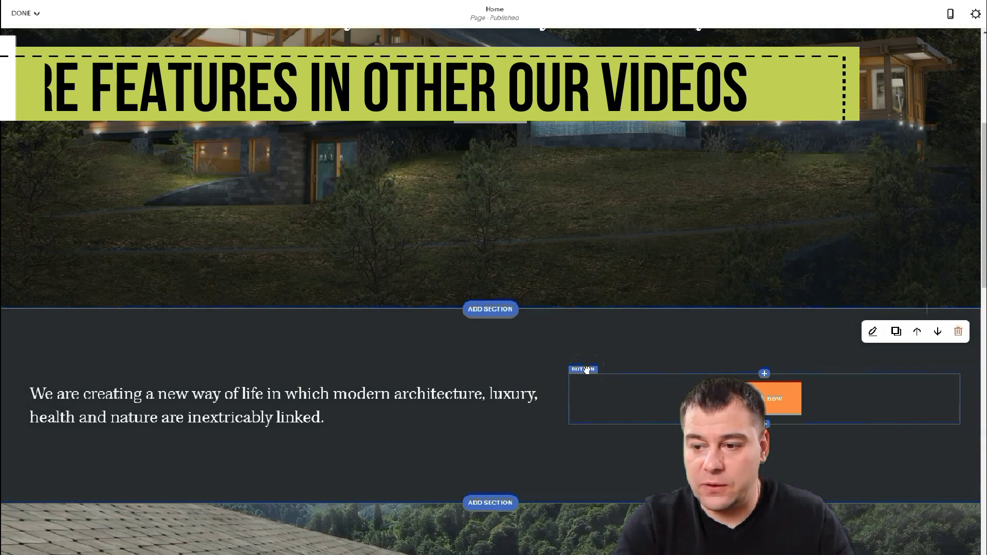
{"action": "left_click", "coordinate": [586, 370]}
{"action": "left_click_drag", "start_coordinate": [586, 370], "coordinate": [502, 413]}
{"action": "left_click_drag", "start_coordinate": [339, 454], "coordinate": [327, 446]}
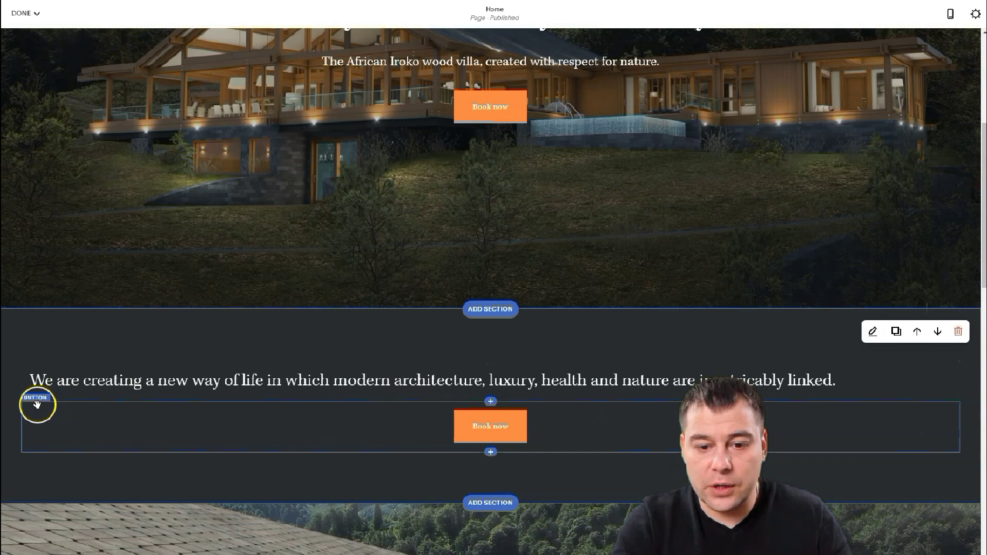
{"action": "left_click_drag", "start_coordinate": [37, 402], "coordinate": [966, 383]}
{"action": "scroll", "coordinate": [492, 430], "scroll_direction": "down", "scroll_amount": 2}
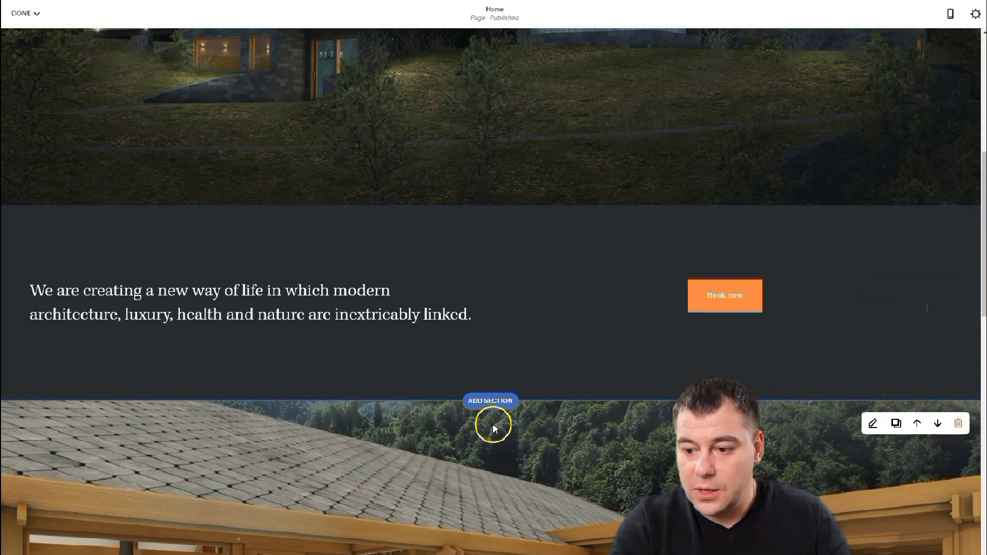
{"action": "scroll", "coordinate": [493, 423], "scroll_direction": "down", "scroll_amount": 6}
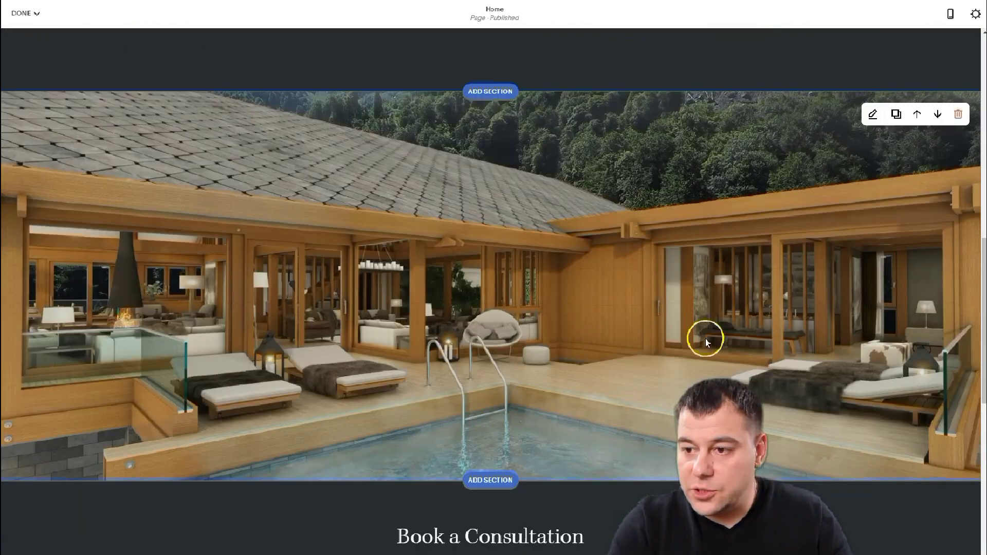
{"action": "scroll", "coordinate": [682, 308], "scroll_direction": "up", "scroll_amount": 1}
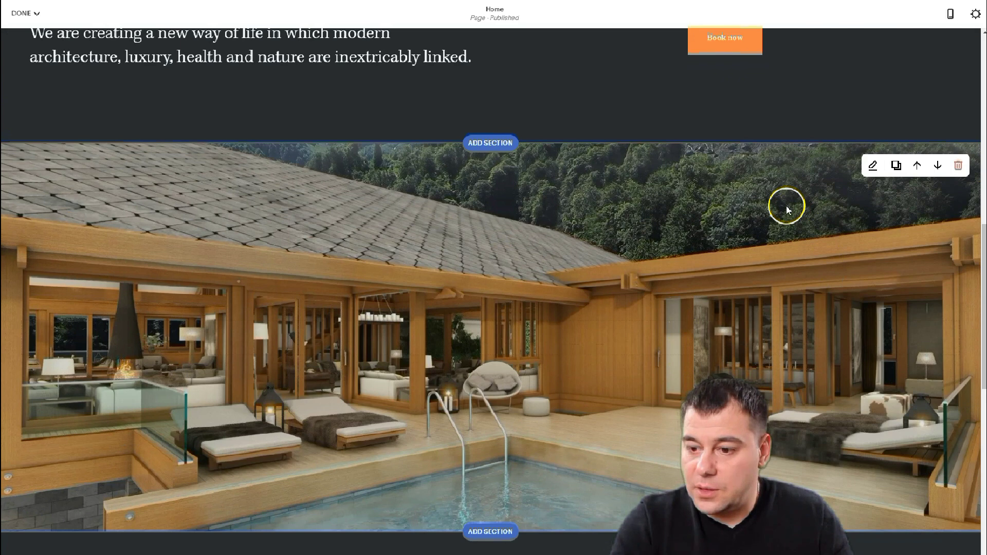
{"action": "scroll", "coordinate": [776, 206], "scroll_direction": "up", "scroll_amount": 10}
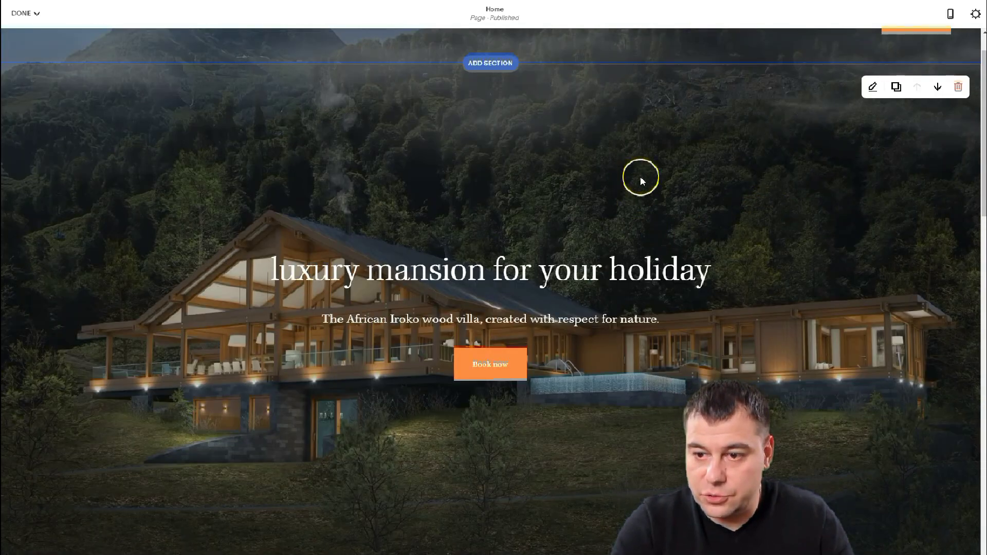
{"action": "scroll", "coordinate": [586, 194], "scroll_direction": "down", "scroll_amount": 9}
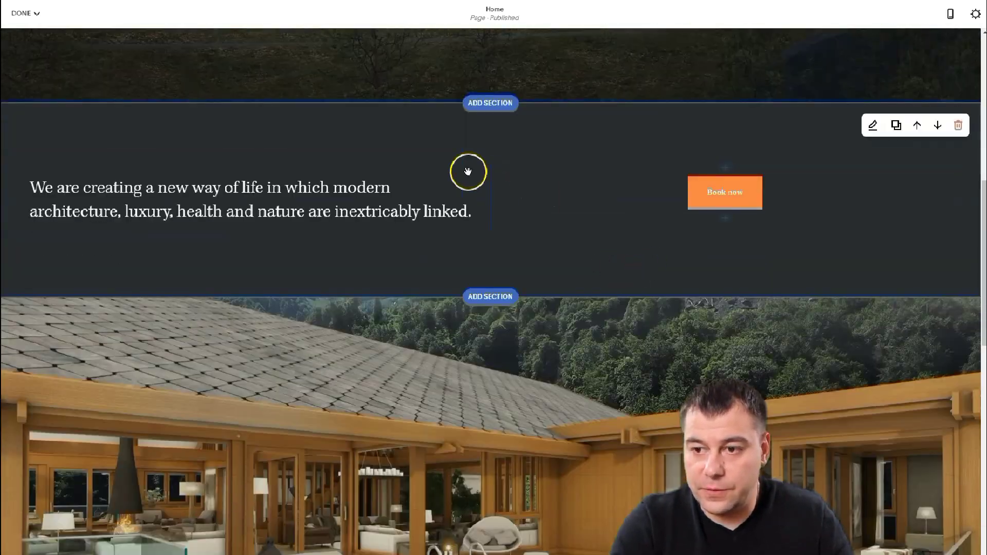
{"action": "scroll", "coordinate": [624, 302], "scroll_direction": "down", "scroll_amount": 1}
{"action": "scroll", "coordinate": [594, 270], "scroll_direction": "up", "scroll_amount": 1}
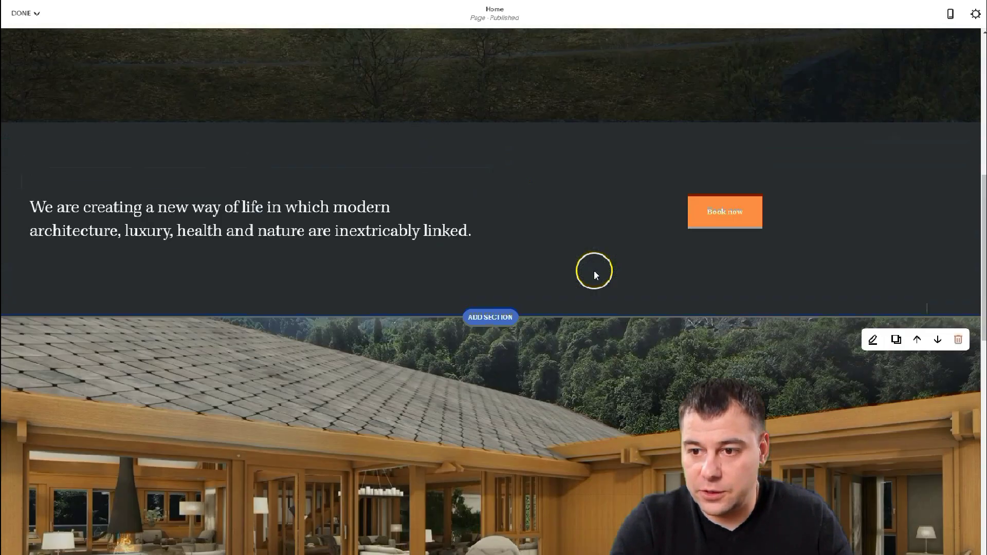
{"action": "scroll", "coordinate": [526, 341], "scroll_direction": "down", "scroll_amount": 6}
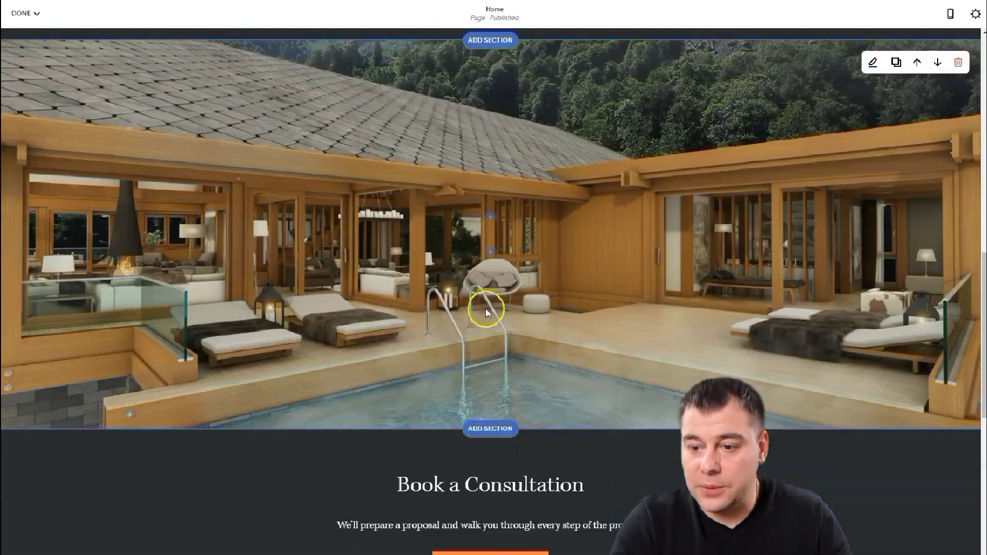
{"action": "scroll", "coordinate": [487, 311], "scroll_direction": "down", "scroll_amount": 4}
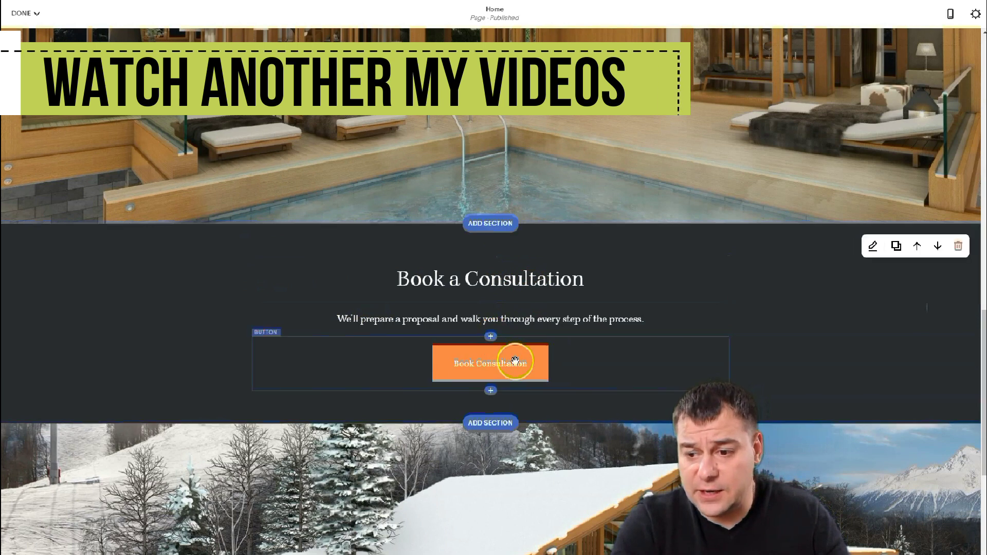
- Remove the snowy chalet image section, confirming the removal, so Book a Consultation meets the footer
{"action": "scroll", "coordinate": [512, 364], "scroll_direction": "down", "scroll_amount": 1}
{"action": "scroll", "coordinate": [513, 364], "scroll_direction": "down", "scroll_amount": 5}
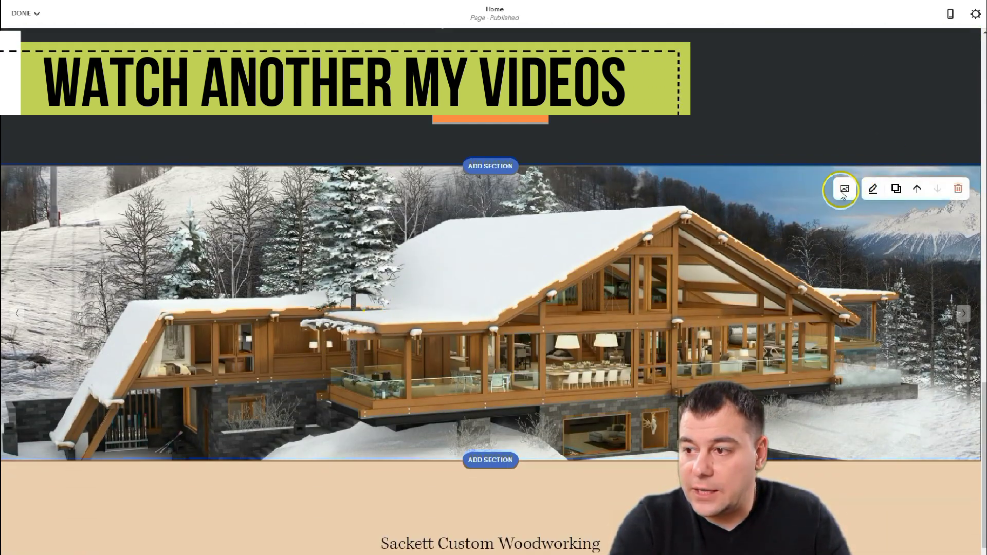
{"action": "left_click", "coordinate": [959, 190]}
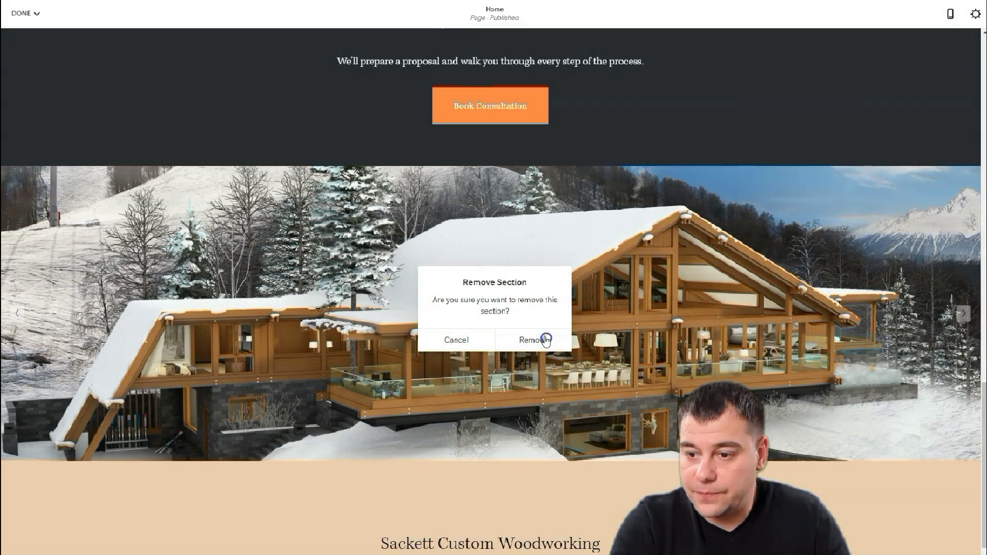
{"action": "left_click", "coordinate": [535, 341]}
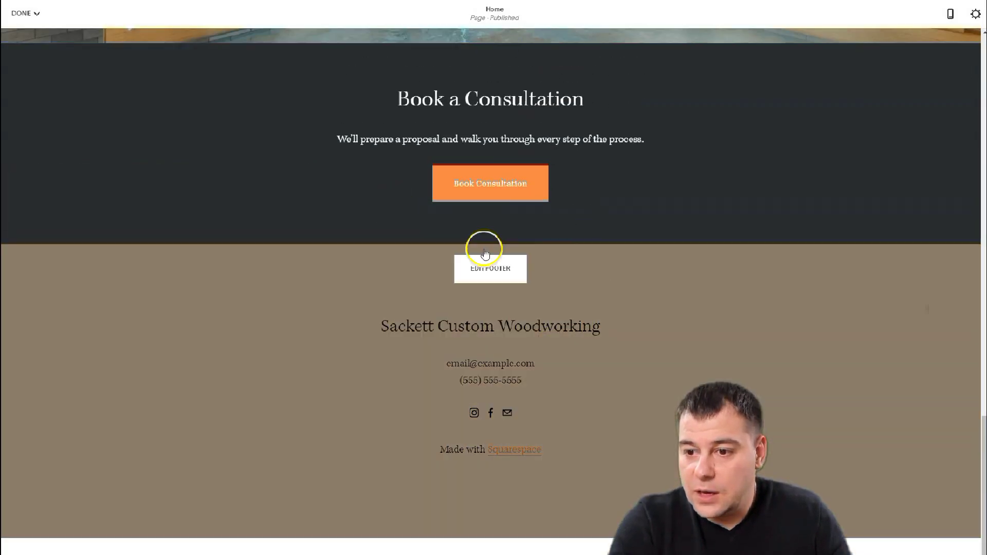
- Add a six-photo, three-column Gallery section beneath Book a Consultation
{"action": "left_click", "coordinate": [491, 244]}
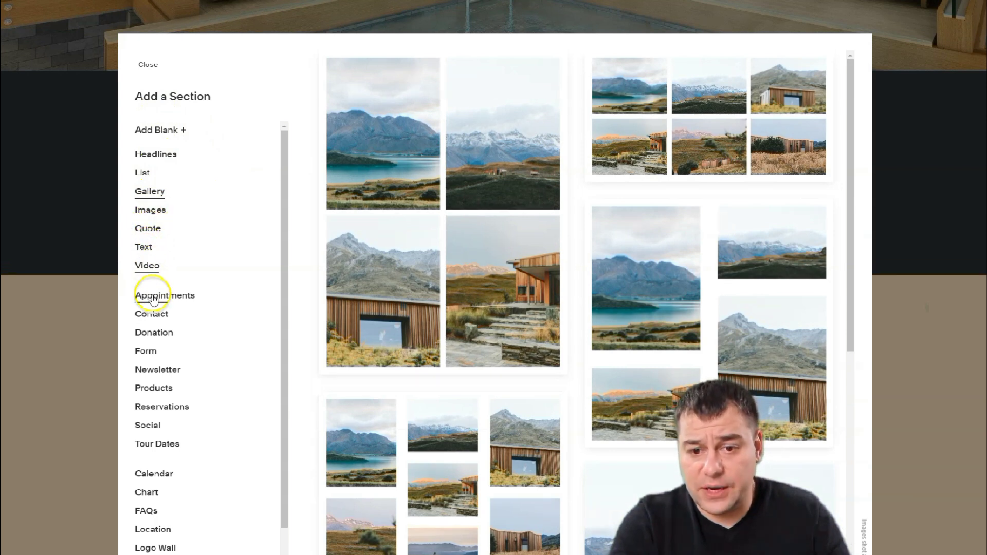
{"action": "scroll", "coordinate": [169, 356], "scroll_direction": "down", "scroll_amount": 1}
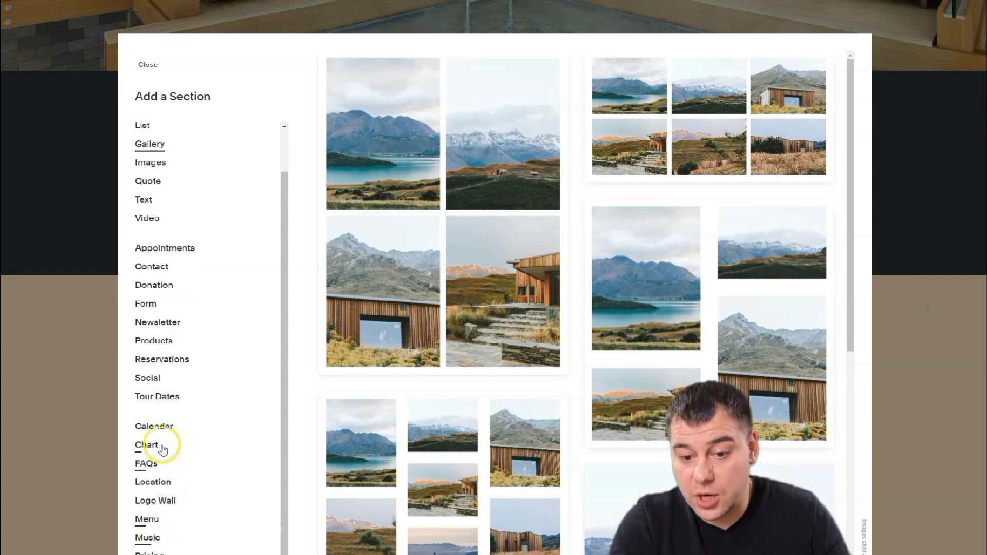
{"action": "scroll", "coordinate": [174, 373], "scroll_direction": "up", "scroll_amount": 1}
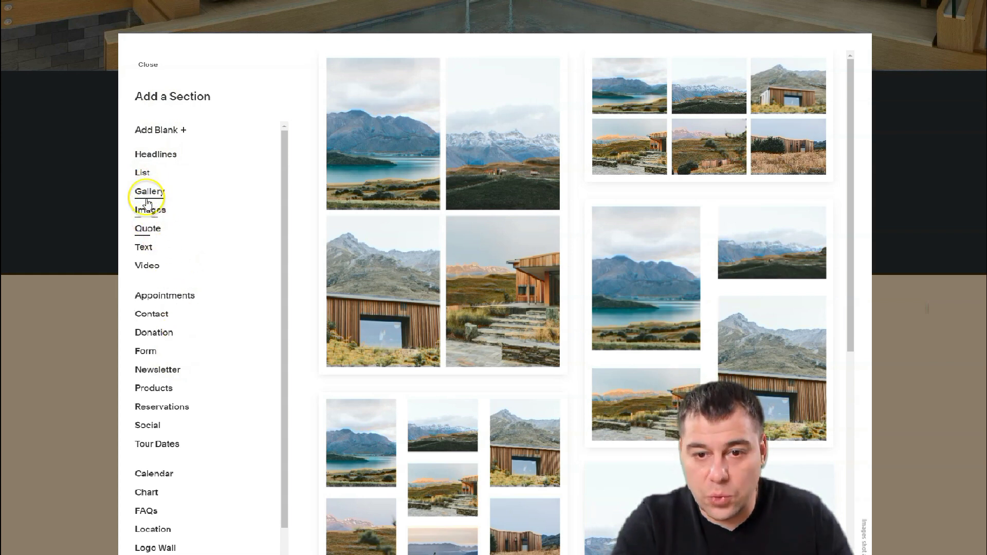
{"action": "left_click", "coordinate": [704, 118]}
{"action": "scroll", "coordinate": [550, 269], "scroll_direction": "up", "scroll_amount": 3}
{"action": "scroll", "coordinate": [567, 268], "scroll_direction": "down", "scroll_amount": 6}
{"action": "scroll", "coordinate": [566, 269], "scroll_direction": "up", "scroll_amount": 2}
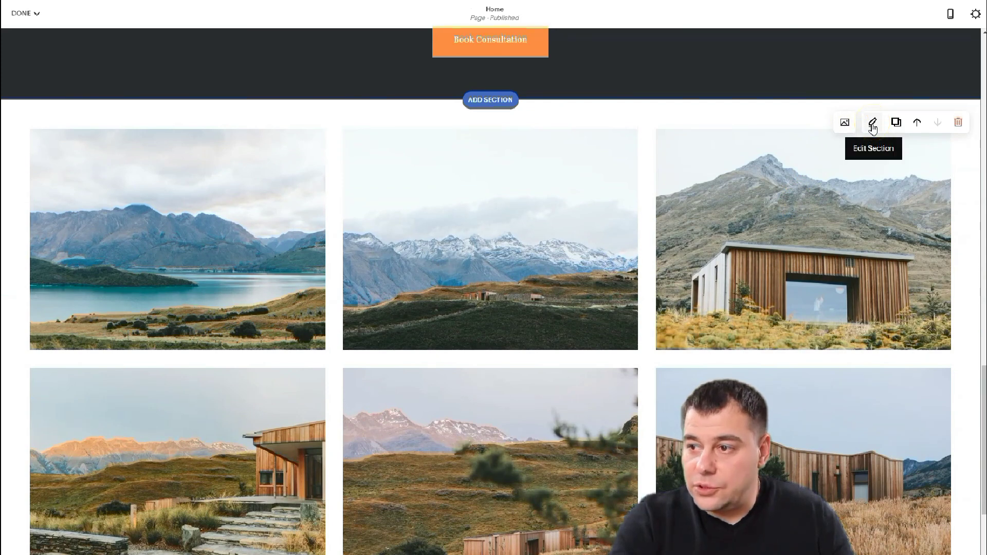
- Delete all the placeholder mountain images from the gallery
{"action": "left_click", "coordinate": [591, 160]}
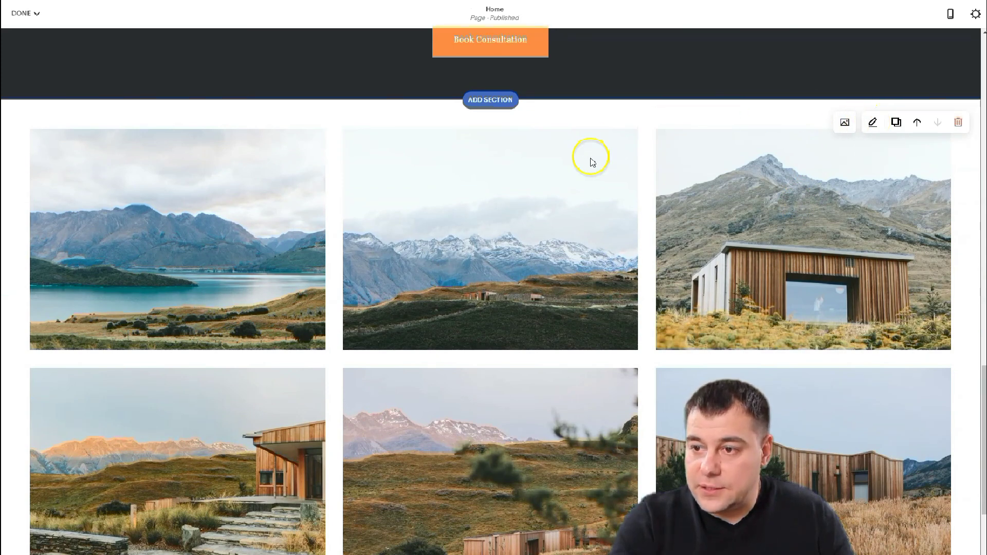
{"action": "left_click", "coordinate": [845, 123]}
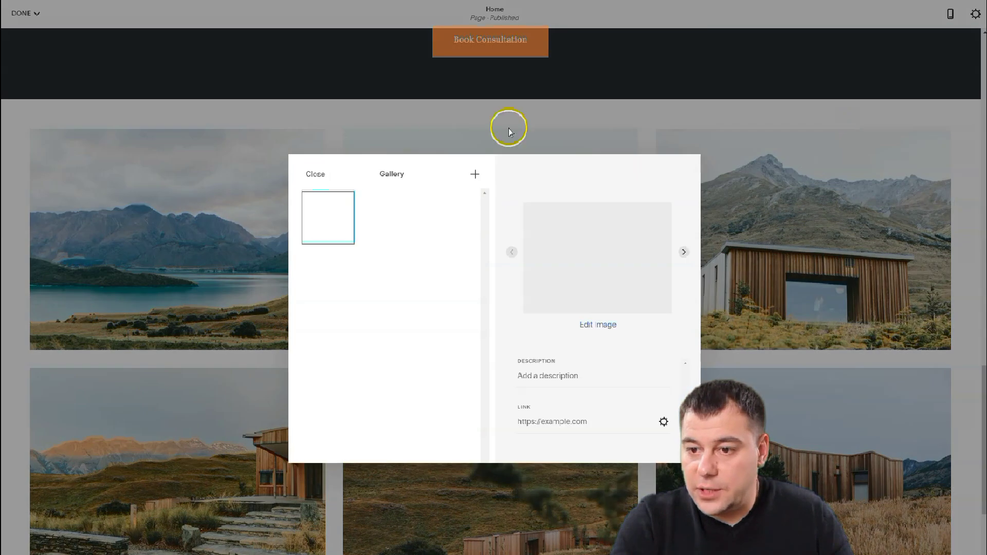
{"action": "mouse_move", "coordinate": [402, 220]}
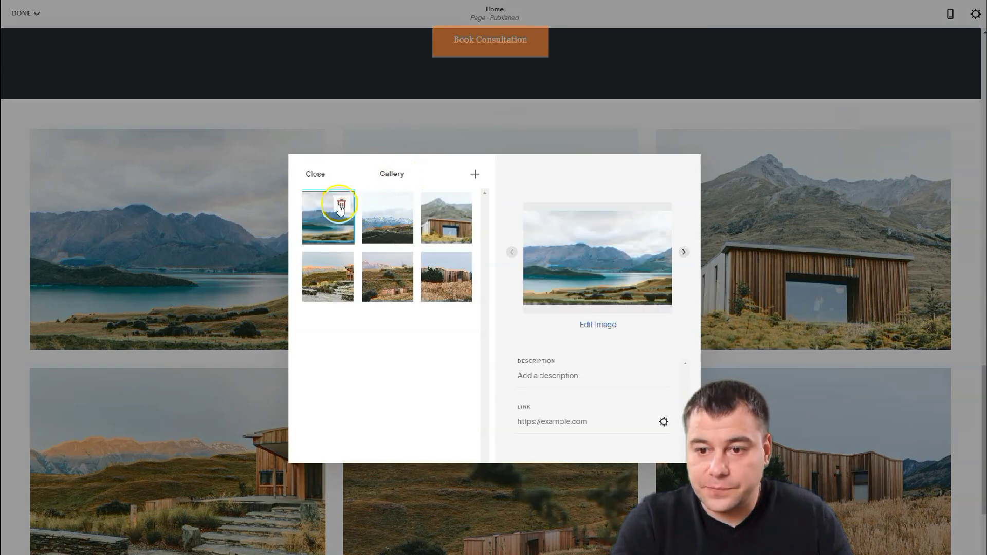
{"action": "left_click", "coordinate": [342, 205]}
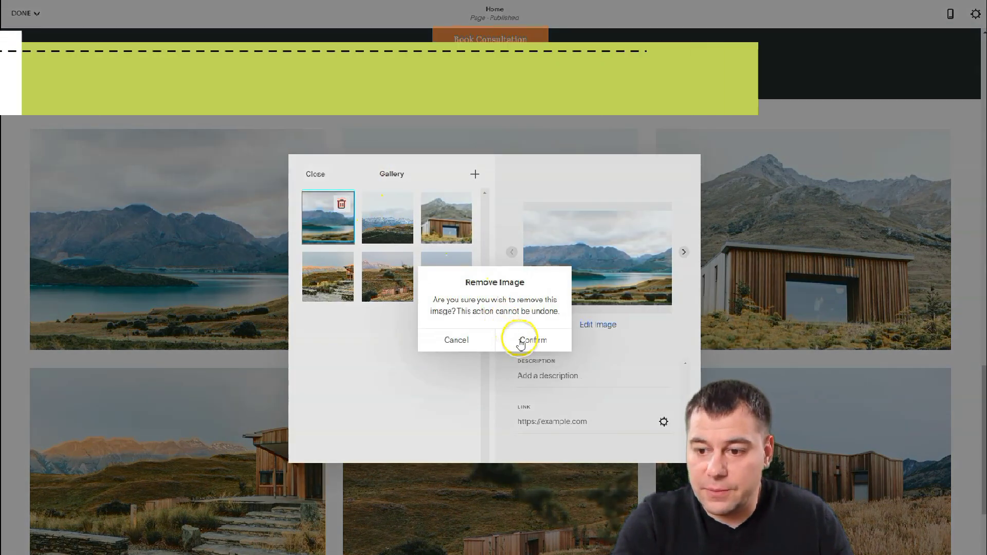
{"action": "left_click", "coordinate": [529, 338]}
{"action": "left_click", "coordinate": [341, 203]}
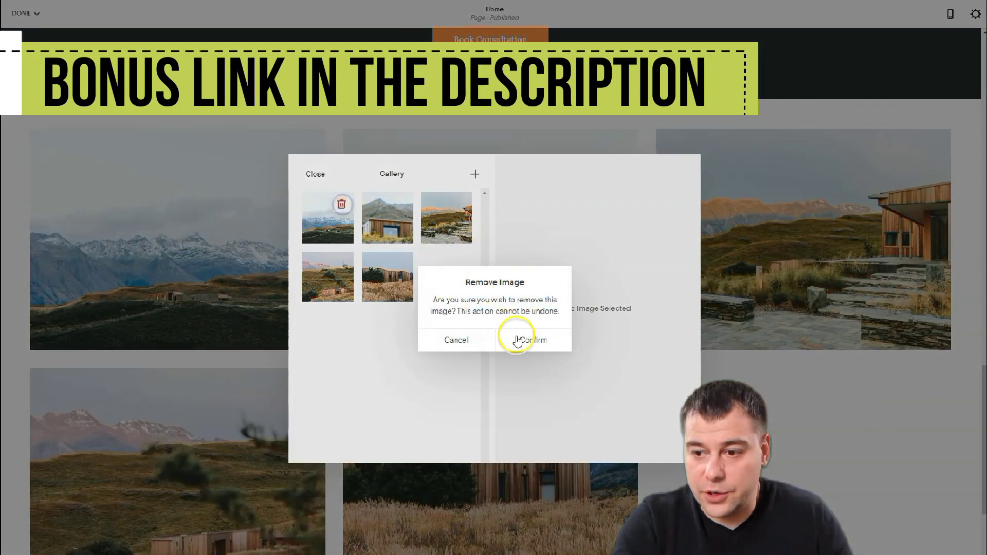
{"action": "left_click", "coordinate": [521, 339]}
{"action": "left_click", "coordinate": [535, 339]}
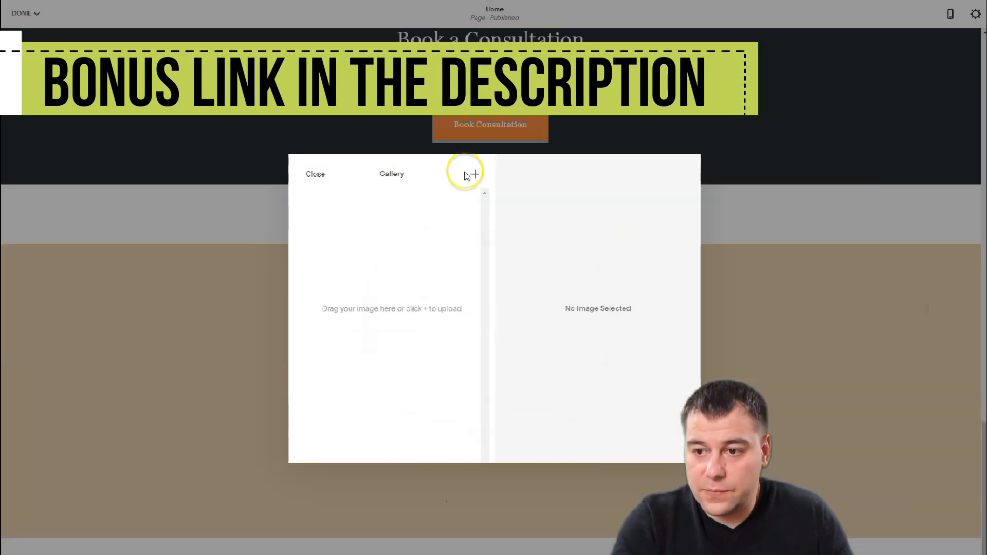
- Upload the chalet and interior photos into the gallery
{"action": "left_click", "coordinate": [475, 177]}
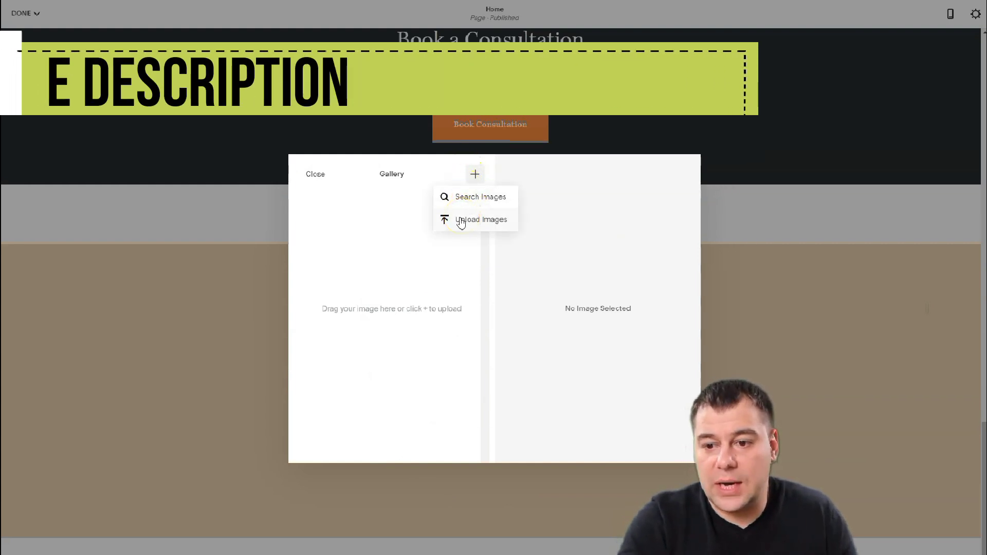
{"action": "left_click", "coordinate": [461, 221]}
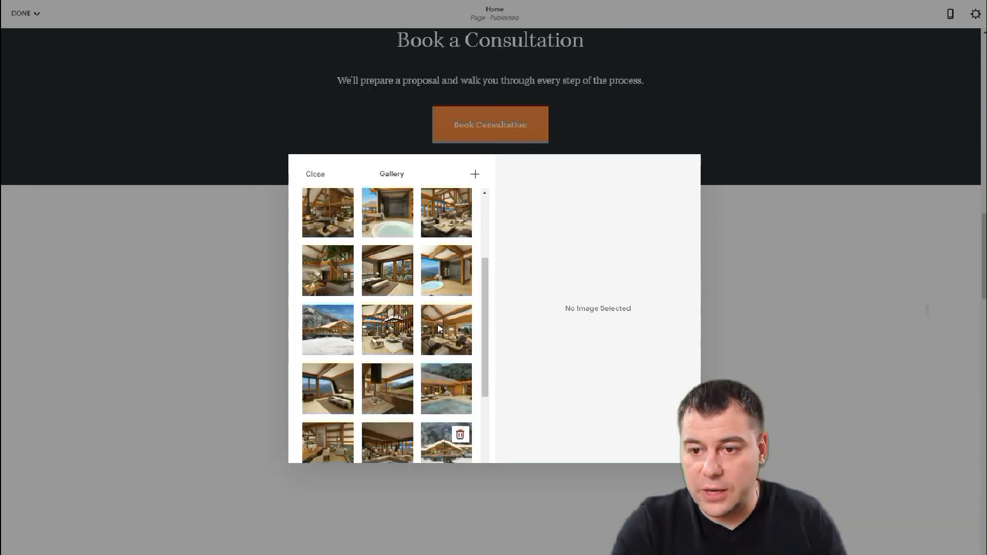
{"action": "left_click", "coordinate": [315, 175]}
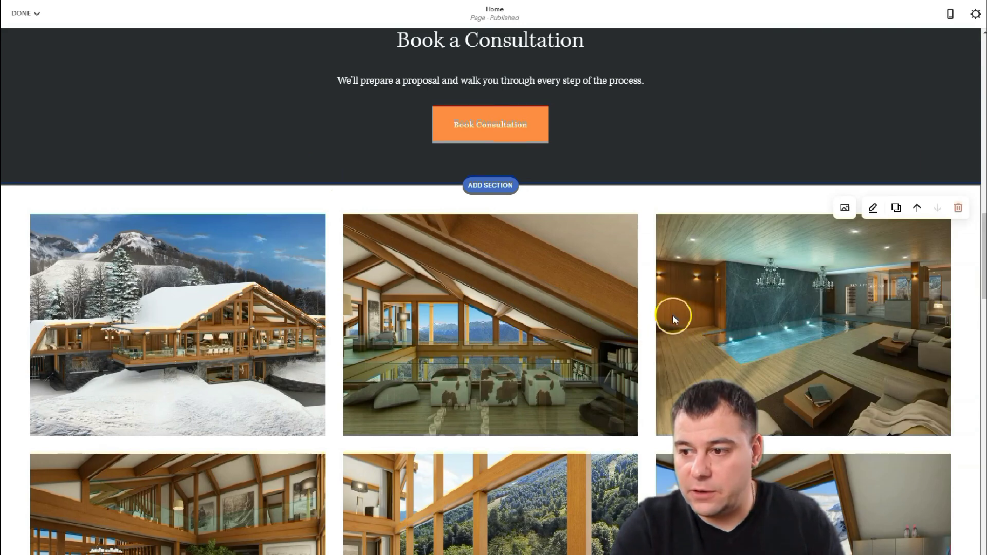
- Change the chalet photo gallery to the Slideshow: Full type with height S
{"action": "scroll", "coordinate": [675, 319], "scroll_direction": "down", "scroll_amount": 15}
{"action": "scroll", "coordinate": [675, 320], "scroll_direction": "down", "scroll_amount": 15}
{"action": "scroll", "coordinate": [674, 319], "scroll_direction": "down", "scroll_amount": 3}
{"action": "scroll", "coordinate": [675, 319], "scroll_direction": "up", "scroll_amount": 15}
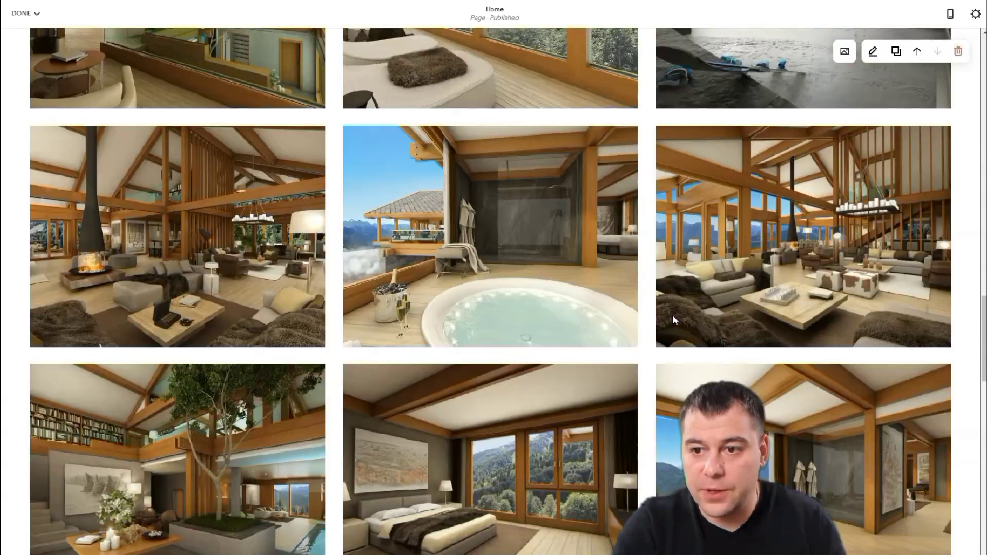
{"action": "scroll", "coordinate": [675, 319], "scroll_direction": "up", "scroll_amount": 12}
{"action": "left_click", "coordinate": [680, 315]}
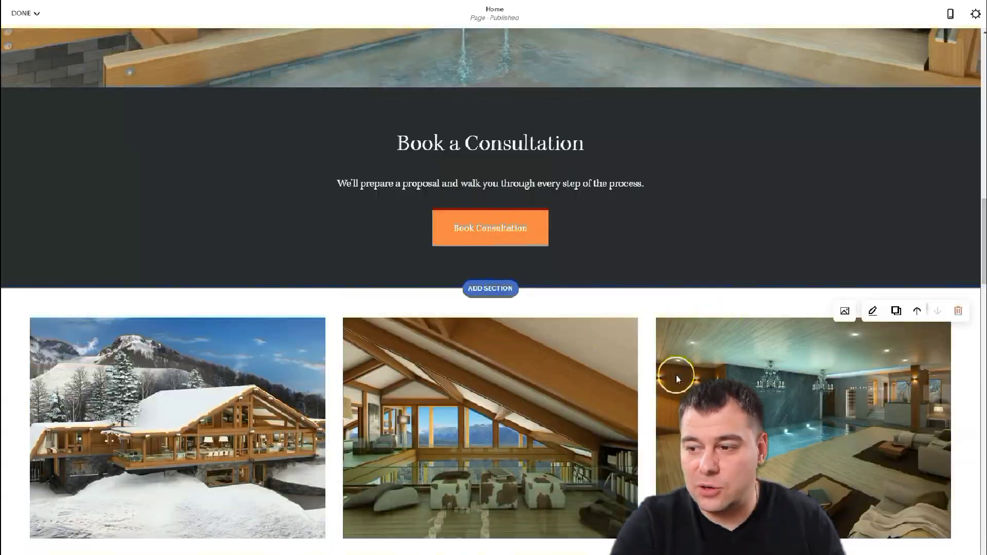
{"action": "left_click", "coordinate": [873, 312]}
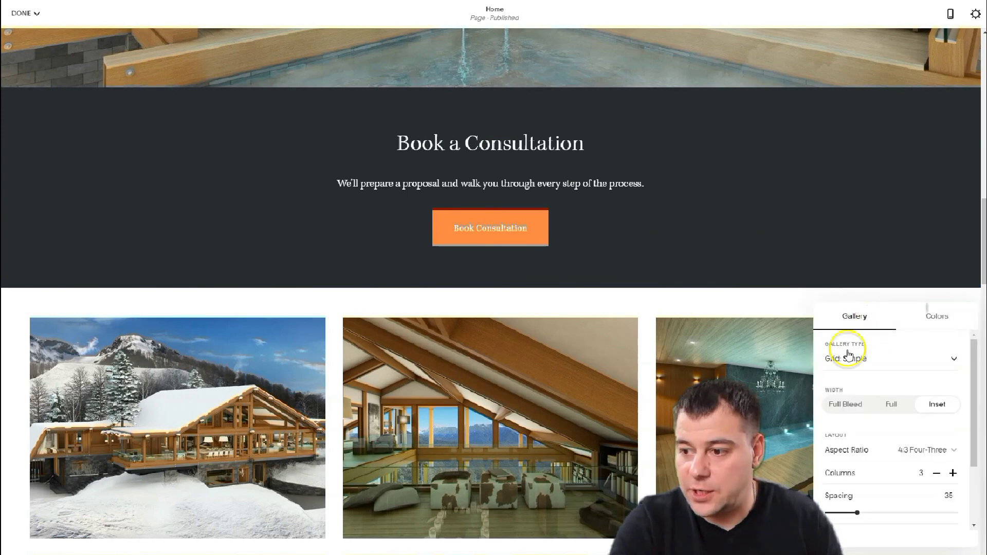
{"action": "left_click", "coordinate": [953, 358]}
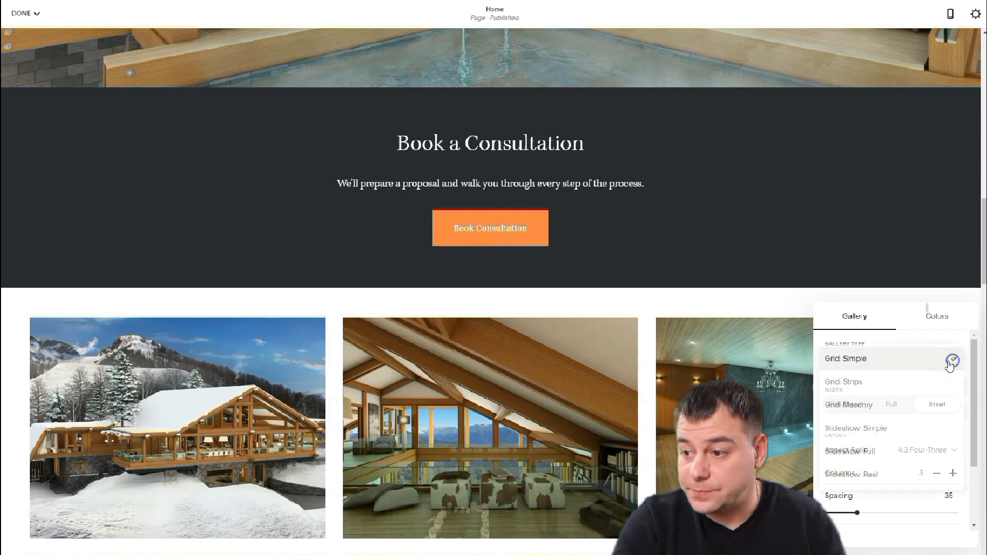
{"action": "left_click", "coordinate": [883, 451]}
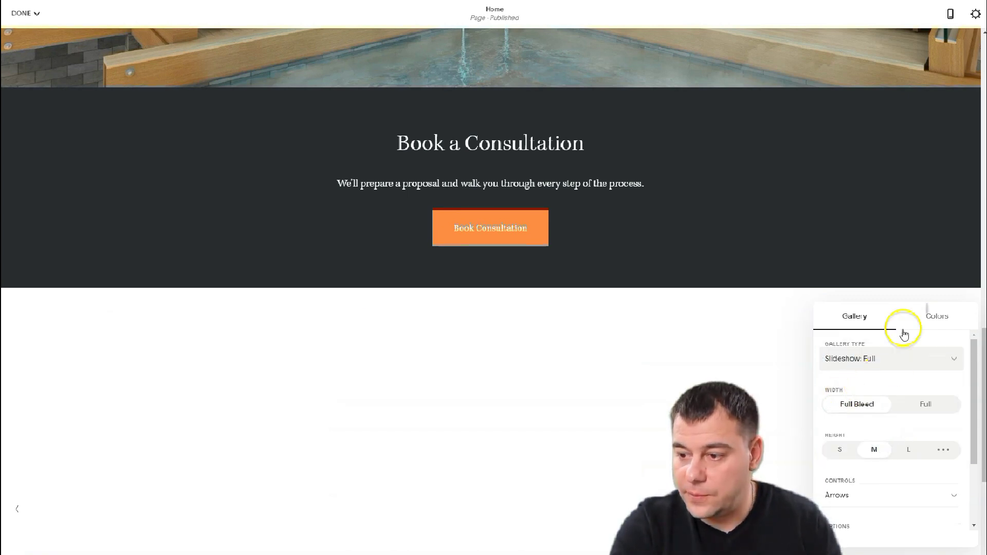
{"action": "scroll", "coordinate": [851, 432], "scroll_direction": "down", "scroll_amount": 2}
{"action": "left_click", "coordinate": [842, 359]}
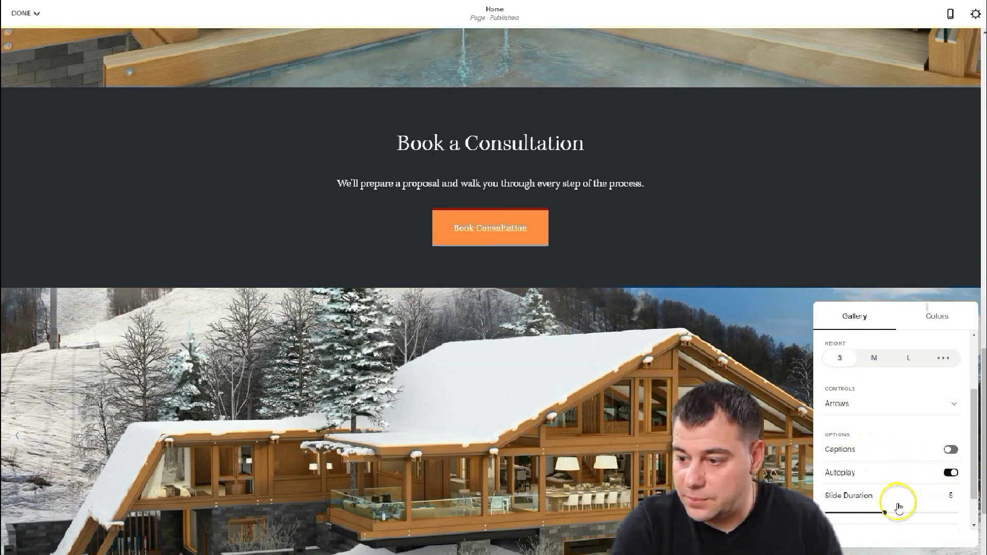
{"action": "left_click", "coordinate": [766, 369]}
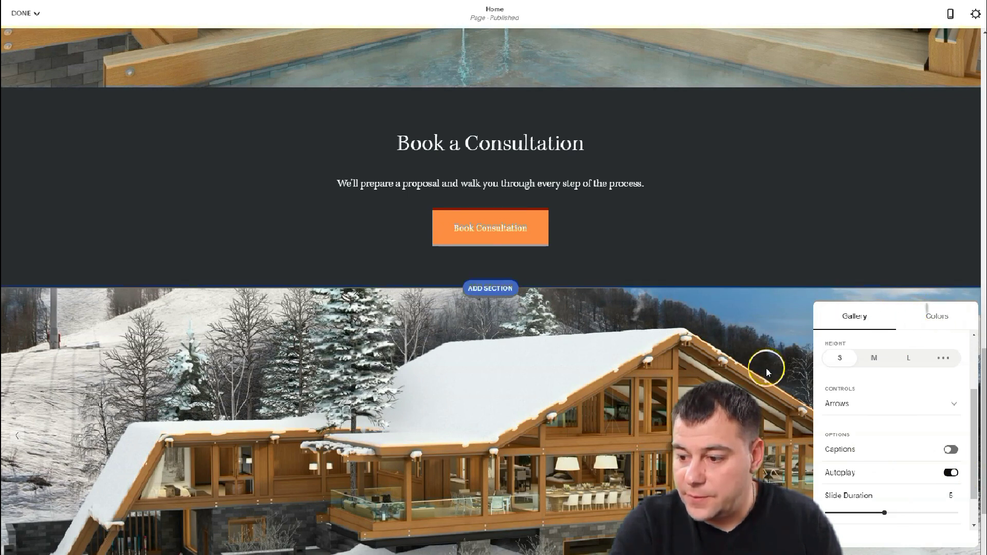
- Scroll the Home page down until the Sackett Custom Woodworking footer is visible
{"action": "scroll", "coordinate": [766, 368], "scroll_direction": "down", "scroll_amount": 2}
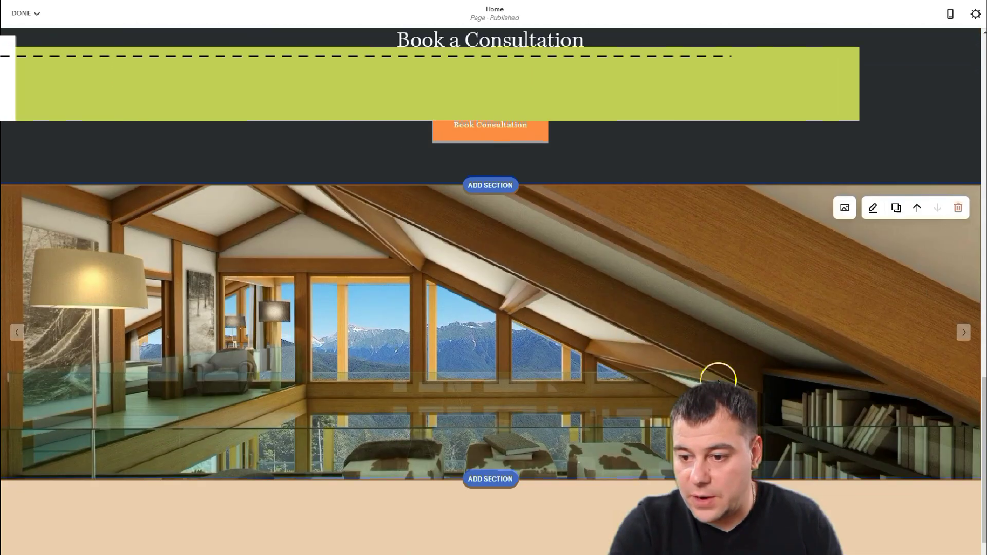
{"action": "scroll", "coordinate": [680, 329], "scroll_direction": "down", "scroll_amount": 2}
{"action": "scroll", "coordinate": [680, 329], "scroll_direction": "up", "scroll_amount": 2}
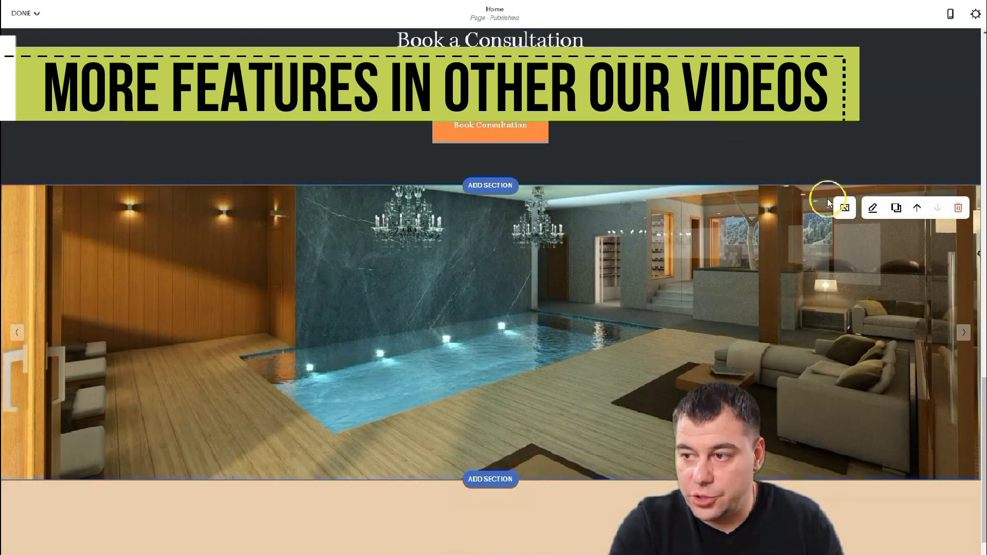
{"action": "scroll", "coordinate": [543, 437], "scroll_direction": "down", "scroll_amount": 2}
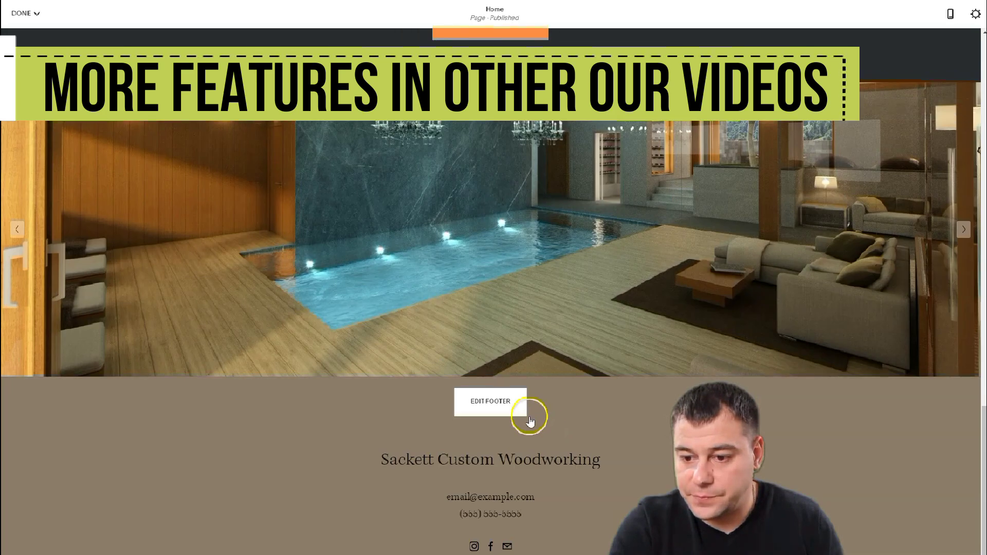
{"action": "scroll", "coordinate": [642, 444], "scroll_direction": "down", "scroll_amount": 3}
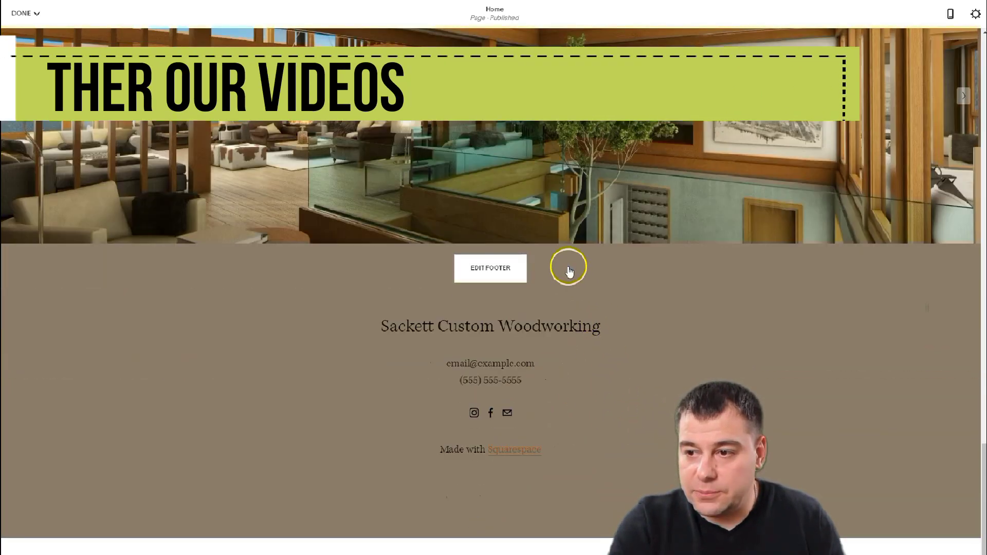
{"action": "scroll", "coordinate": [571, 270], "scroll_direction": "up", "scroll_amount": 6}
{"action": "scroll", "coordinate": [615, 392], "scroll_direction": "down", "scroll_amount": 5}
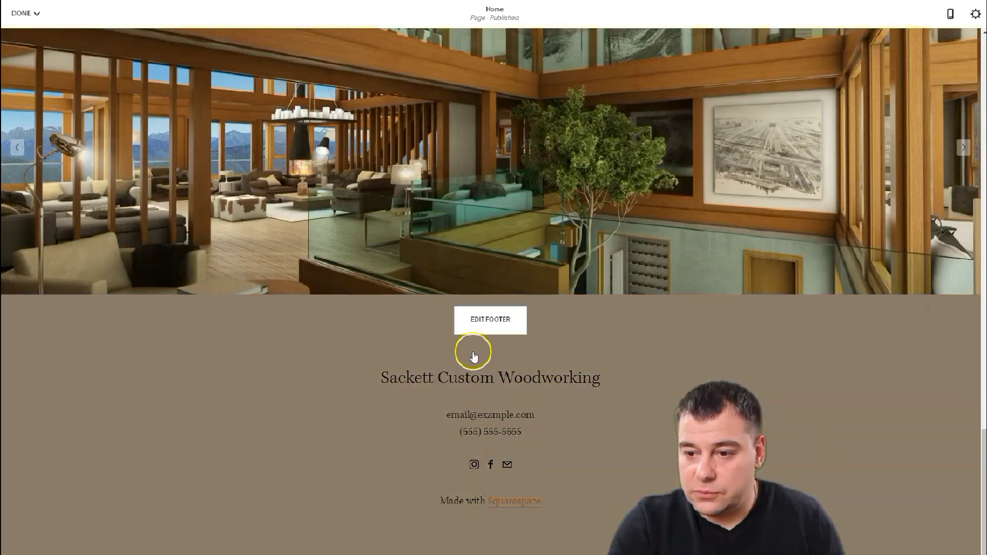
- Retitle the footer heading 'Best Resort' and make it a Heading 1
{"action": "left_click", "coordinate": [486, 320]}
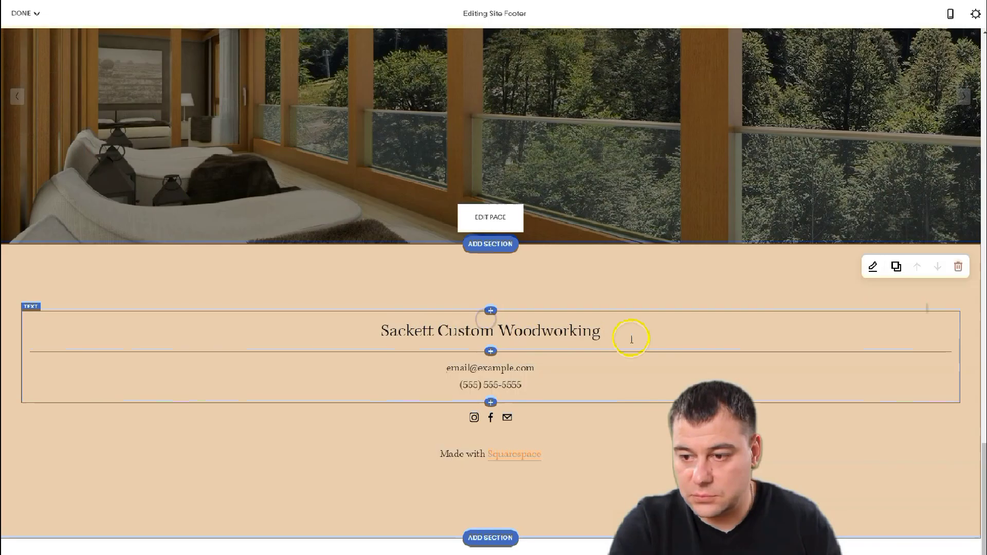
{"action": "triple_click", "coordinate": [374, 337]}
{"action": "type", "text": "bEST"}
{"action": "type", "text": "Best Resort"}
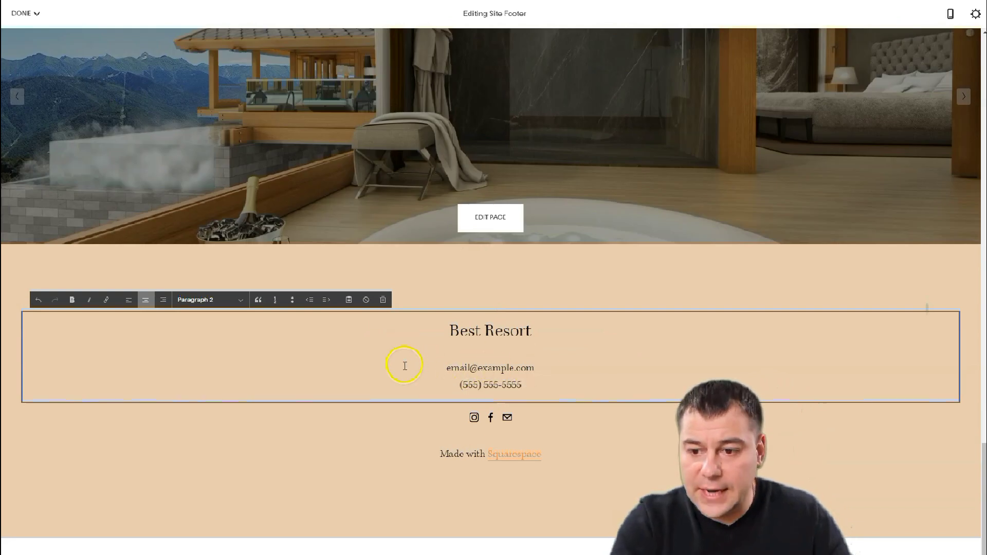
{"action": "left_click", "coordinate": [241, 299]}
{"action": "left_click", "coordinate": [214, 319]}
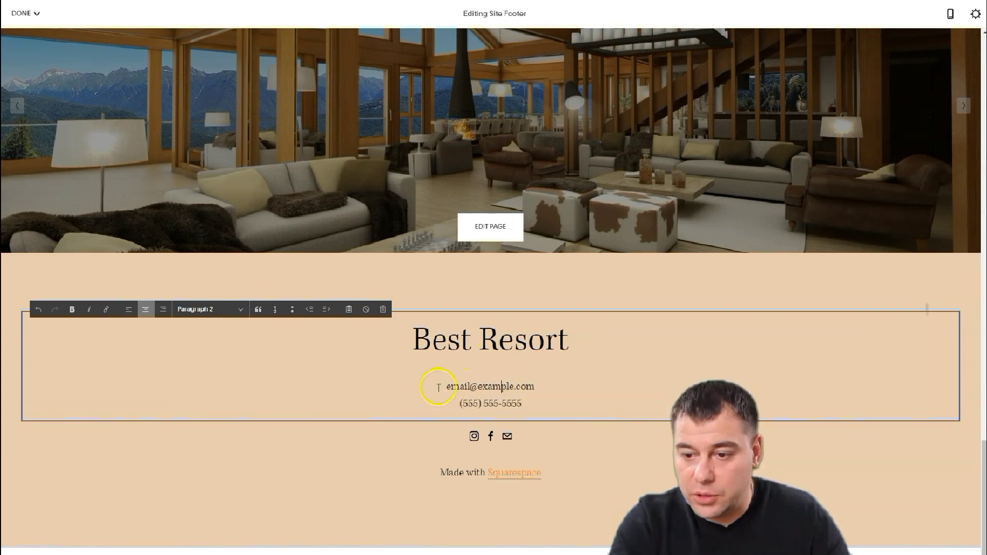
{"action": "left_click_drag", "start_coordinate": [446, 388], "coordinate": [468, 388]}
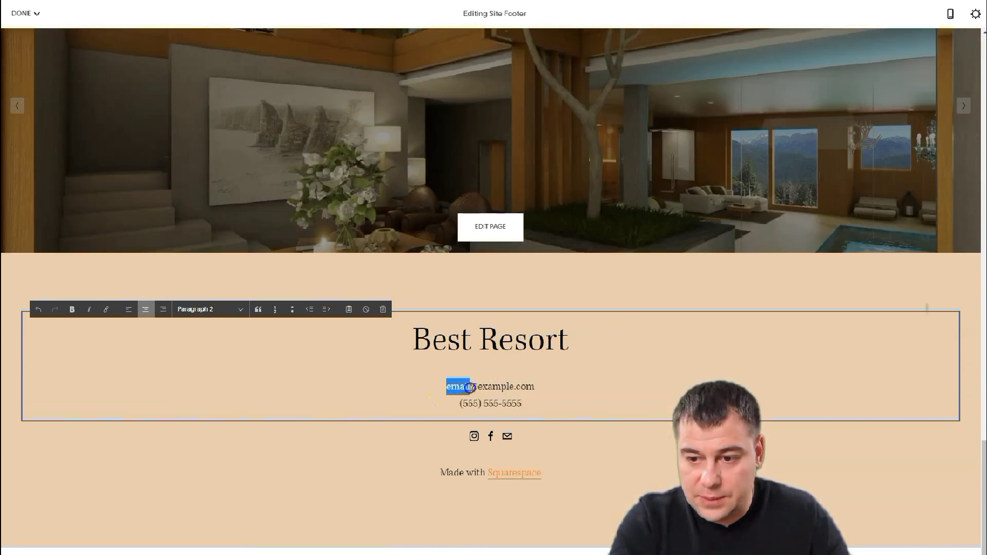
{"action": "left_click", "coordinate": [582, 465]}
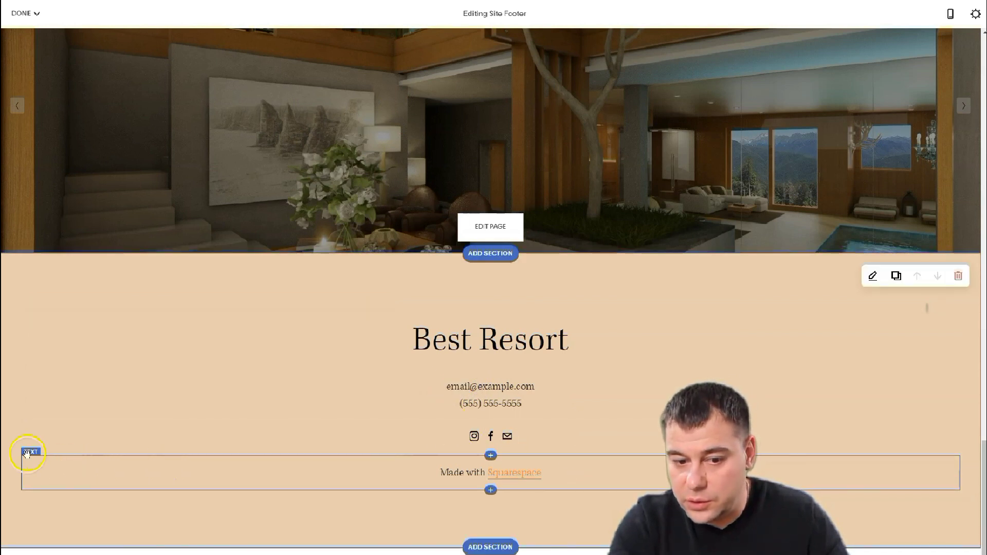
- Delete the 'Made with Squarespace' block from the footer
{"action": "left_click", "coordinate": [30, 456]}
{"action": "left_click", "coordinate": [62, 442]}
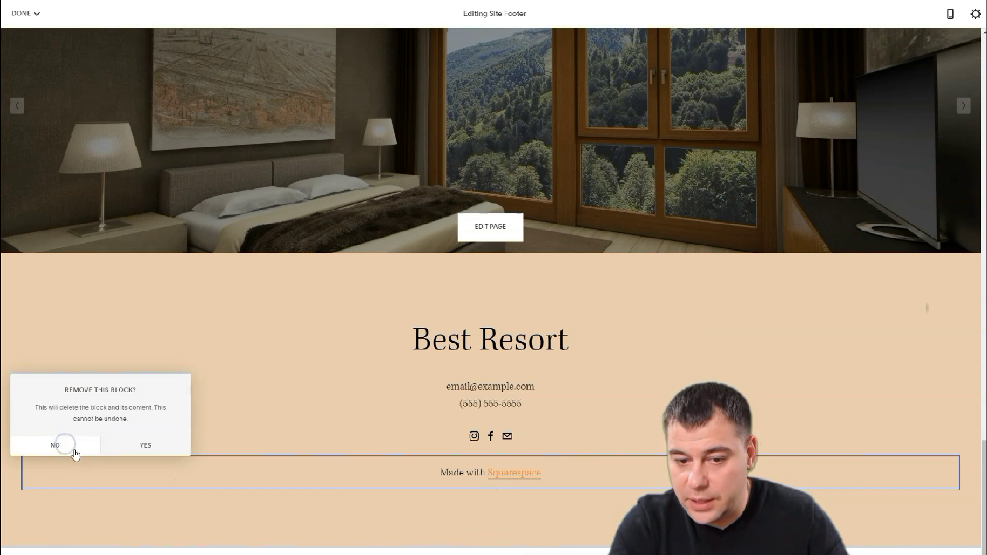
{"action": "left_click", "coordinate": [133, 450]}
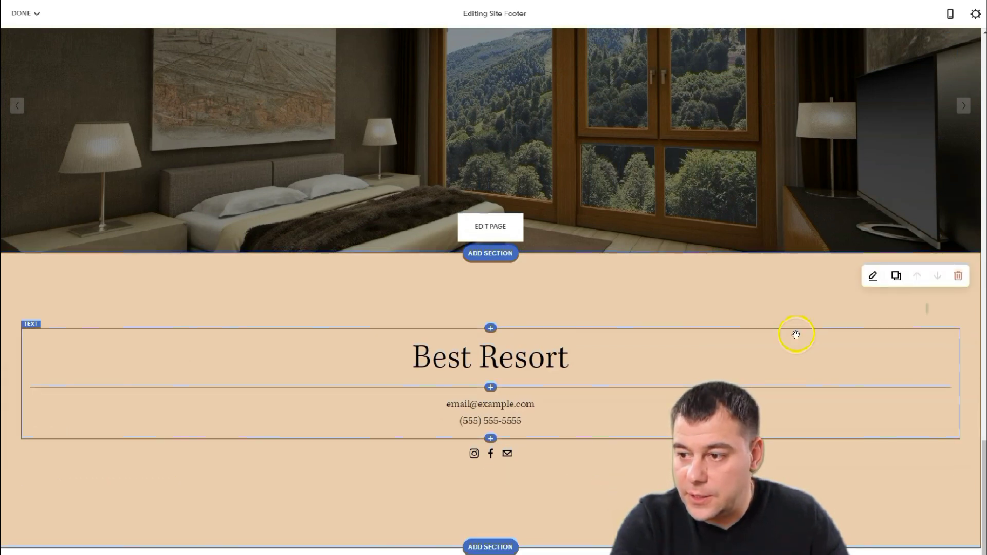
{"action": "scroll", "coordinate": [862, 315], "scroll_direction": "up", "scroll_amount": 10}
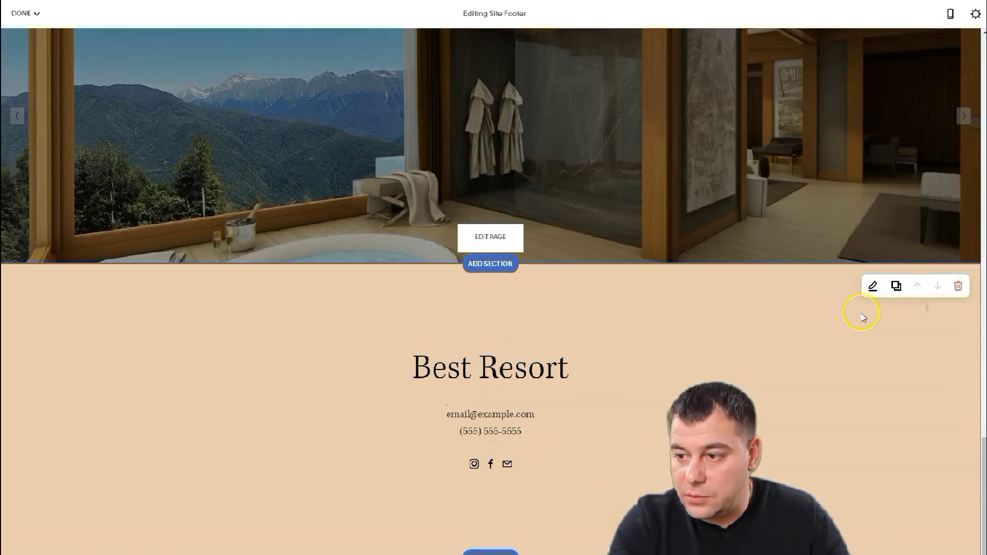
{"action": "scroll", "coordinate": [765, 345], "scroll_direction": "down", "scroll_amount": 10}
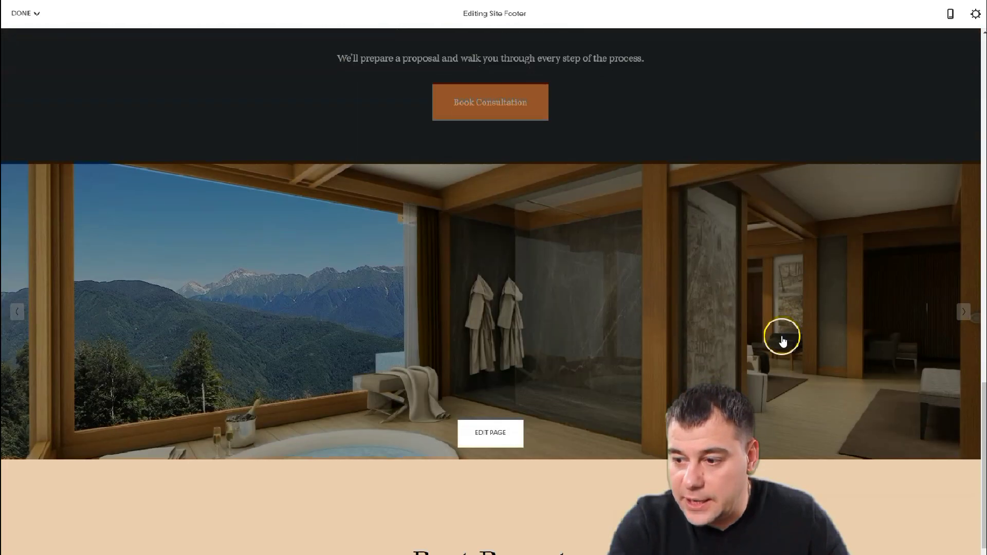
- Give the footer section the Dark Minimal theme, section height S and content width M
{"action": "left_click", "coordinate": [872, 266]}
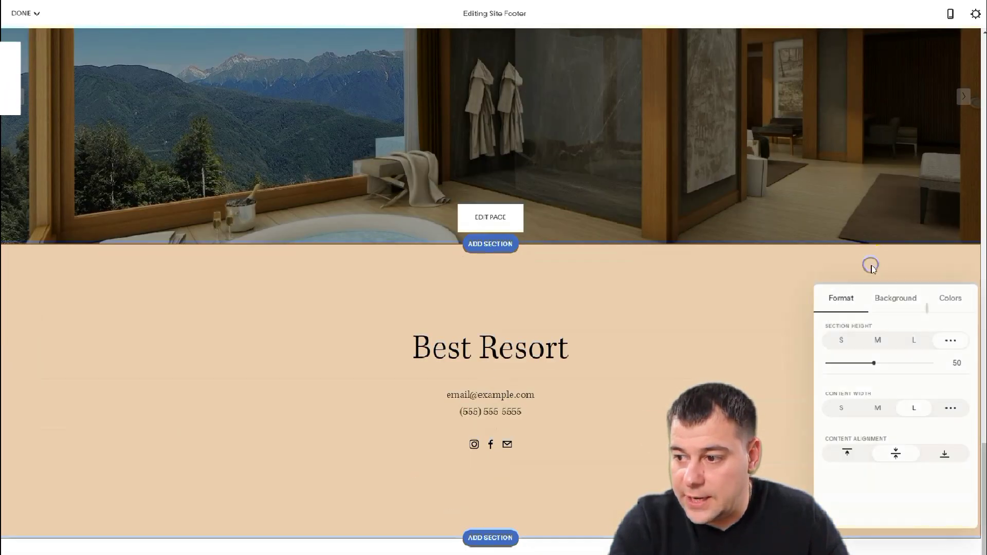
{"action": "left_click", "coordinate": [952, 300]}
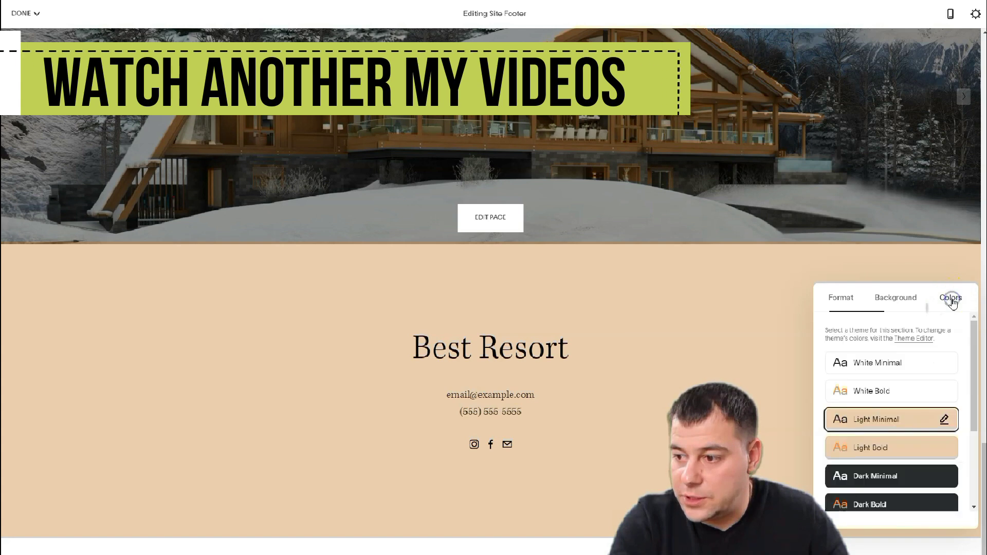
{"action": "left_click", "coordinate": [875, 475]}
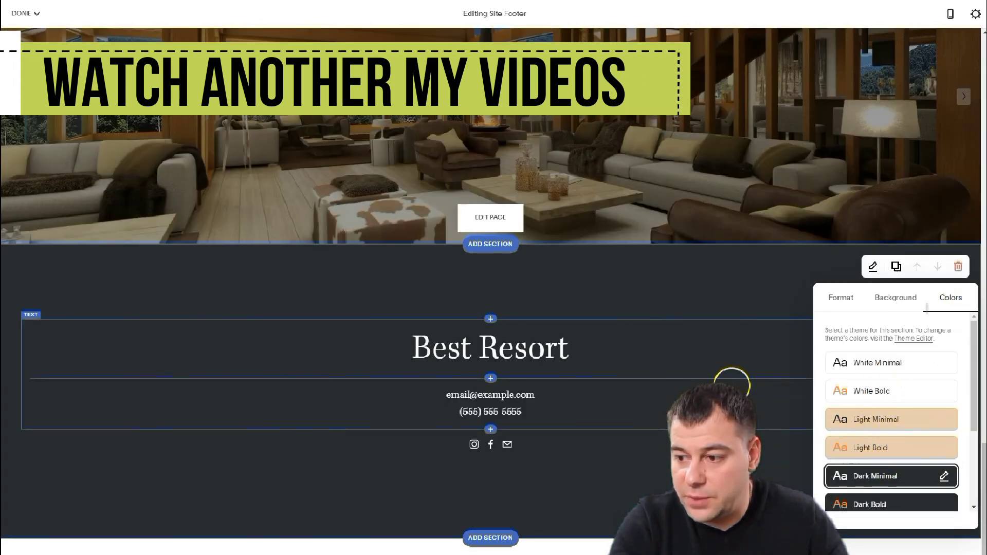
{"action": "left_click", "coordinate": [841, 299]}
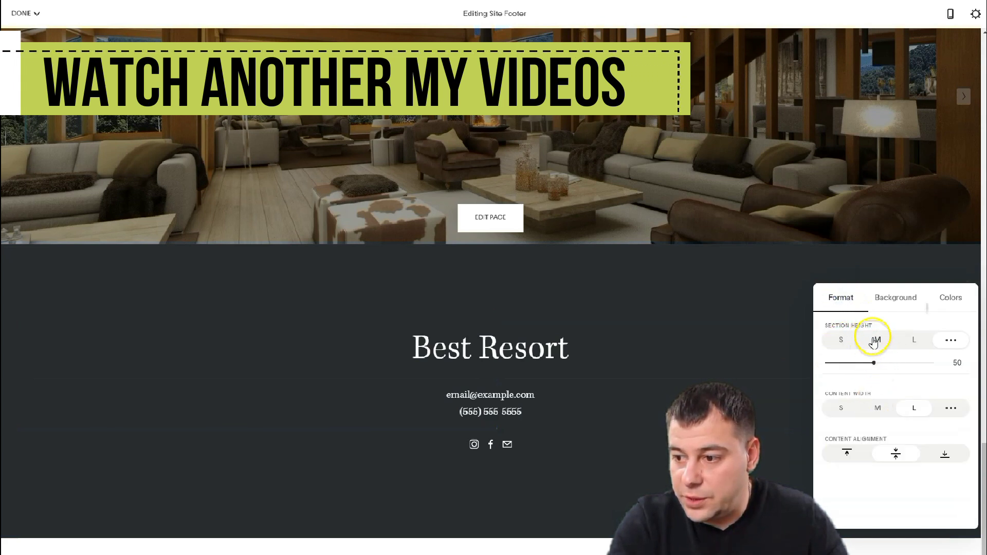
{"action": "left_click", "coordinate": [841, 340]}
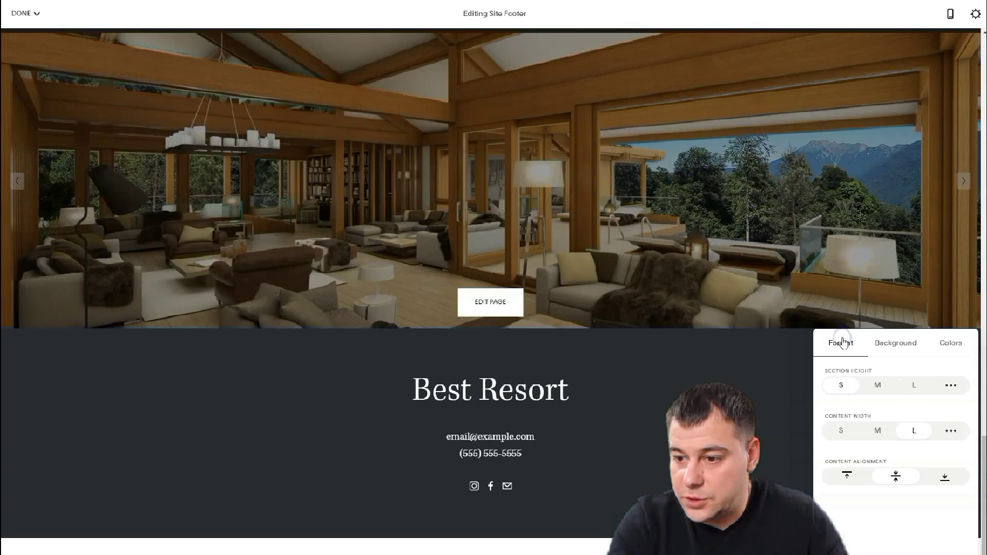
{"action": "left_click", "coordinate": [878, 430]}
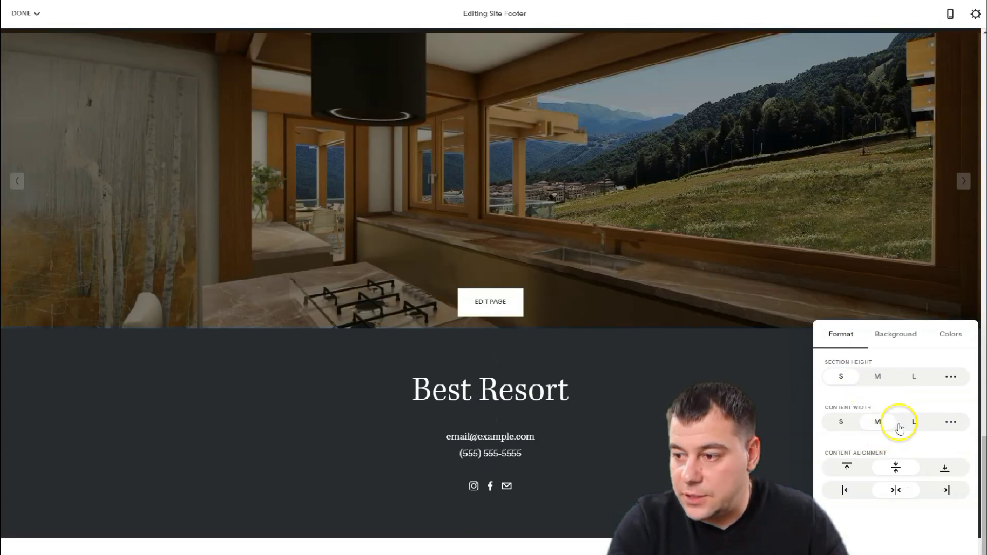
{"action": "left_click", "coordinate": [793, 401]}
{"action": "scroll", "coordinate": [730, 354], "scroll_direction": "up", "scroll_amount": 20}
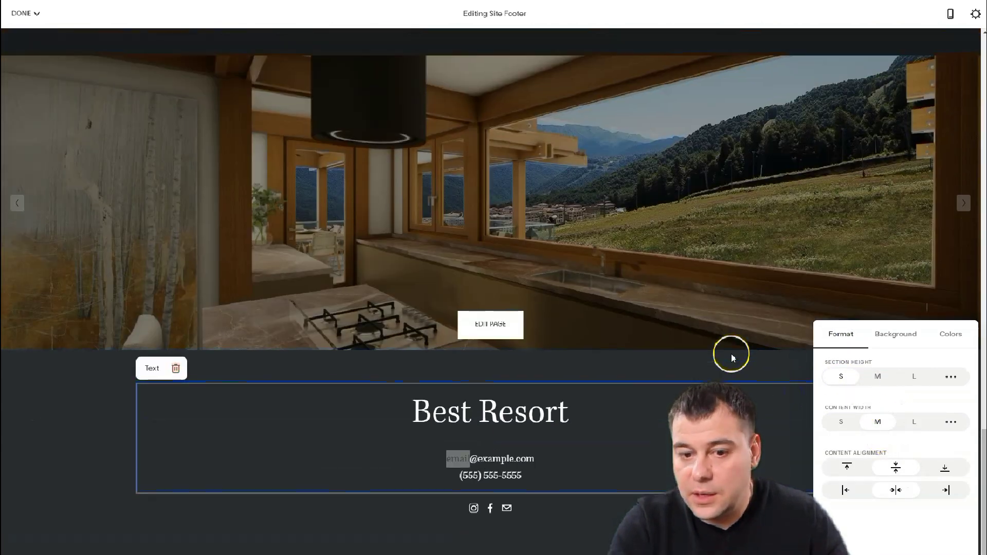
{"action": "scroll", "coordinate": [757, 393], "scroll_direction": "up", "scroll_amount": 1}
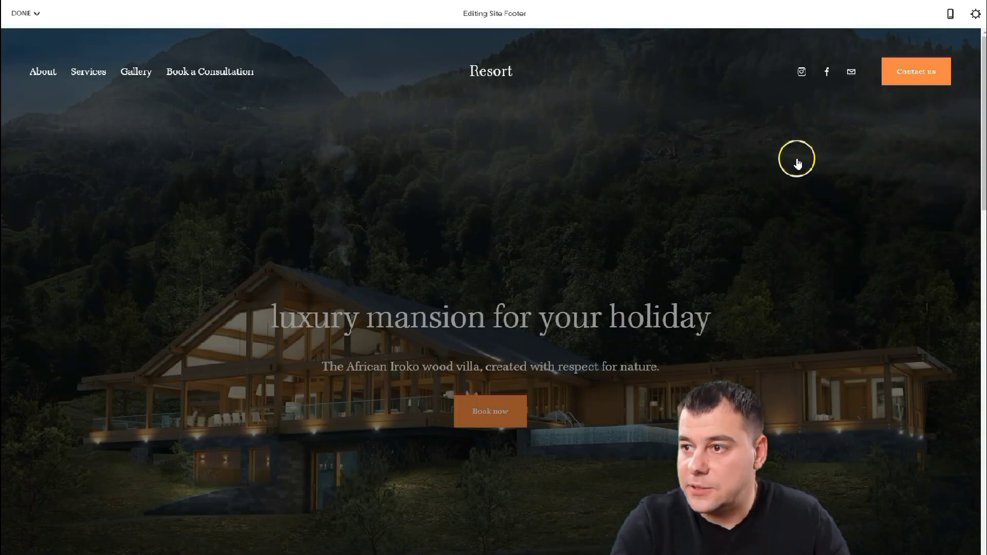
{"action": "left_click", "coordinate": [952, 15]}
{"action": "scroll", "coordinate": [535, 282], "scroll_direction": "down", "scroll_amount": 2}
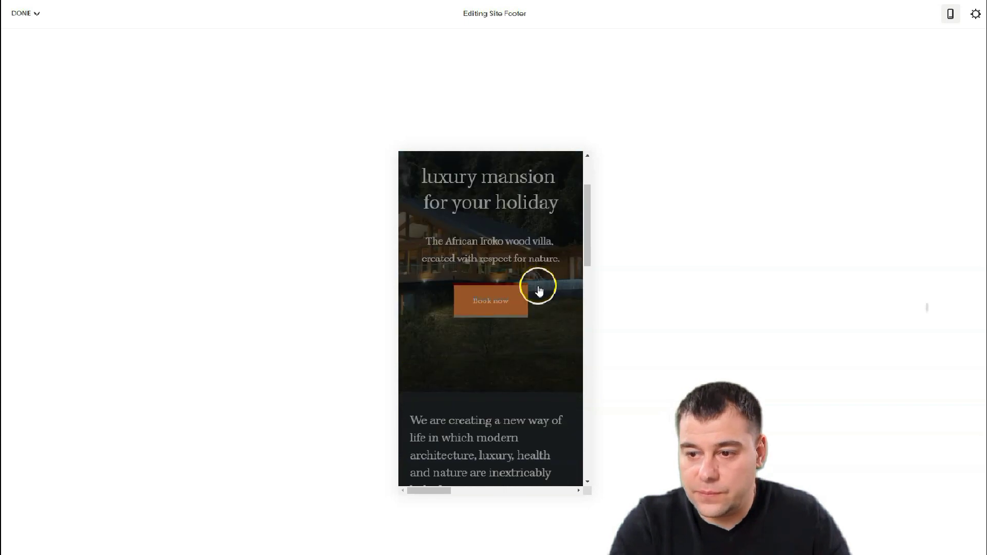
{"action": "scroll", "coordinate": [539, 291], "scroll_direction": "down", "scroll_amount": 10}
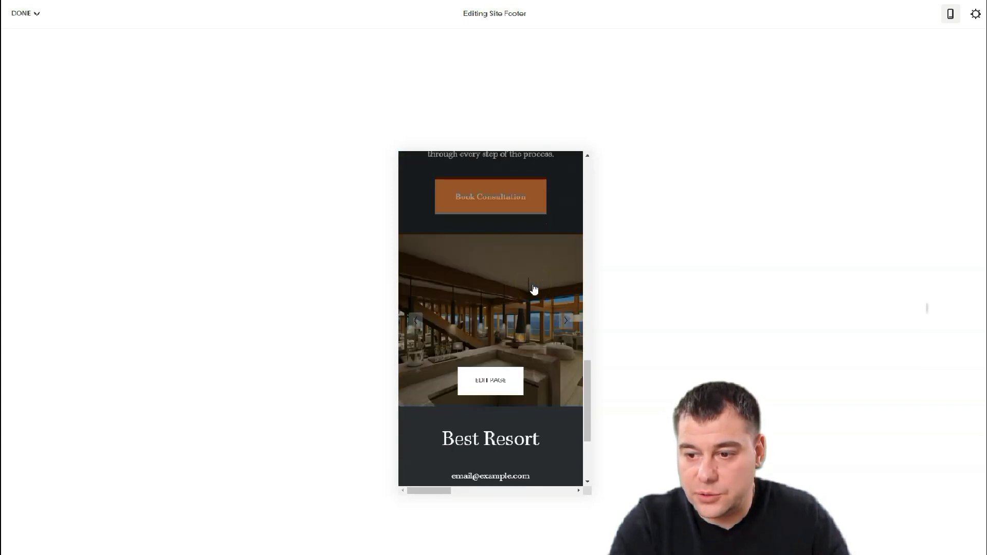
{"action": "scroll", "coordinate": [535, 289], "scroll_direction": "down", "scroll_amount": 3}
{"action": "scroll", "coordinate": [530, 298], "scroll_direction": "up", "scroll_amount": 8}
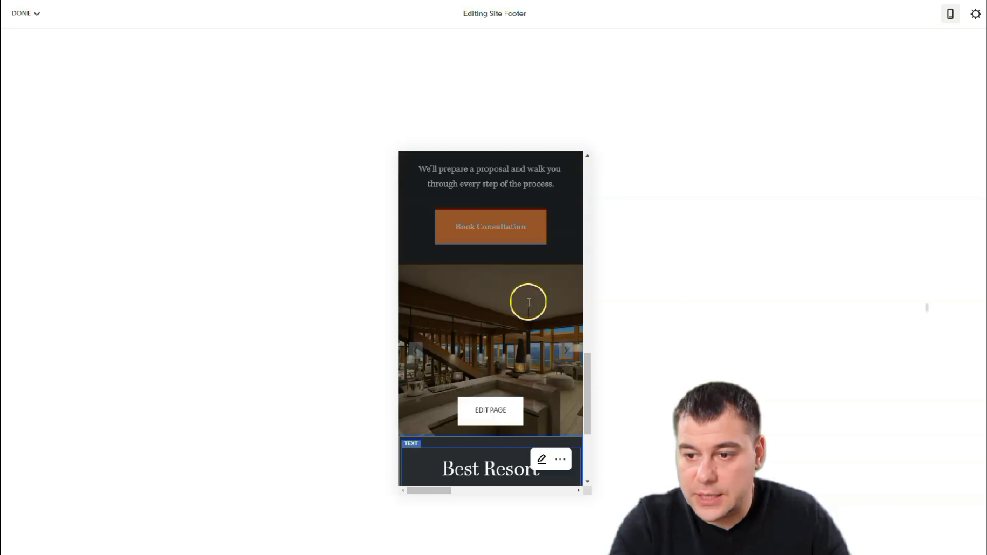
{"action": "scroll", "coordinate": [529, 306], "scroll_direction": "up", "scroll_amount": 1}
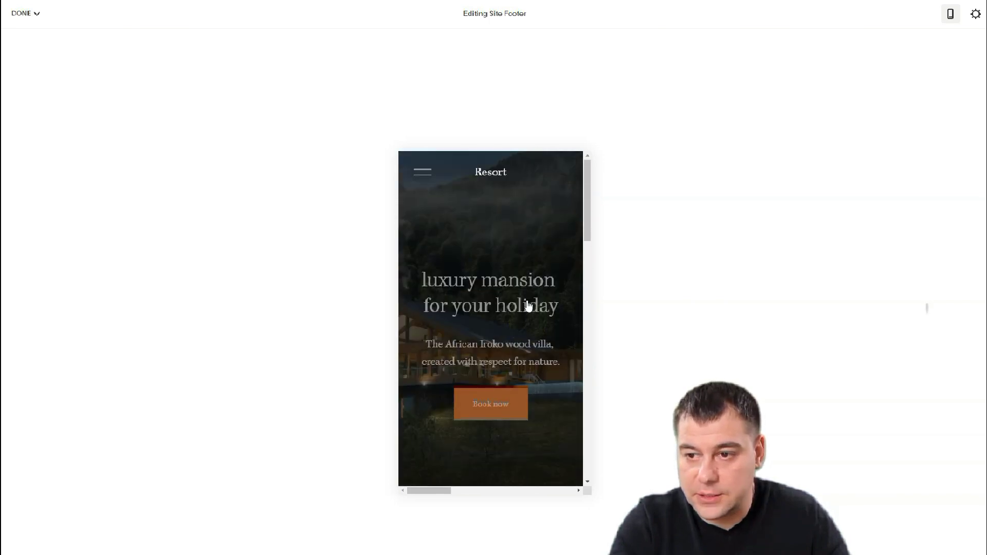
{"action": "left_click", "coordinate": [950, 13]}
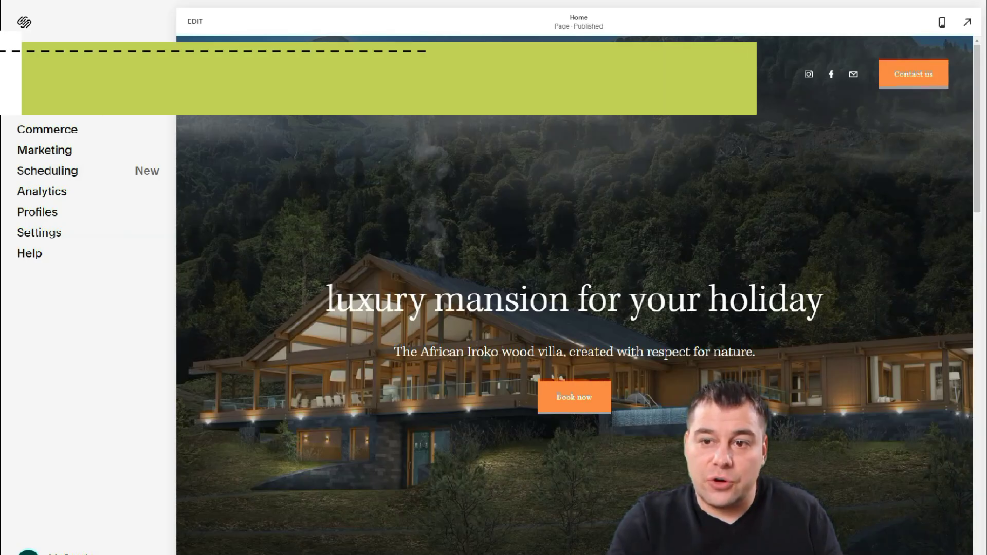
- Open the Pages panel showing Main Navigation and the unlinked Home page
{"action": "scroll", "coordinate": [607, 279], "scroll_direction": "down", "scroll_amount": 15}
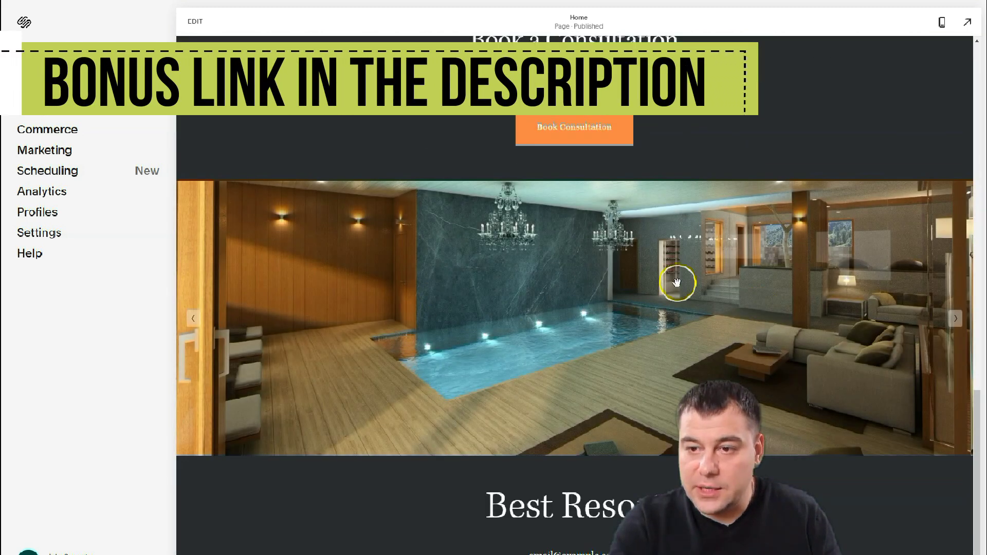
{"action": "scroll", "coordinate": [480, 222], "scroll_direction": "up", "scroll_amount": 15}
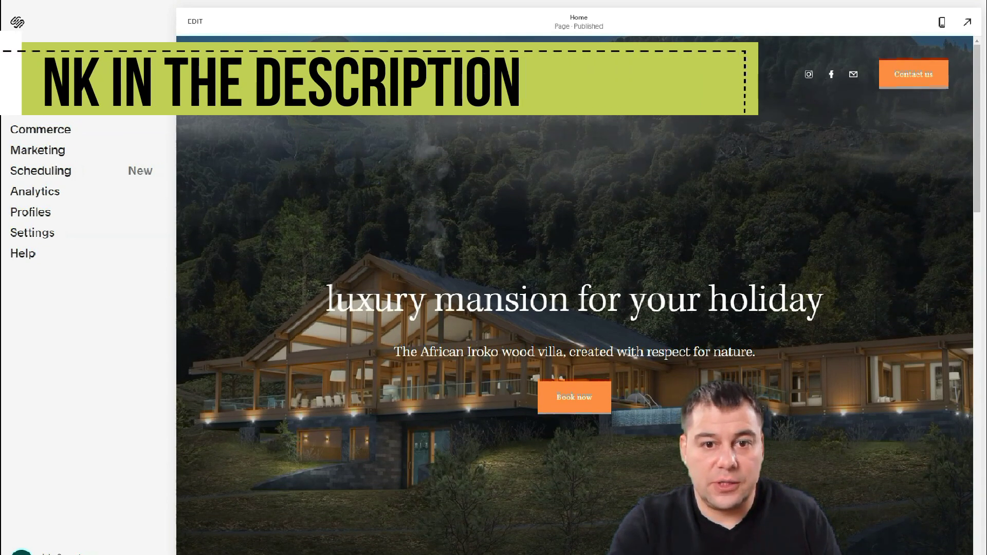
{"action": "left_click", "coordinate": [11, 83]}
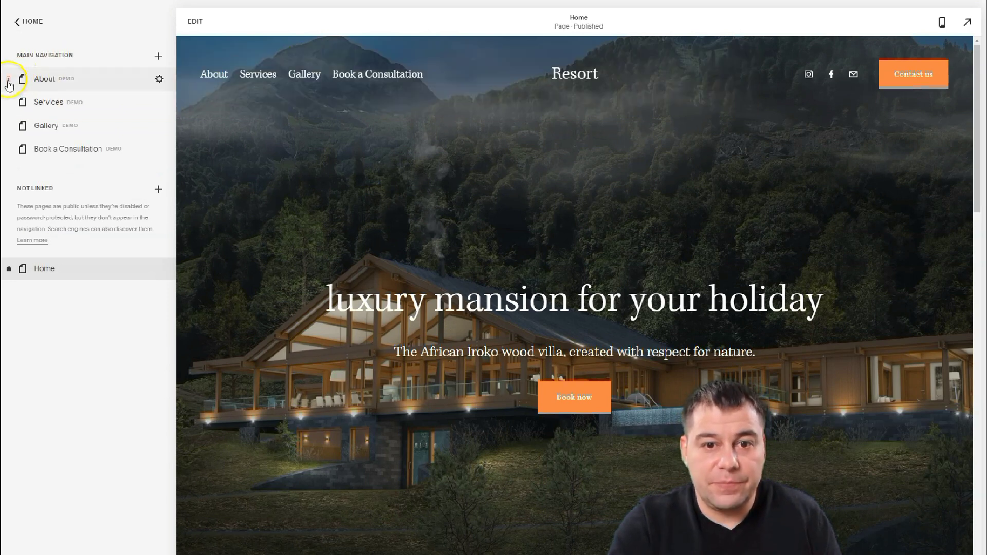
- Remove the About, Services, Gallery and Book a Consultation pages from Main Navigation
{"action": "left_click", "coordinate": [10, 79]}
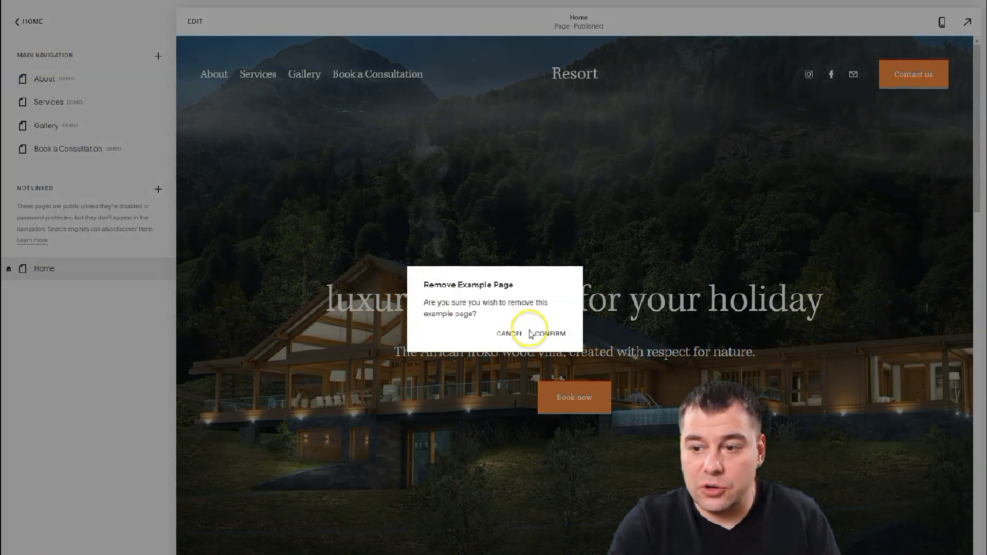
{"action": "left_click", "coordinate": [548, 333]}
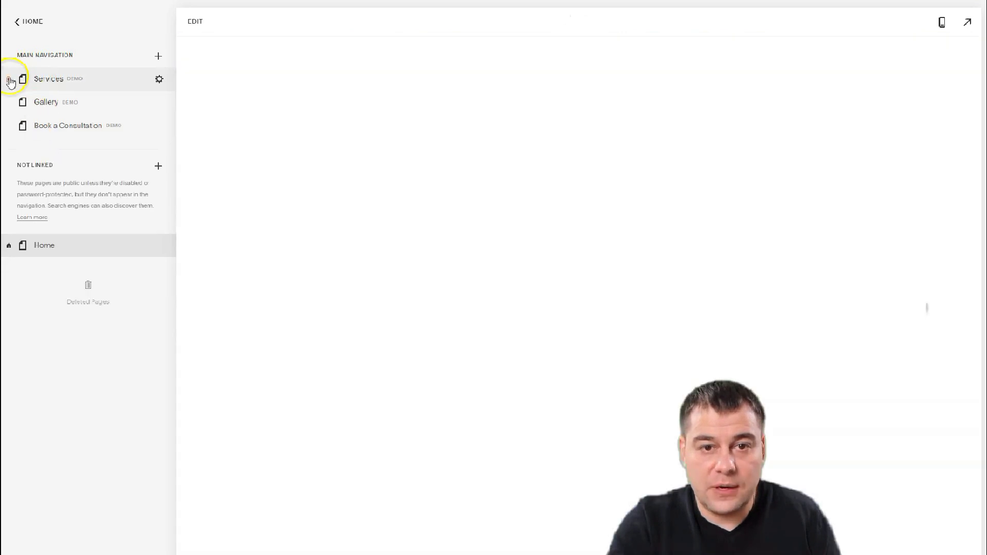
{"action": "left_click", "coordinate": [10, 79]}
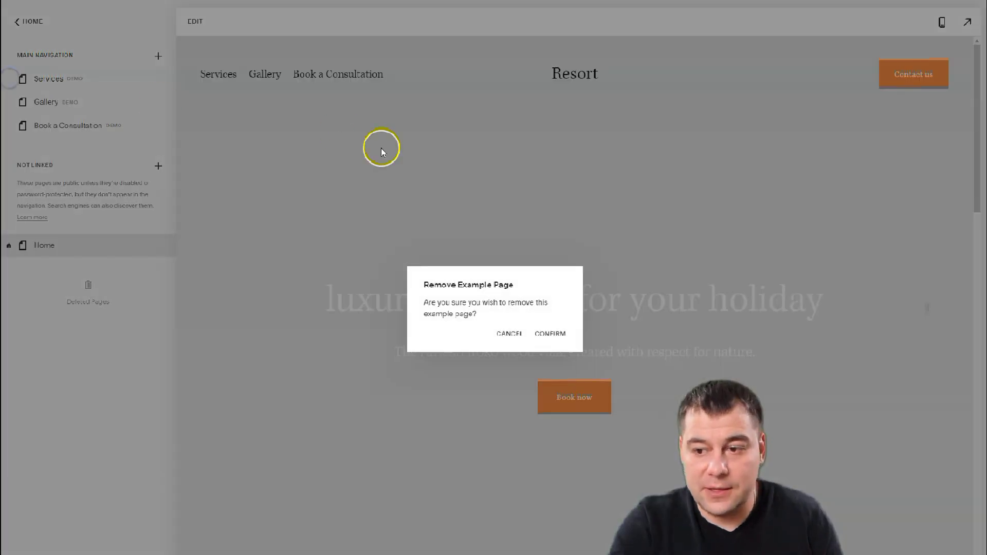
{"action": "left_click", "coordinate": [548, 333]}
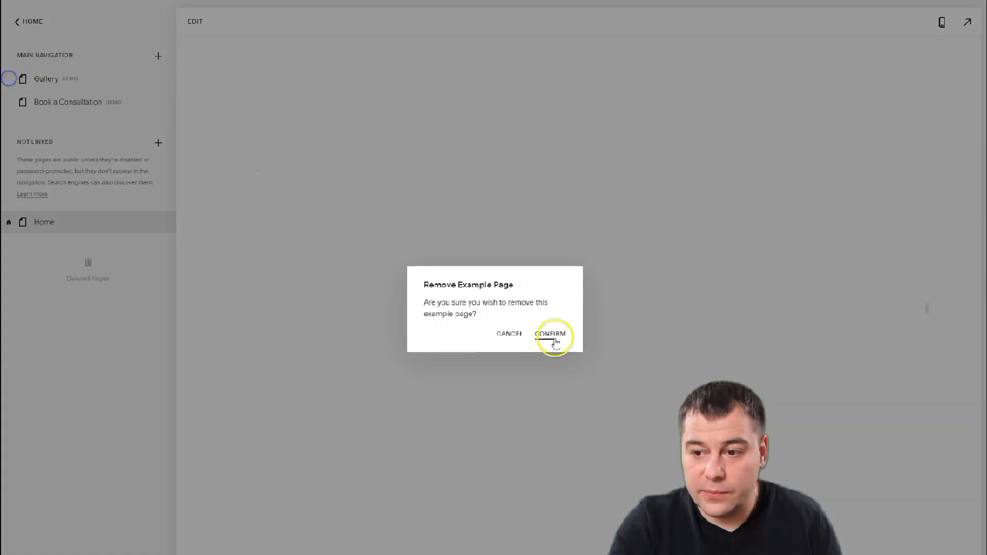
{"action": "left_click", "coordinate": [550, 334]}
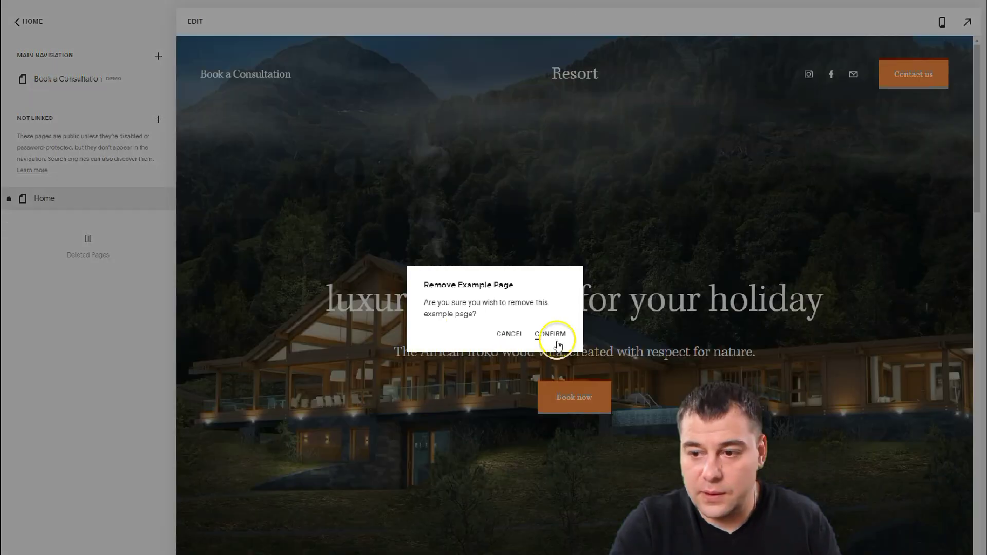
{"action": "left_click", "coordinate": [550, 334]}
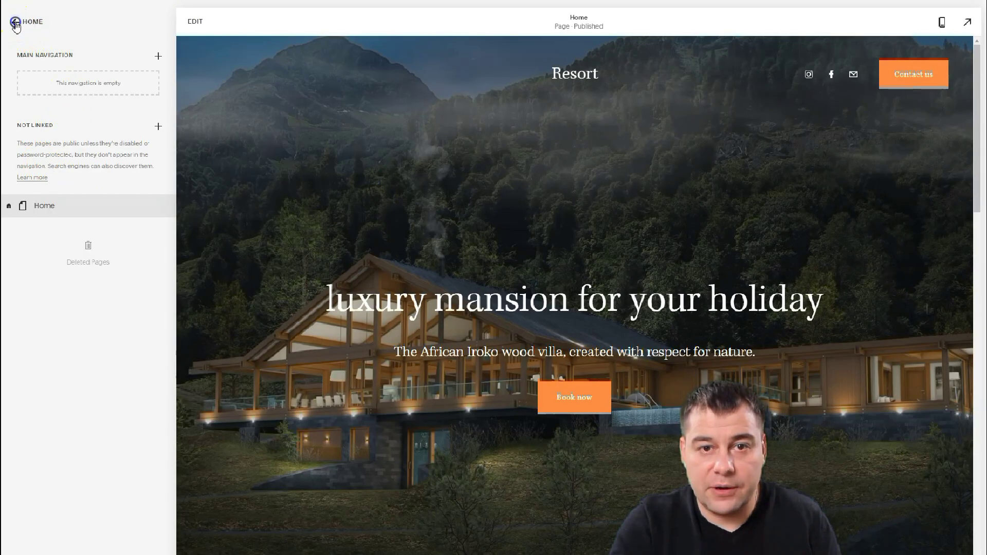
{"action": "left_click", "coordinate": [15, 23]}
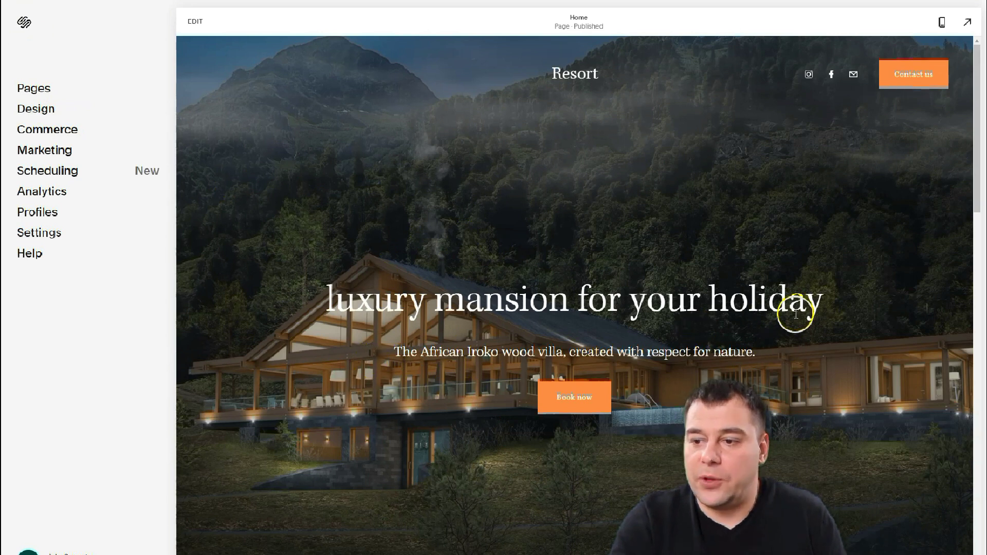
- Open Design > Fonts to view the current Kepler Std font pack
{"action": "left_click", "coordinate": [30, 109]}
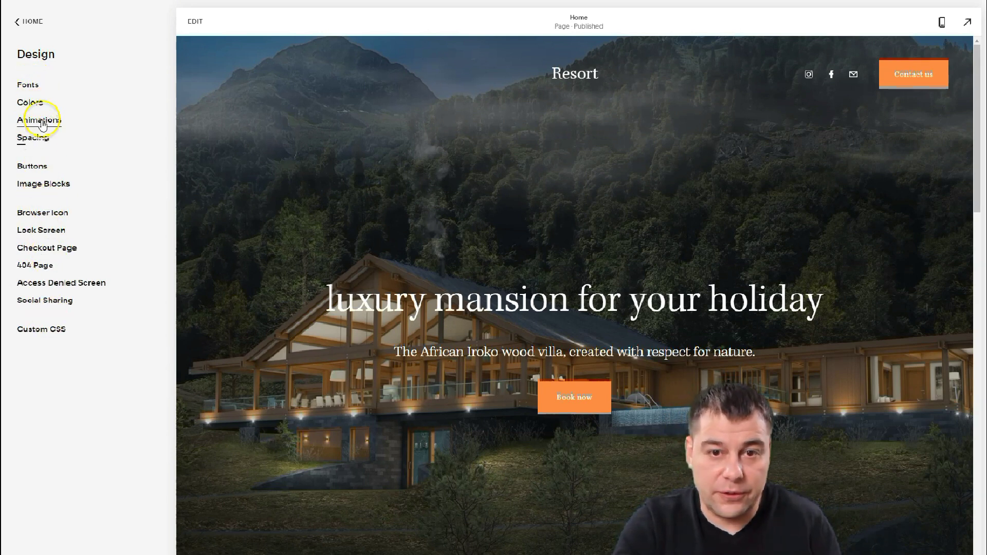
{"action": "left_click", "coordinate": [28, 85]}
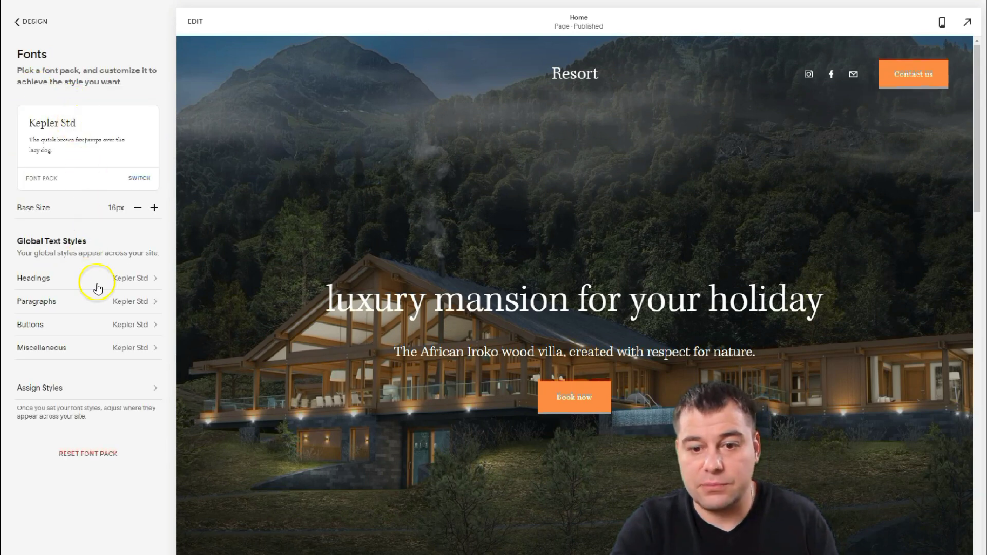
- Browse the font pack categories and choose Minerva Modern from the Serif packs
{"action": "left_click", "coordinate": [140, 180]}
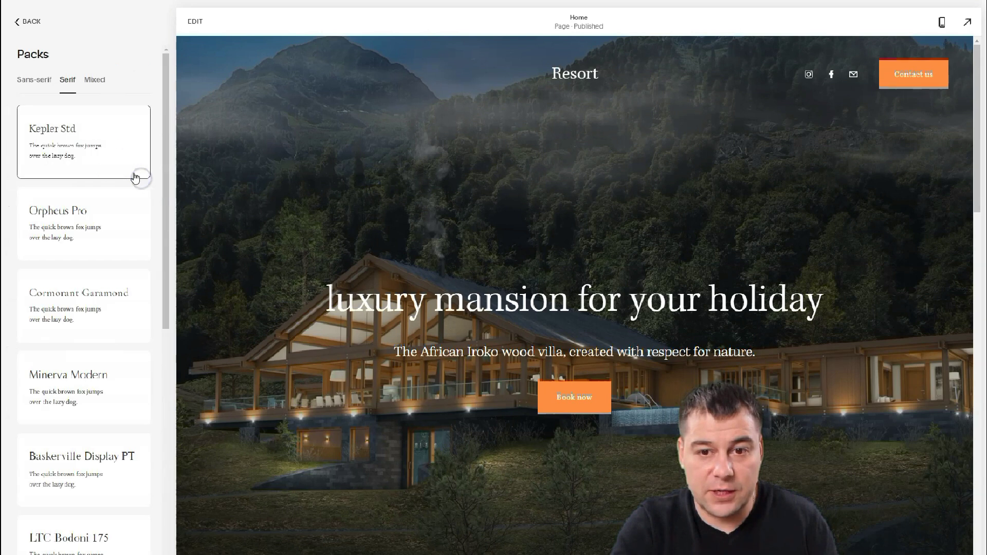
{"action": "left_click", "coordinate": [31, 83]}
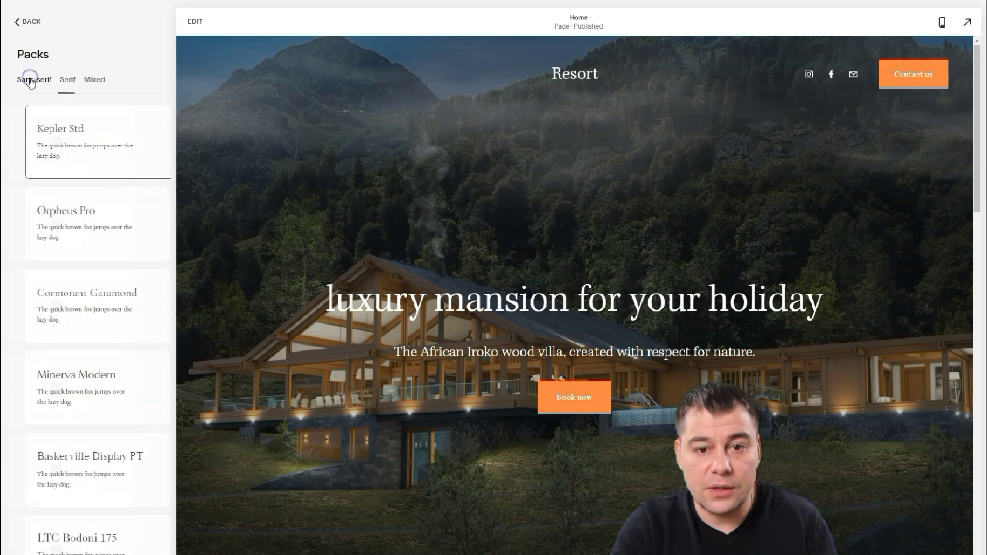
{"action": "left_click", "coordinate": [68, 81]}
{"action": "left_click", "coordinate": [94, 81]}
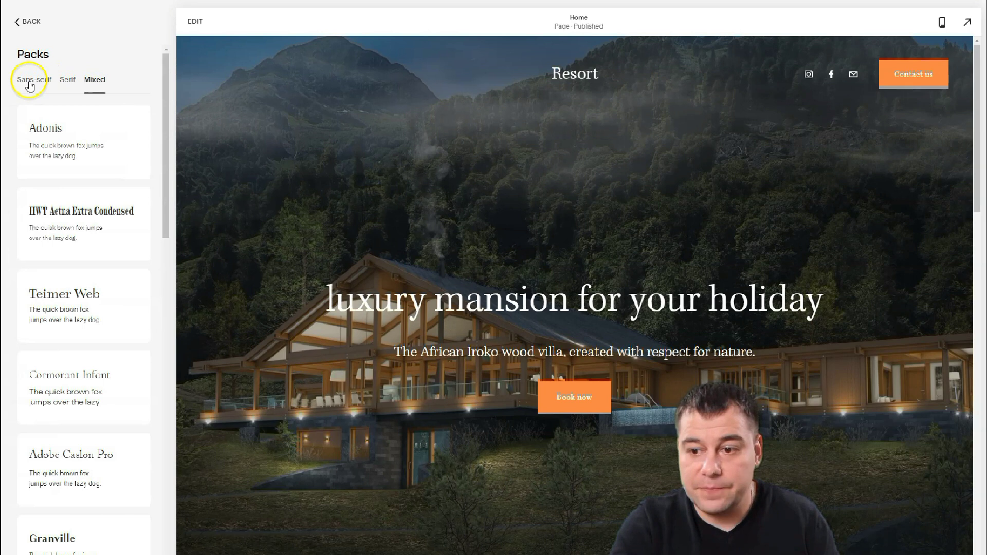
{"action": "left_click", "coordinate": [67, 80]}
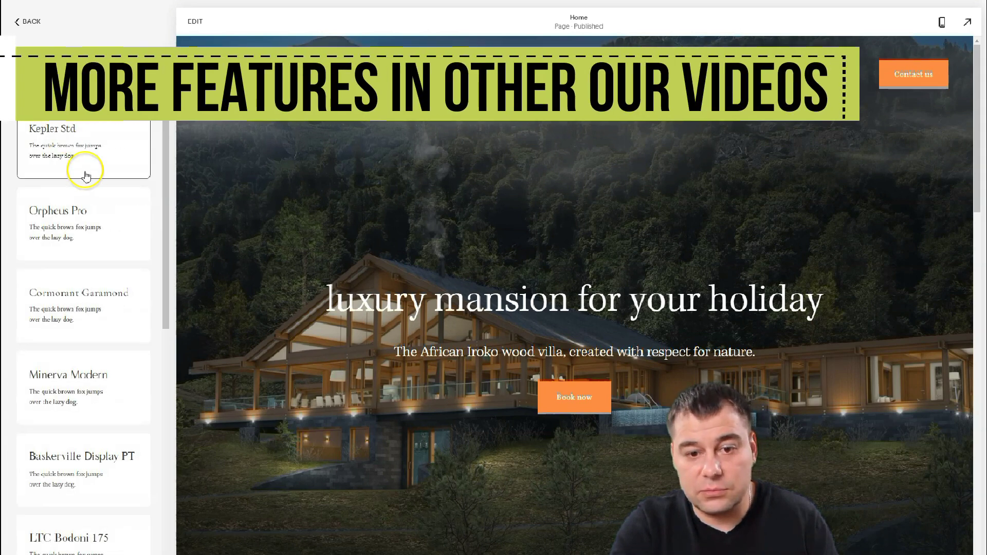
{"action": "scroll", "coordinate": [87, 177], "scroll_direction": "down", "scroll_amount": 3}
{"action": "scroll", "coordinate": [88, 154], "scroll_direction": "up", "scroll_amount": 2}
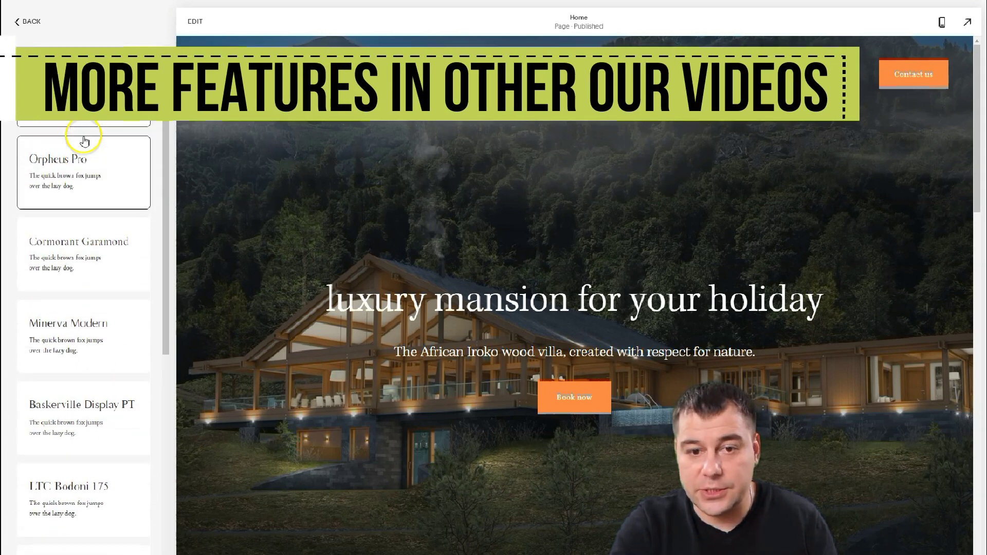
{"action": "left_click", "coordinate": [100, 178]}
{"action": "scroll", "coordinate": [105, 178], "scroll_direction": "down", "scroll_amount": 3}
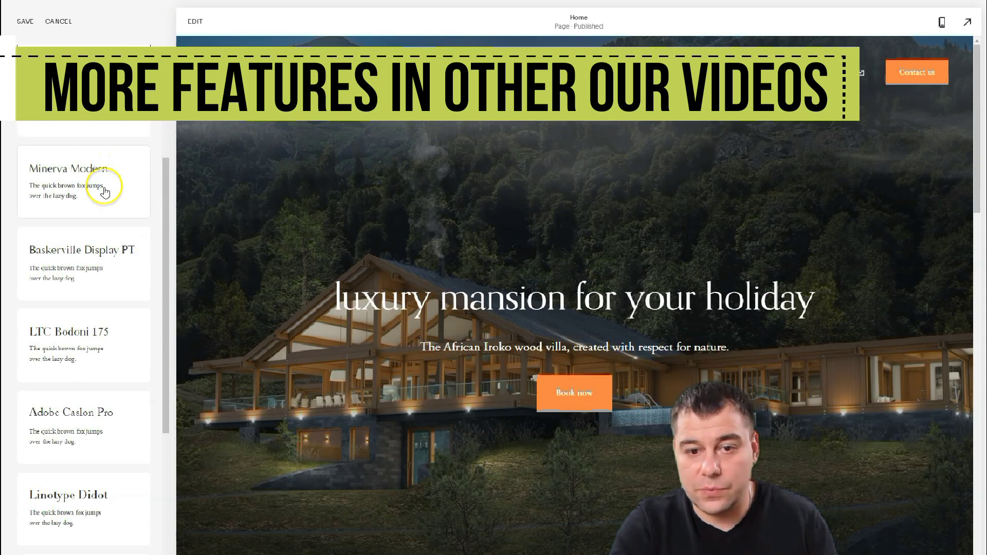
{"action": "left_click", "coordinate": [106, 190]}
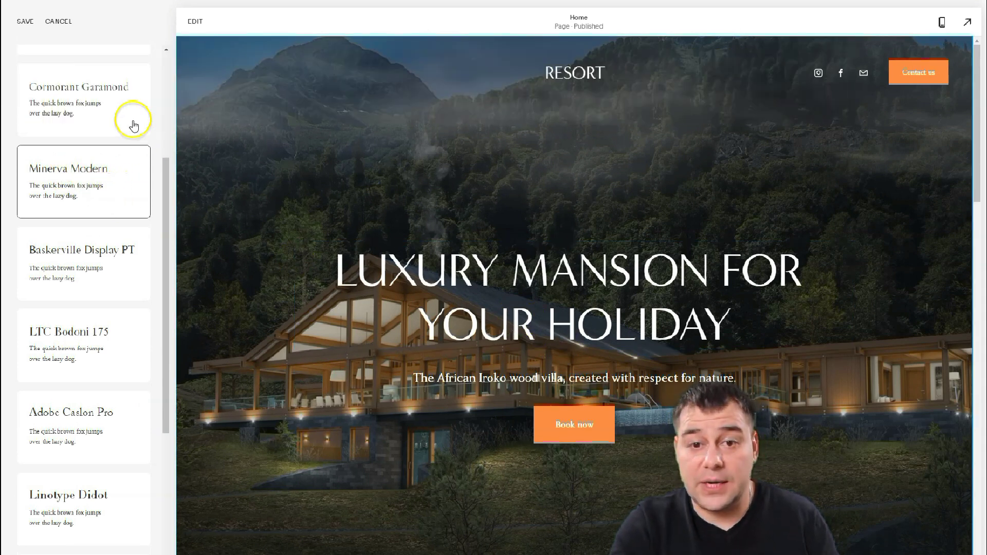
- Save the Minerva Modern font pack and go back to the Design menu
{"action": "left_click", "coordinate": [24, 23]}
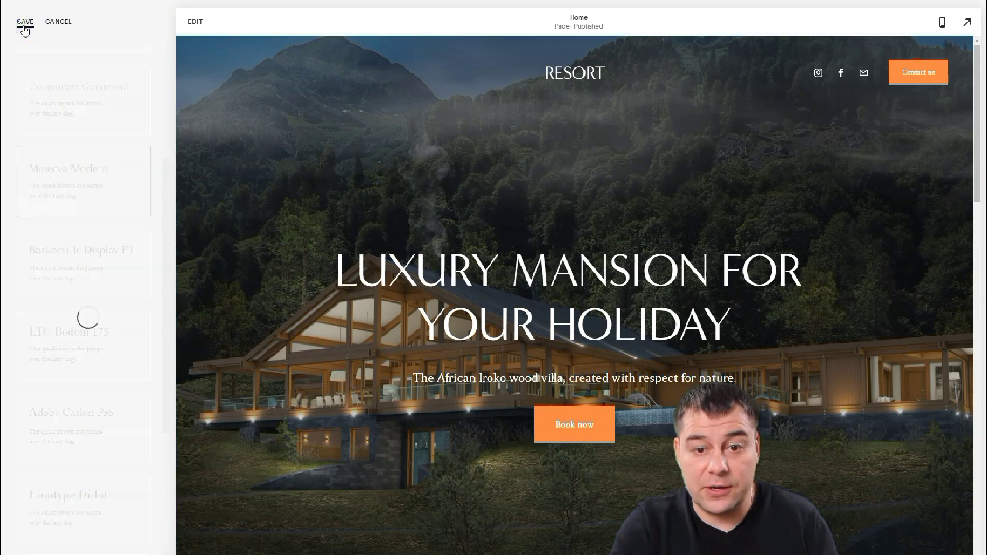
{"action": "left_click", "coordinate": [52, 54]}
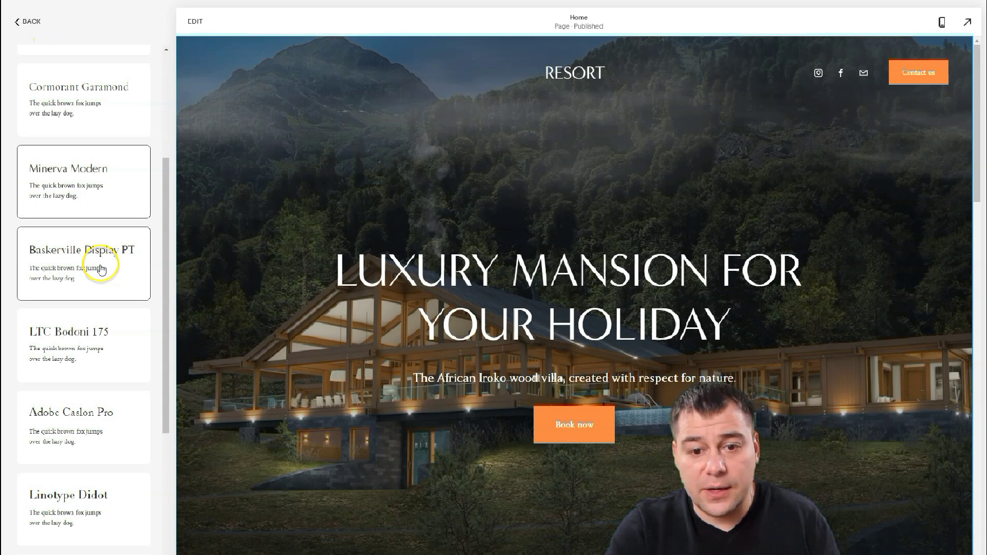
{"action": "left_click", "coordinate": [17, 22]}
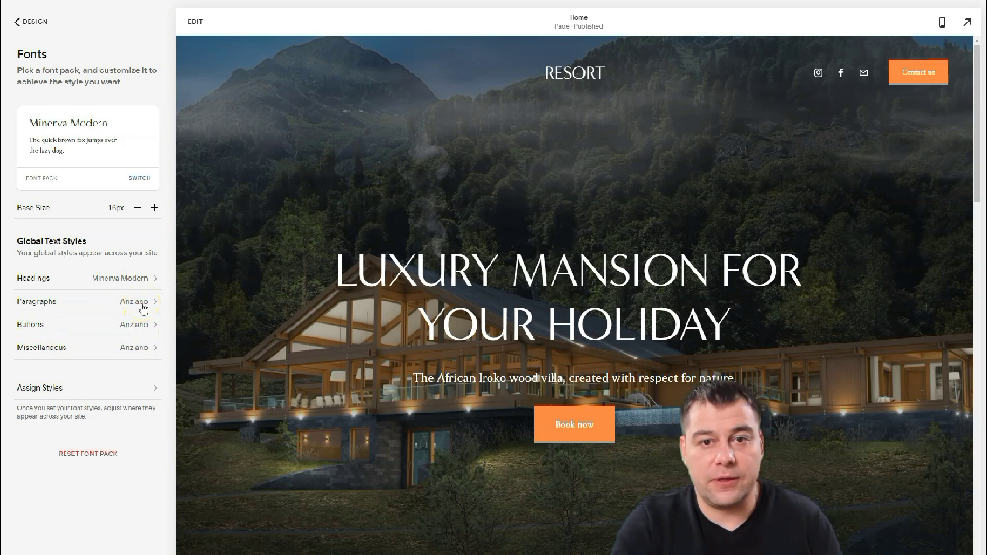
{"action": "left_click", "coordinate": [16, 23]}
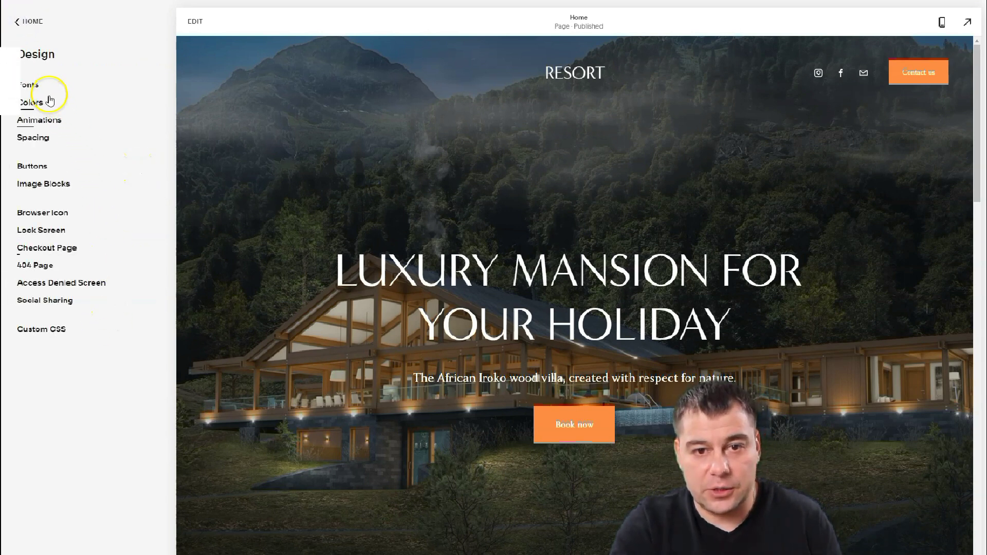
- Return to the main menu and review the homepage down to the dark Best Resort footer
{"action": "left_click", "coordinate": [17, 22]}
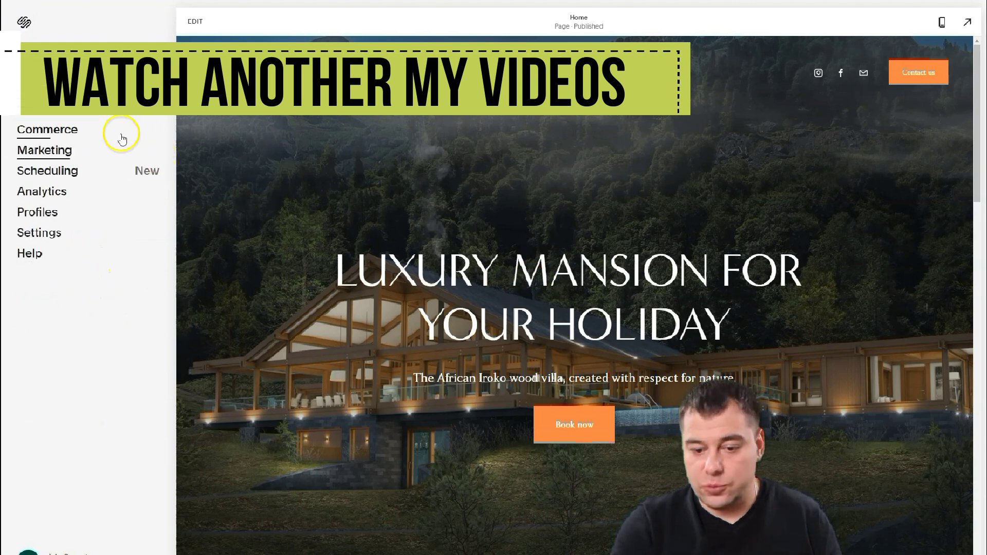
{"action": "left_click", "coordinate": [121, 172]}
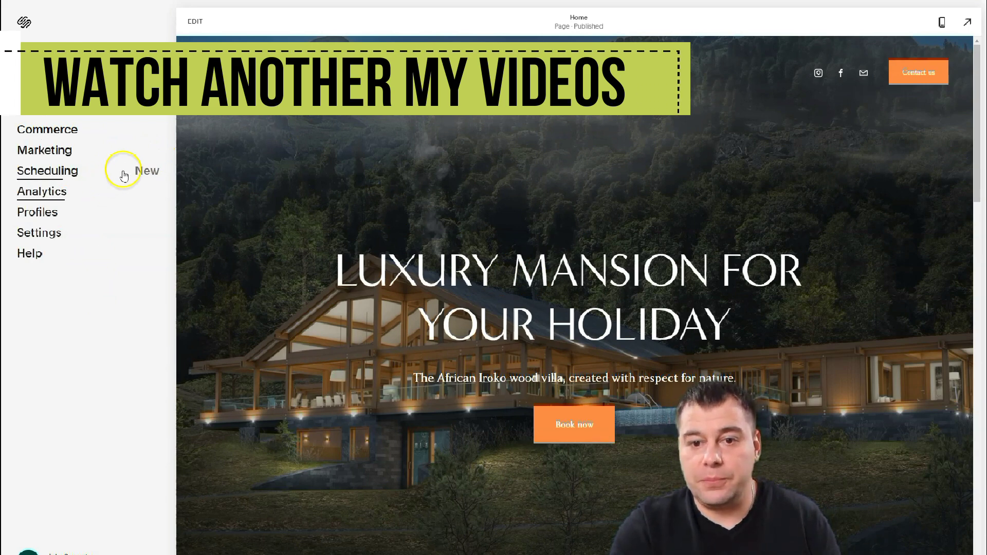
{"action": "scroll", "coordinate": [477, 184], "scroll_direction": "down", "scroll_amount": 10}
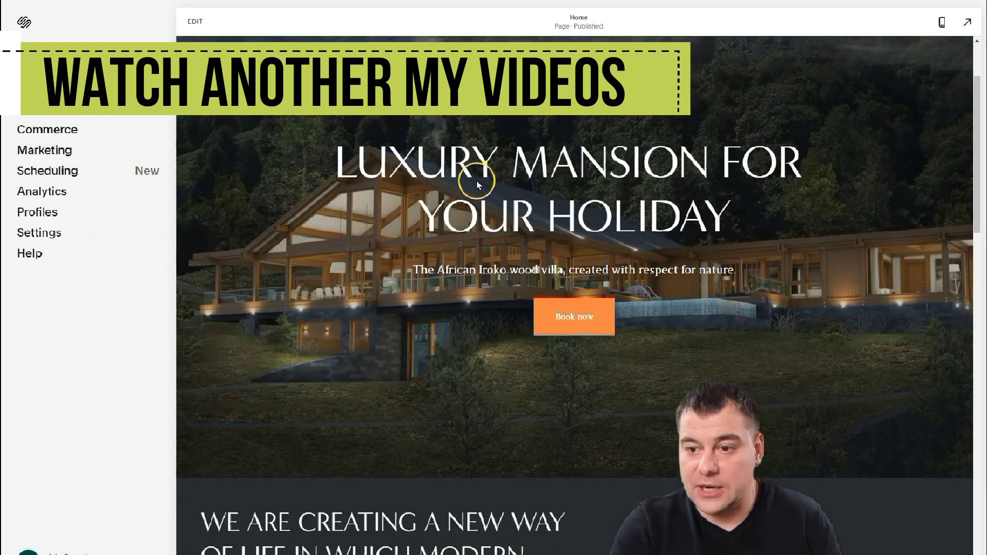
{"action": "scroll", "coordinate": [477, 185], "scroll_direction": "down", "scroll_amount": 15}
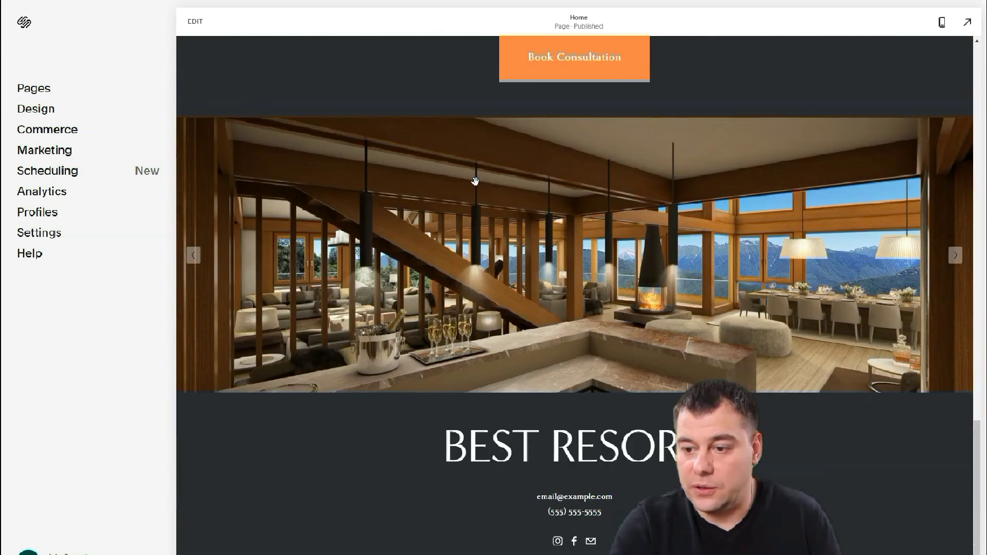
{"action": "scroll", "coordinate": [480, 191], "scroll_direction": "up", "scroll_amount": 8}
{"action": "scroll", "coordinate": [483, 199], "scroll_direction": "up", "scroll_amount": 10}
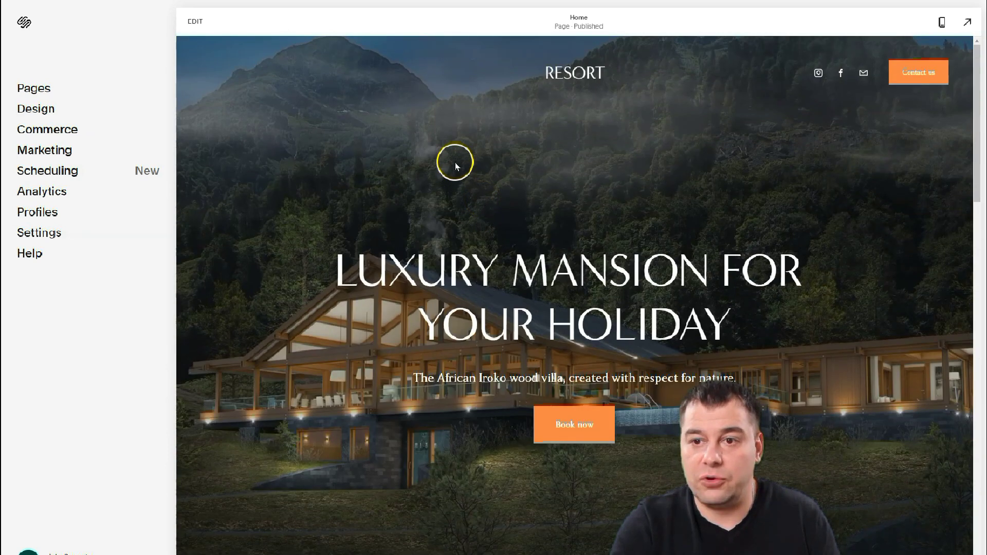
{"action": "left_click", "coordinate": [449, 147]}
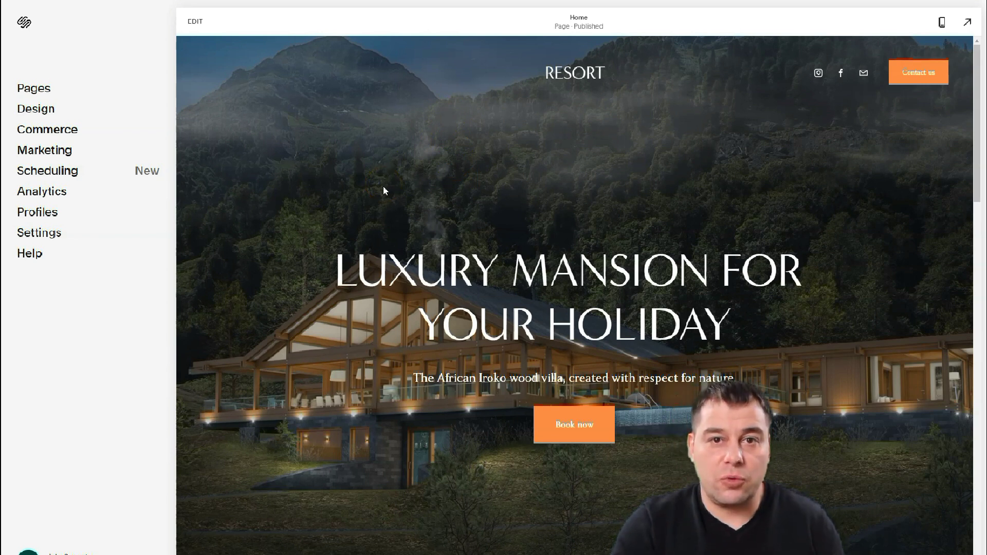
{"action": "left_click", "coordinate": [374, 153]}
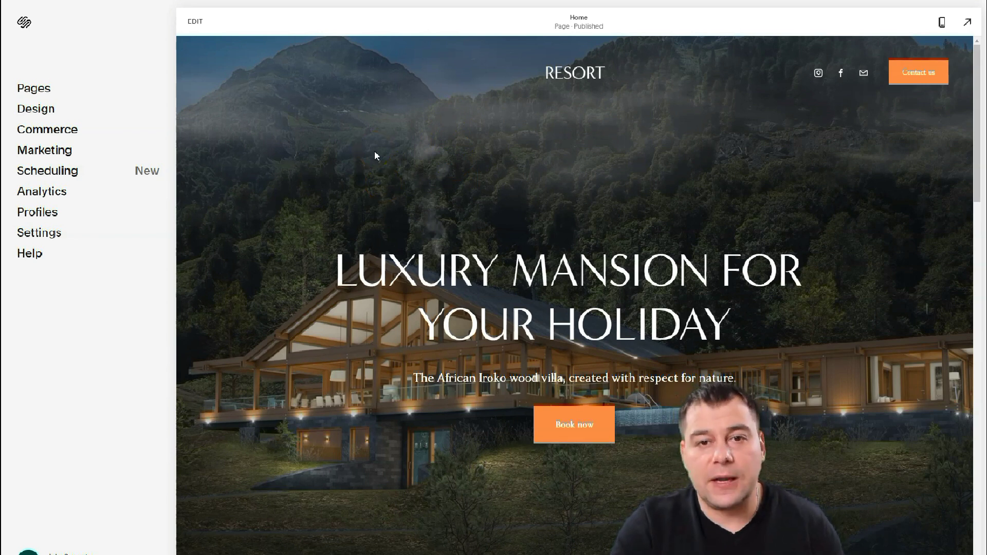